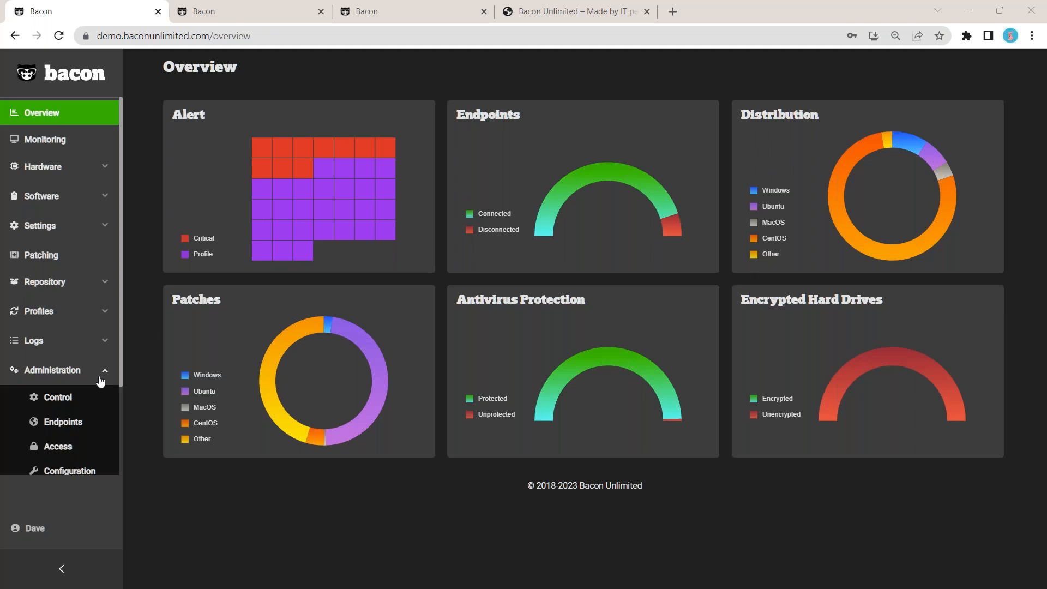
List the disconnected endpoints from the overview's Endpoints chart and clear the Disconnected status filter.
left_click(100, 377)
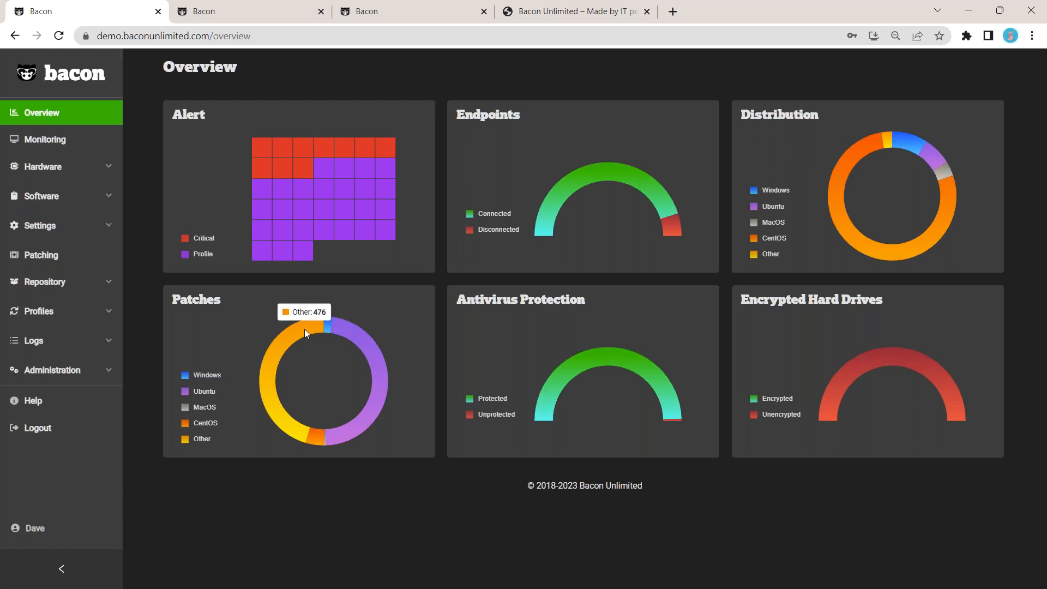
left_click(669, 227)
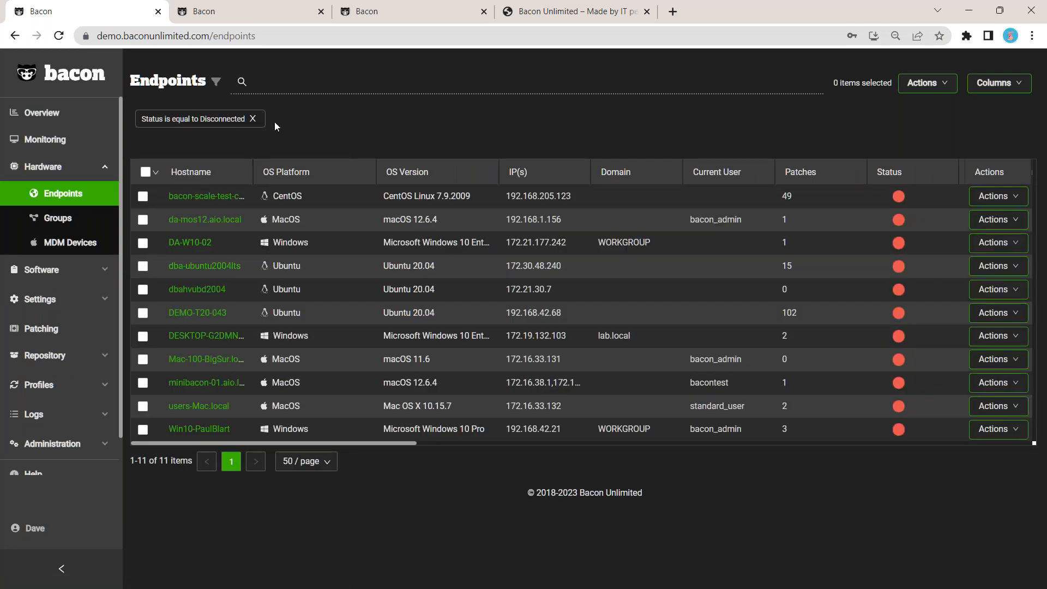
left_click(253, 119)
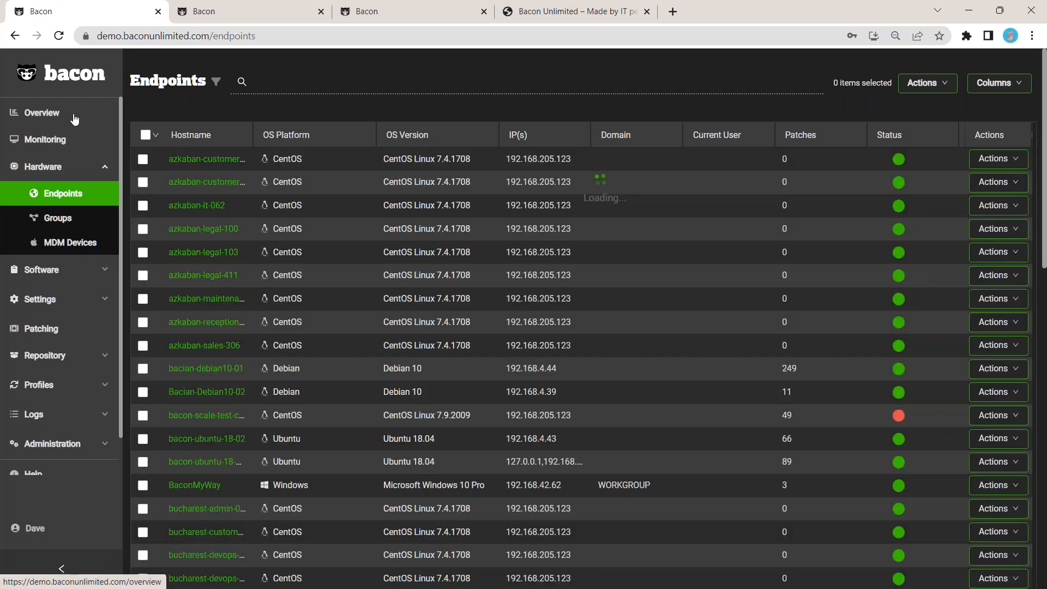
Return to the overview and inspect the Antivirus Protection and Encrypted Hard Drives charts.
left_click(75, 115)
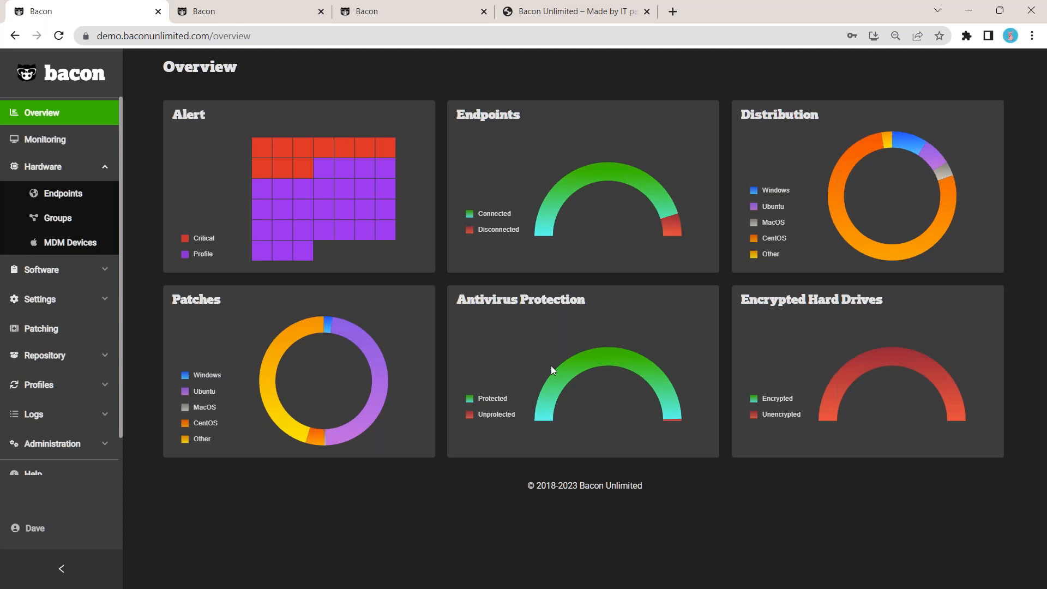
mouse_move(597, 364)
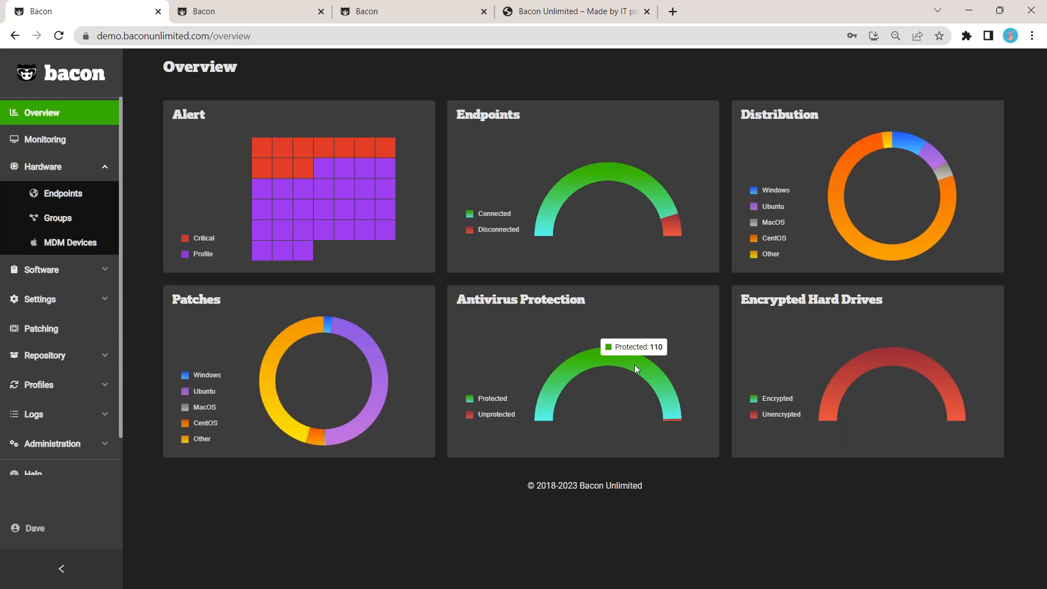
mouse_move(633, 355)
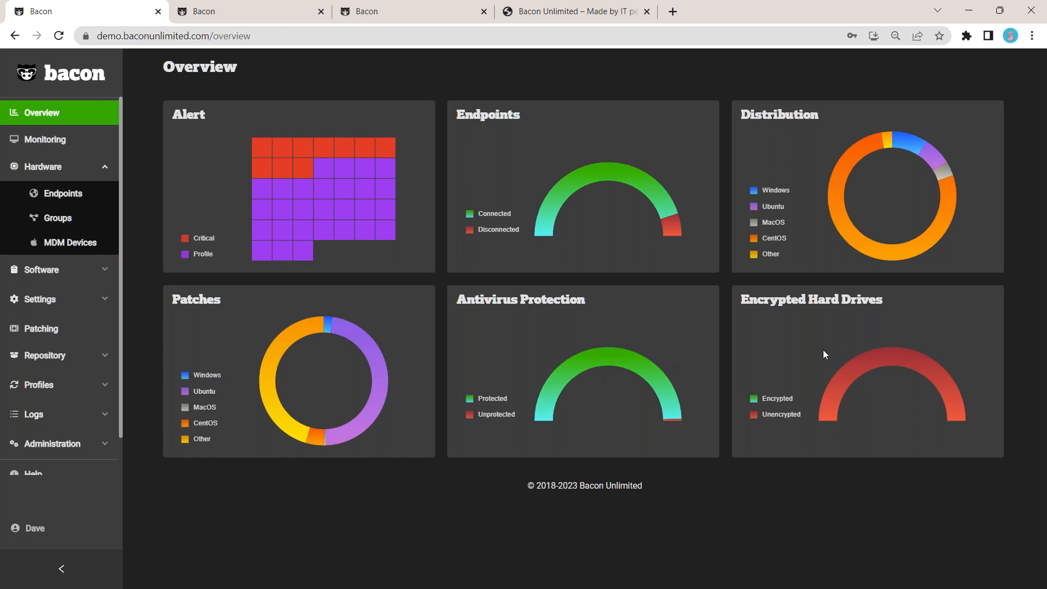
mouse_move(836, 377)
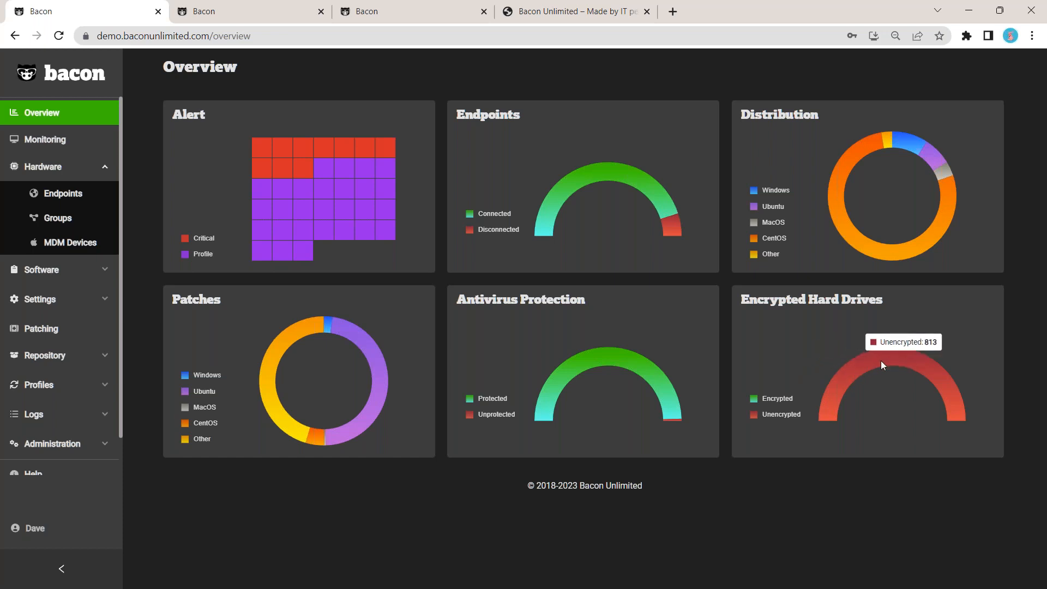
Collapse the Hardware section, open the monitoring rules and sort them by severity in ascending order.
left_click(107, 170)
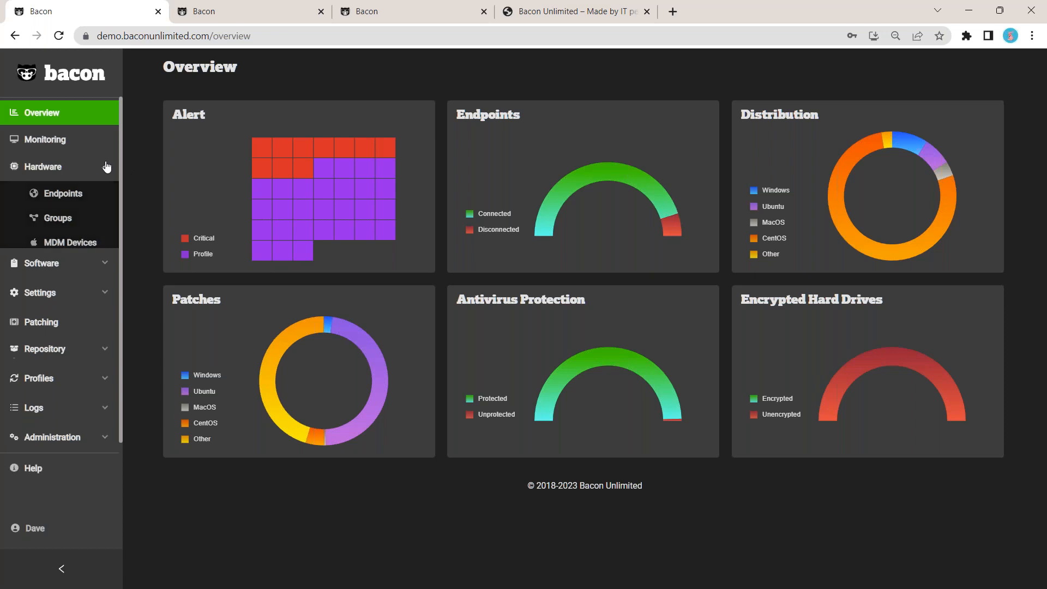
left_click(65, 140)
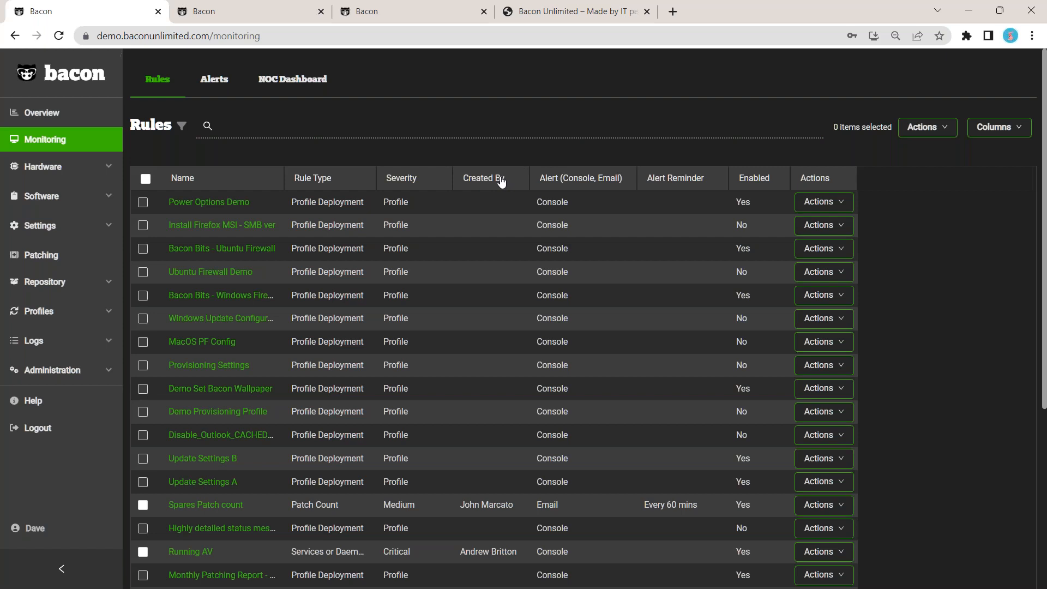
left_click(420, 182)
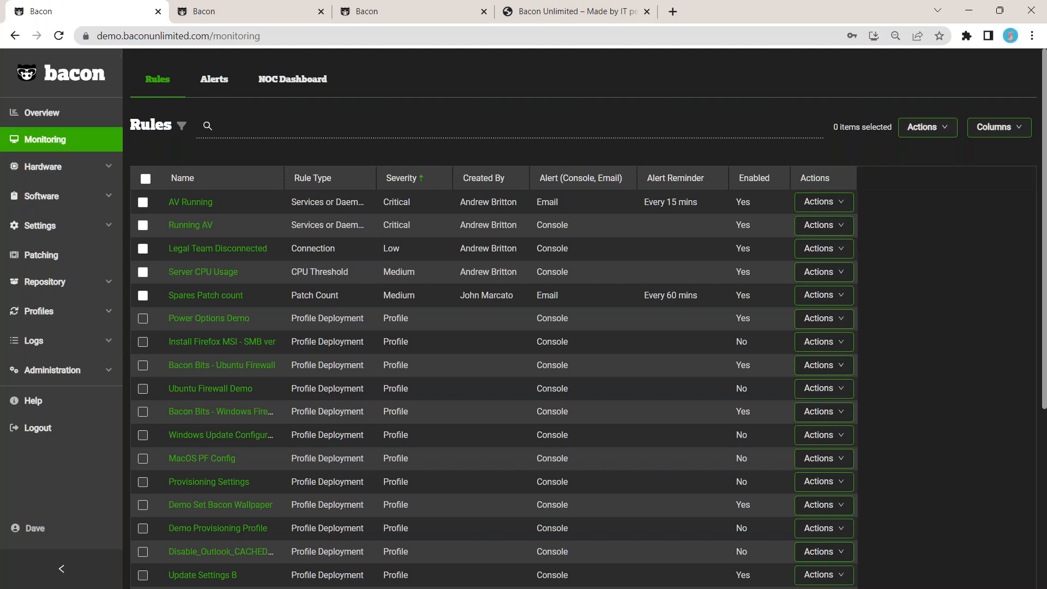
Review the monitoring alerts down to the Critical ones and show the actions available for one of them.
left_click(215, 87)
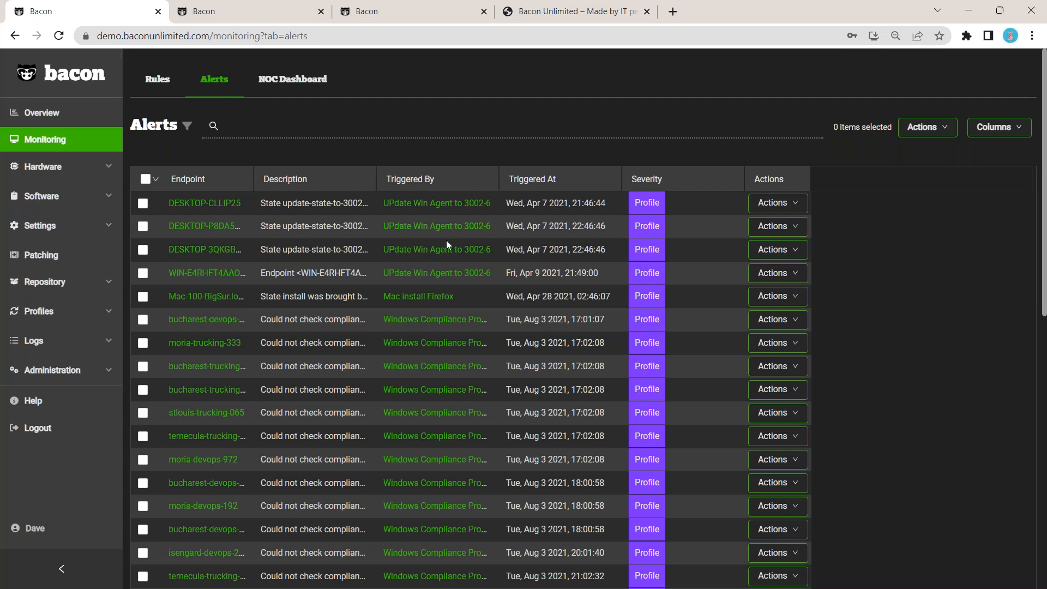
scroll(446, 240, "down", 1)
scroll(447, 240, "down", 6)
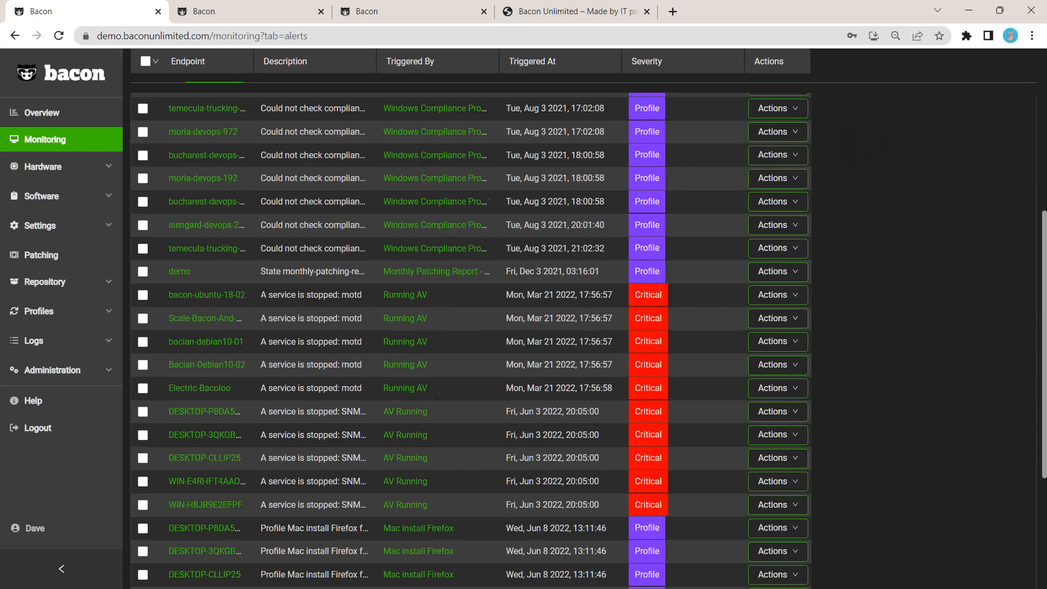
left_click(777, 330)
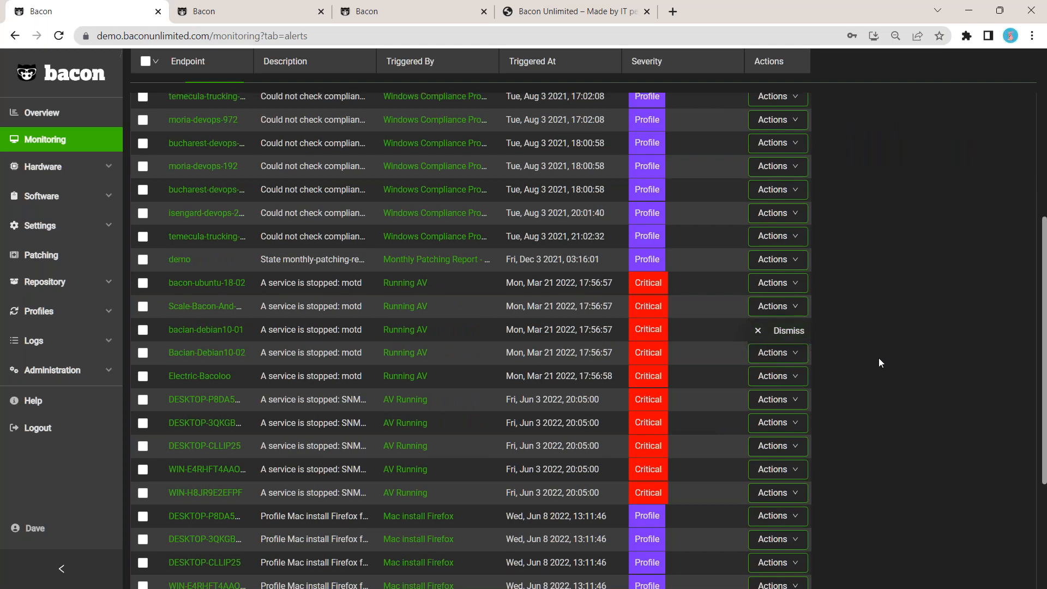
scroll(878, 358, "up", 7)
Show the NOC Dashboard with Healthy and Disconnected Workstation machines hidden, keeping Warning and Critical enabled.
left_click(296, 83)
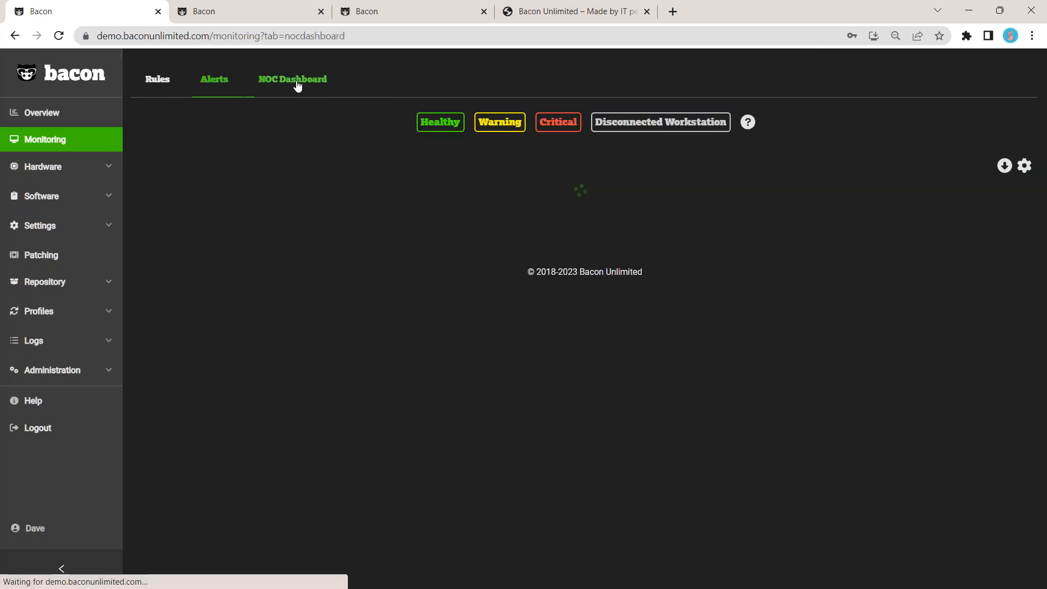
left_click(446, 124)
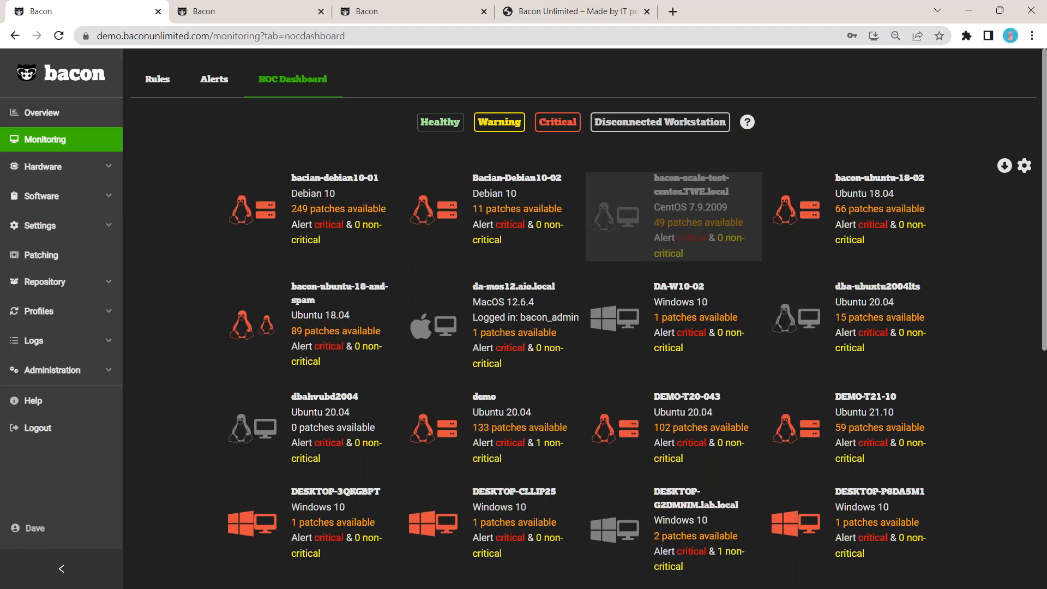
left_click(440, 122)
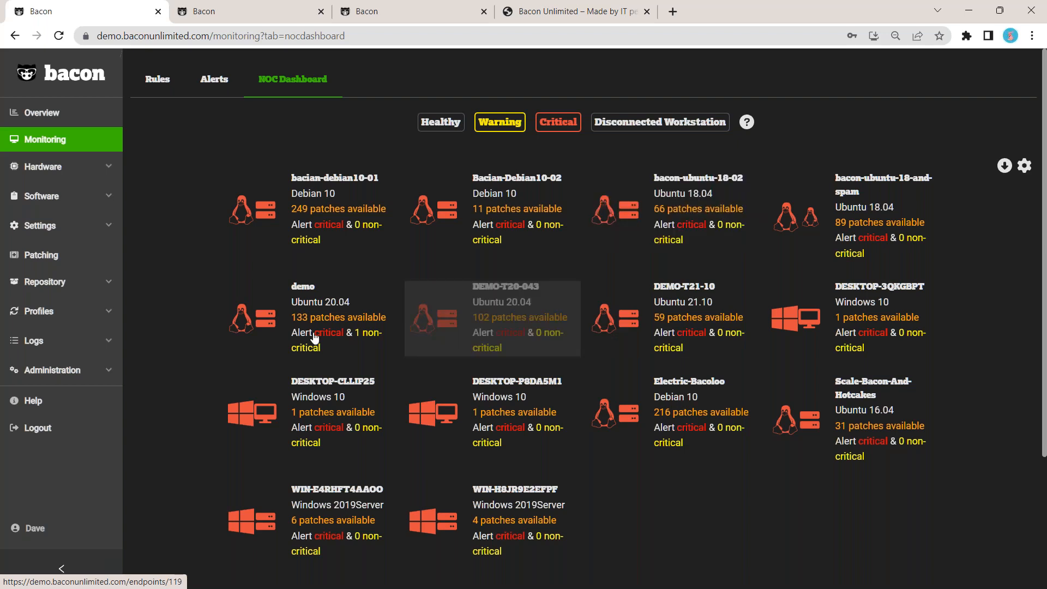
Open the hardware Endpoints list and review the columns that can be shown in its table.
left_click(93, 167)
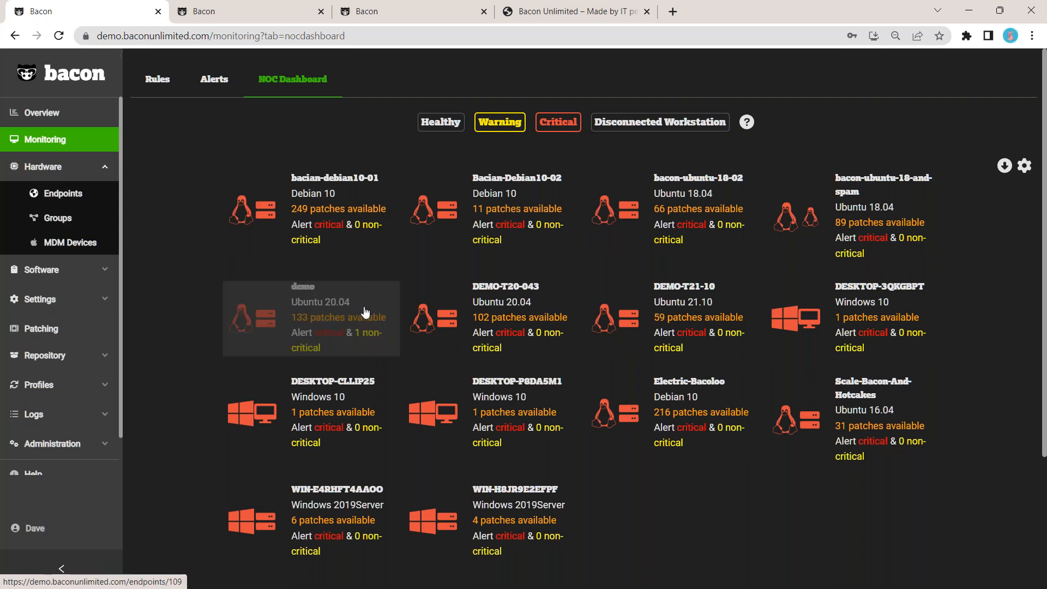
left_click(81, 195)
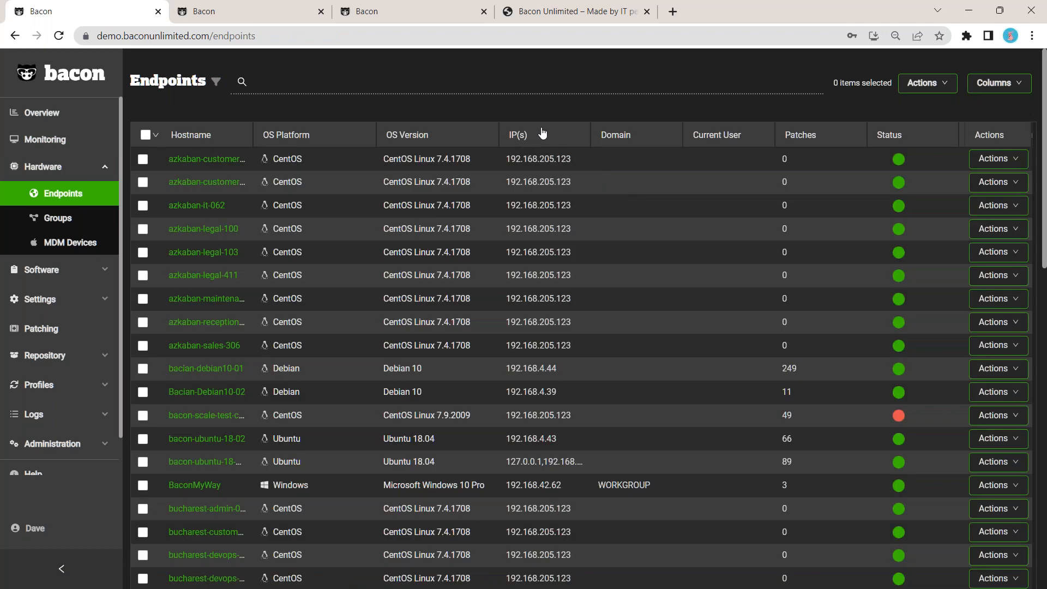
left_click(1017, 87)
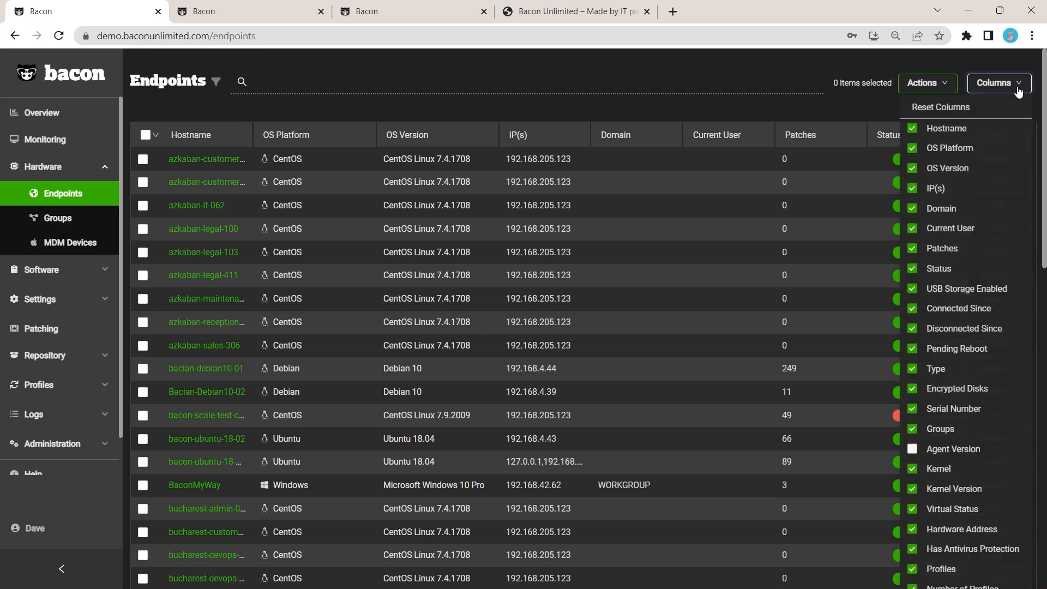
scroll(1008, 170, "down", 1)
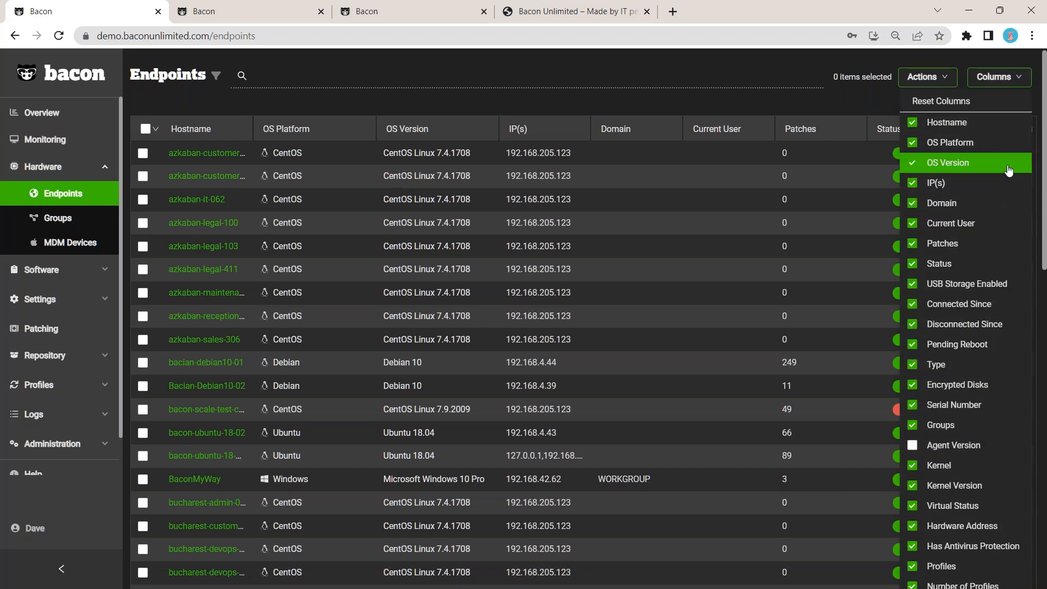
scroll(1009, 170, "down", 1)
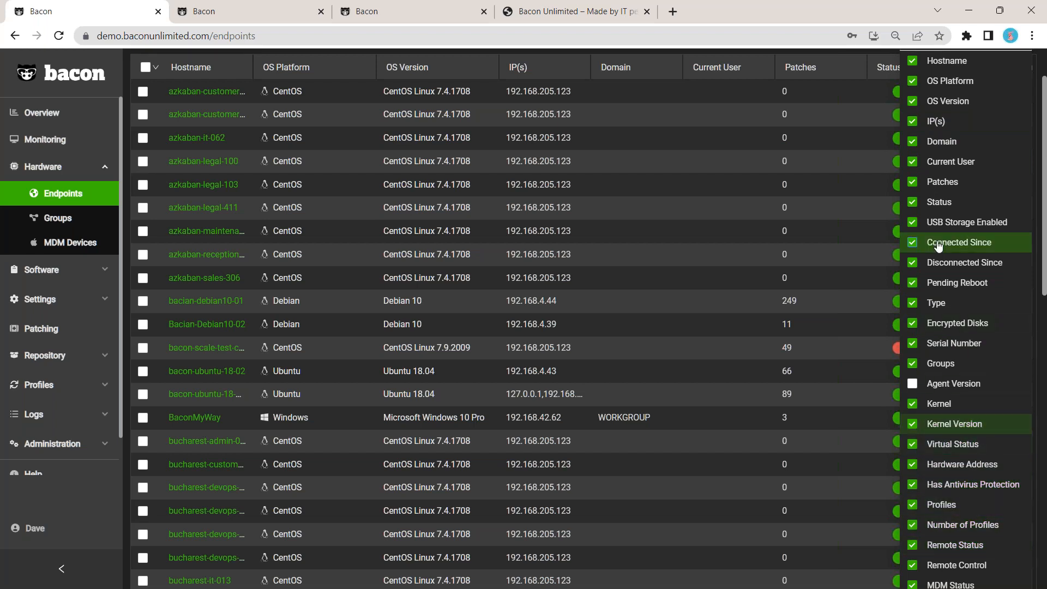
scroll(889, 192, "up", 1)
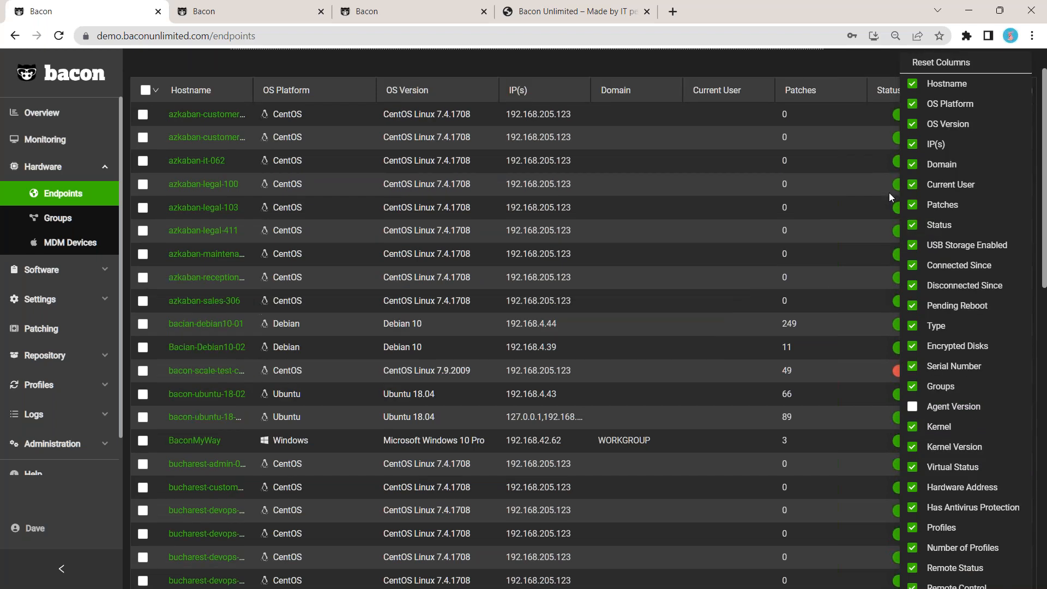
scroll(889, 192, "up", 2)
Search the endpoints in turn for "azkaban", "Windows" and "192.168.", and clear the search.
left_click(531, 80)
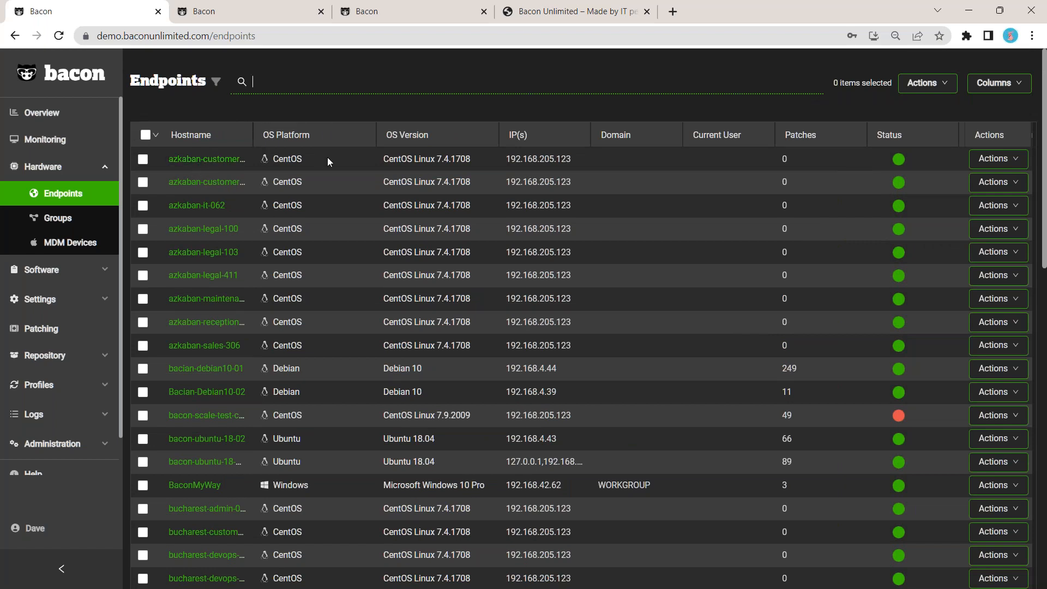
type("azkaban")
key("ctrl+a")
type("Windows")
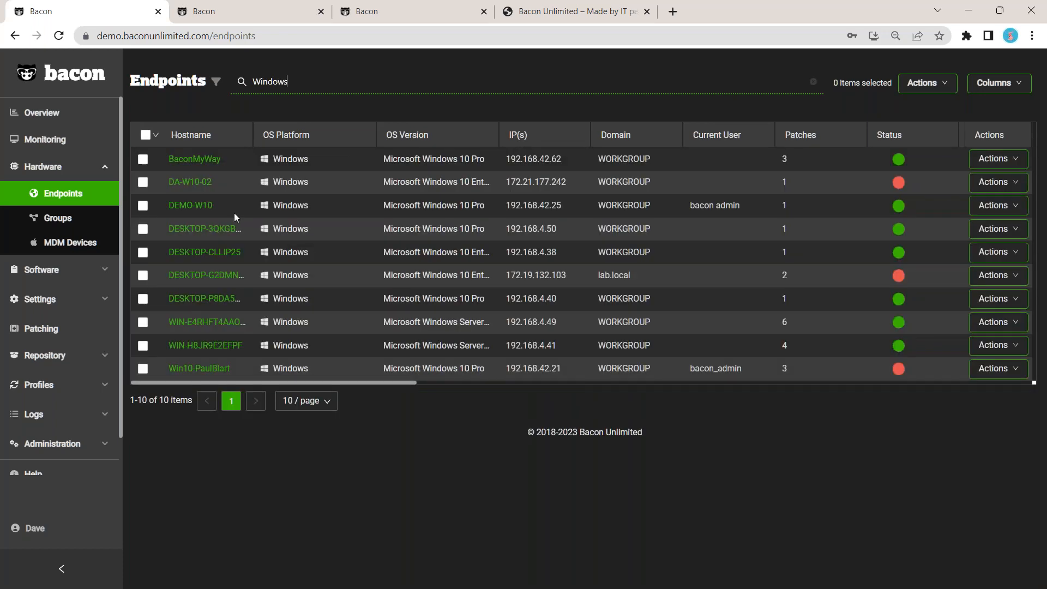
key("ctrl+a")
type("192.168.")
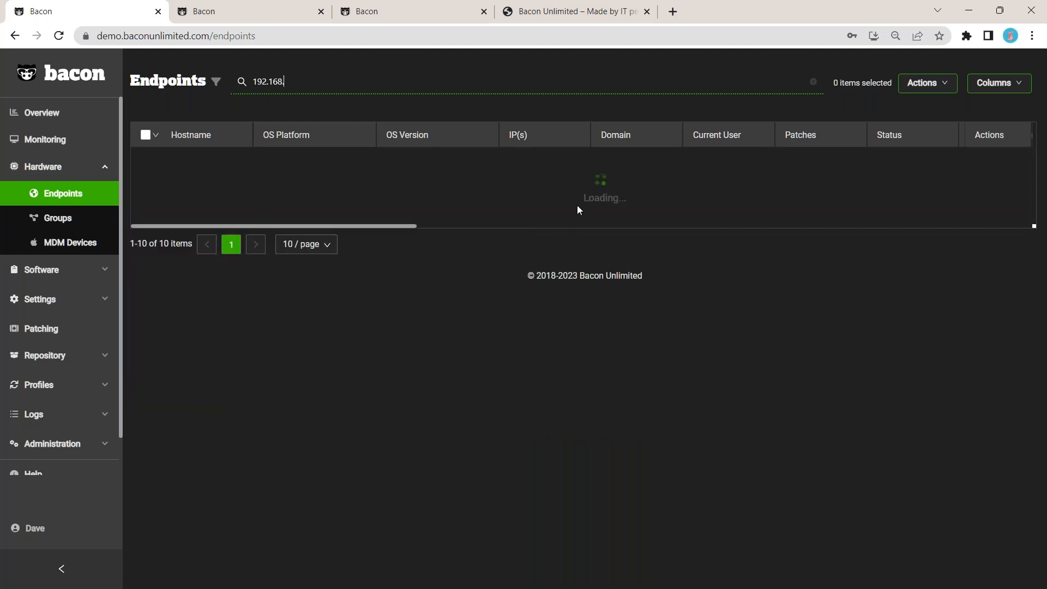
key("ctrl+a")
key("BackSpace")
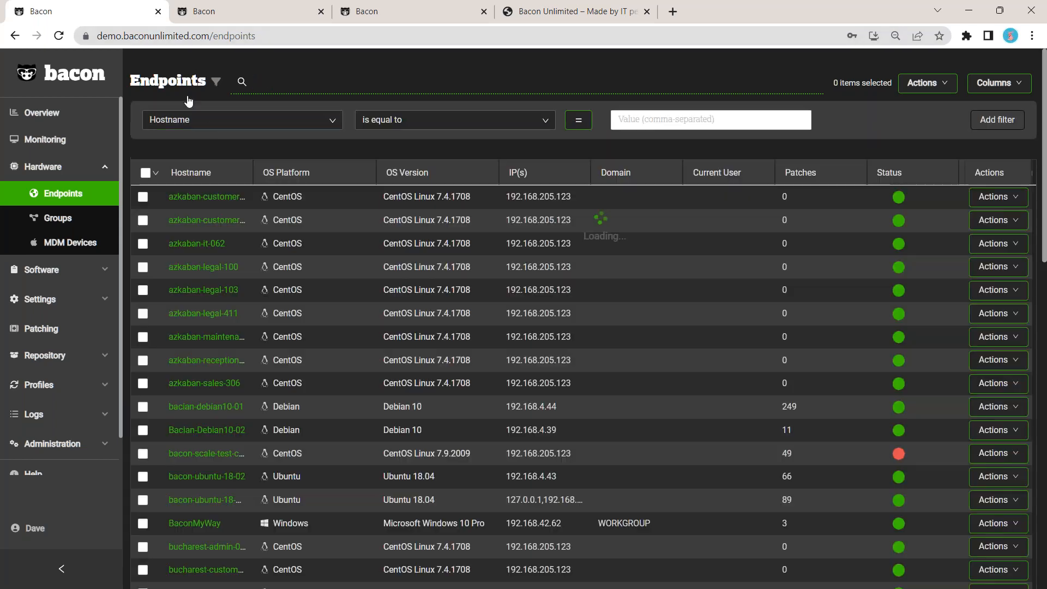
Add an endpoint filter where OS Platform is equal to Windows.
left_click(239, 120)
left_click(206, 164)
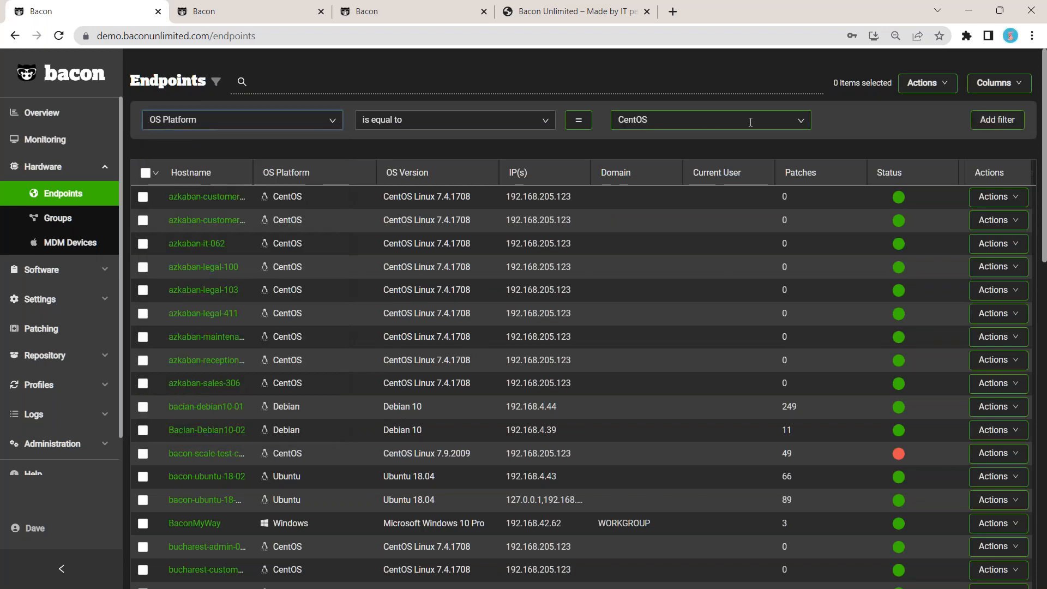
left_click(752, 116)
left_click(708, 227)
left_click(1017, 122)
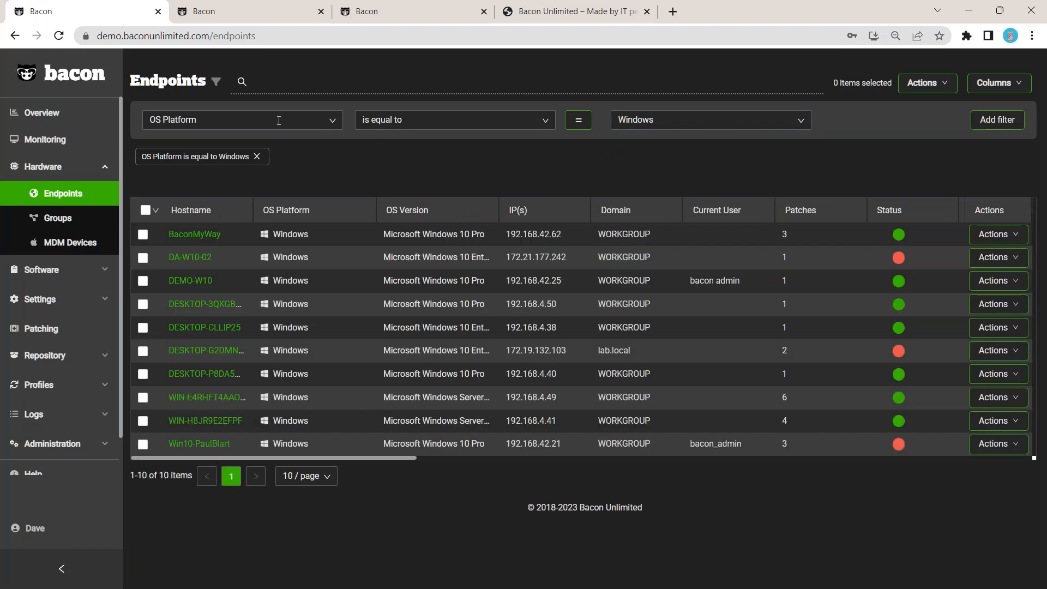
Add a second endpoint filter where IP address starts with 192.168.
left_click(279, 121)
scroll(283, 144, "down", 1)
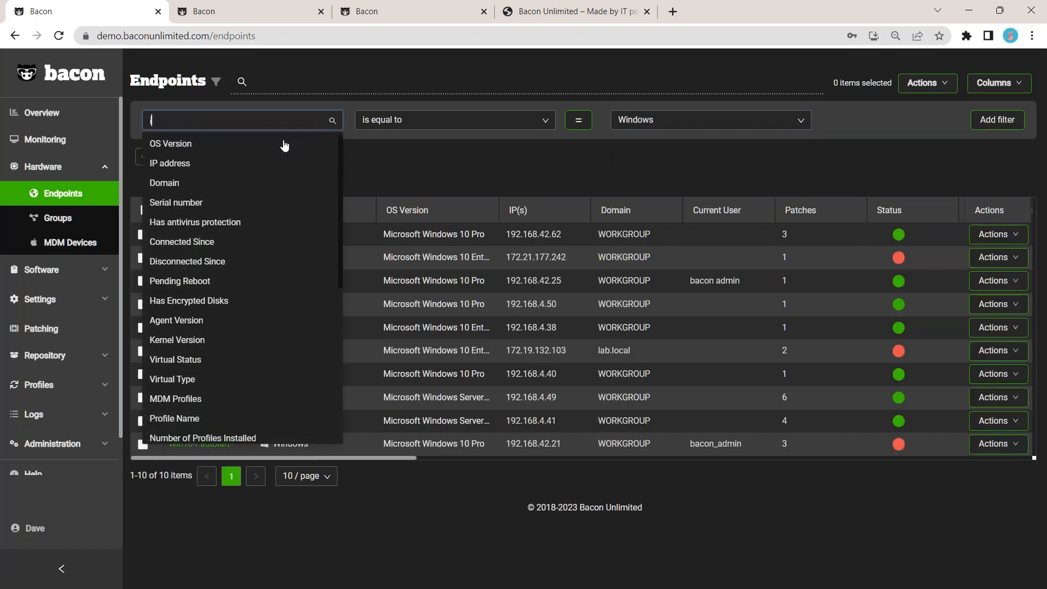
type("ip")
left_click(285, 144)
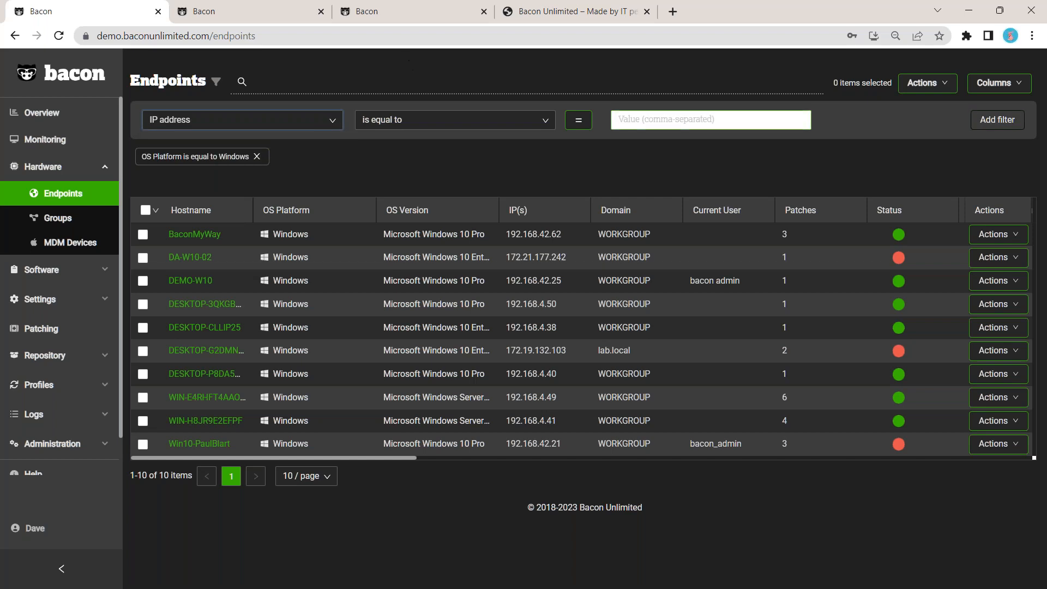
left_click(381, 162)
type("192.168.")
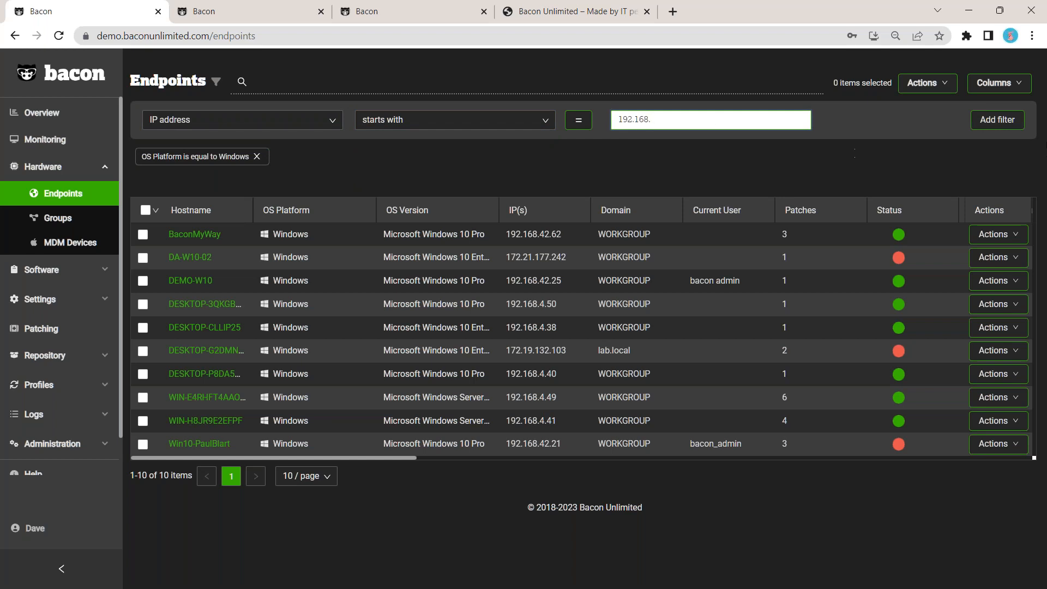
left_click(998, 120)
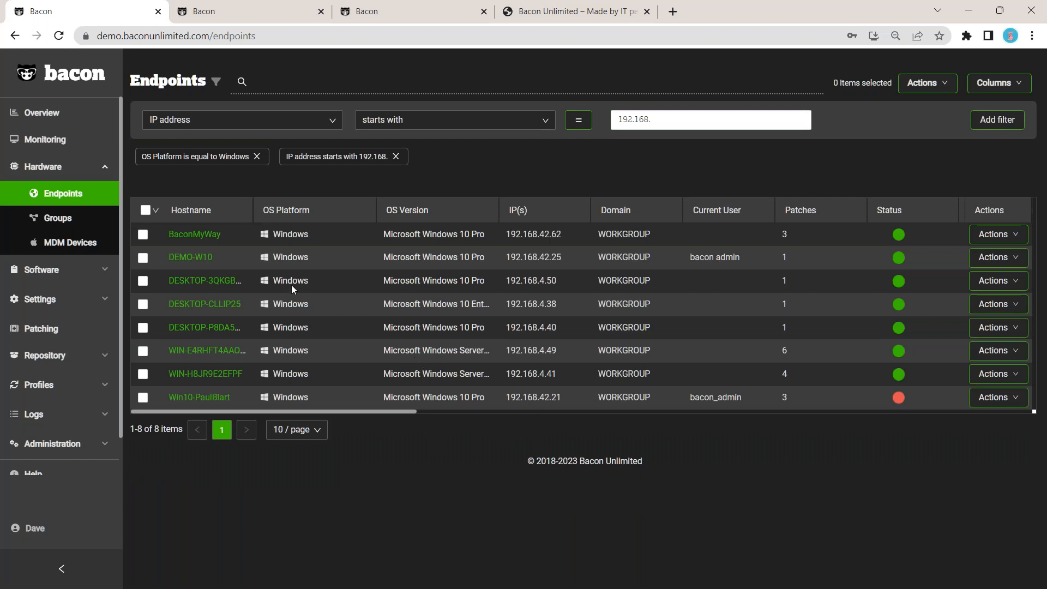
Open the DEMO-W10 endpoint and review its summary tiles, system information, tags and notes.
left_click(198, 259)
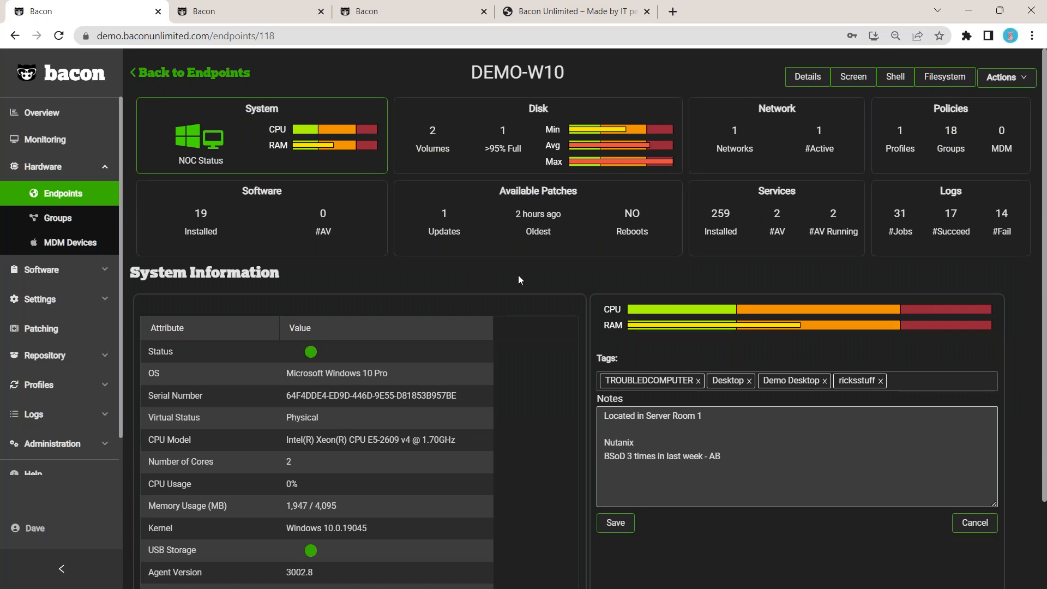
scroll(532, 284, "down", 2)
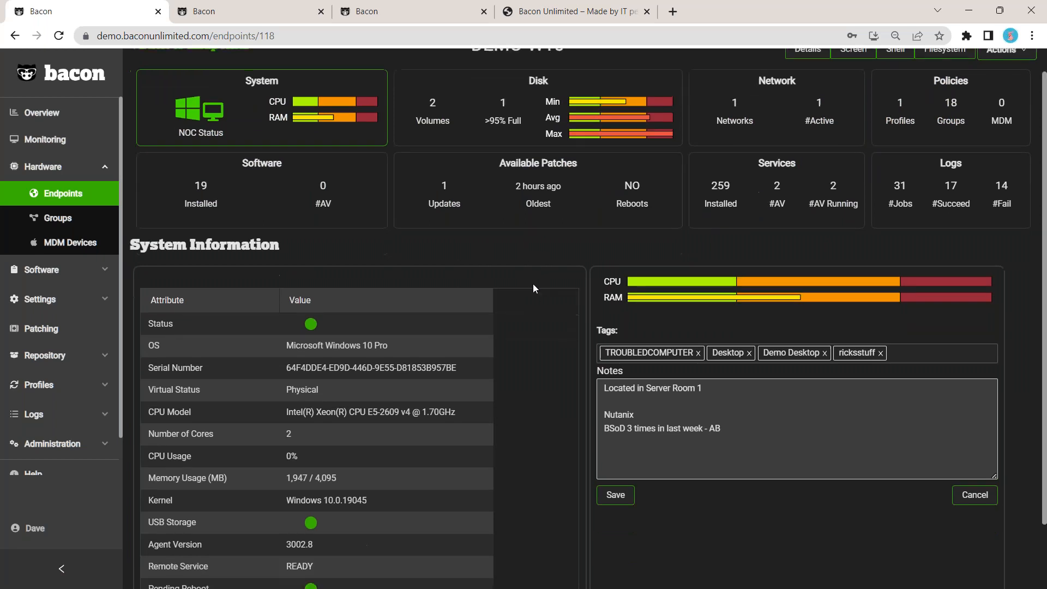
scroll(517, 266, "down", 1)
scroll(514, 257, "up", 2)
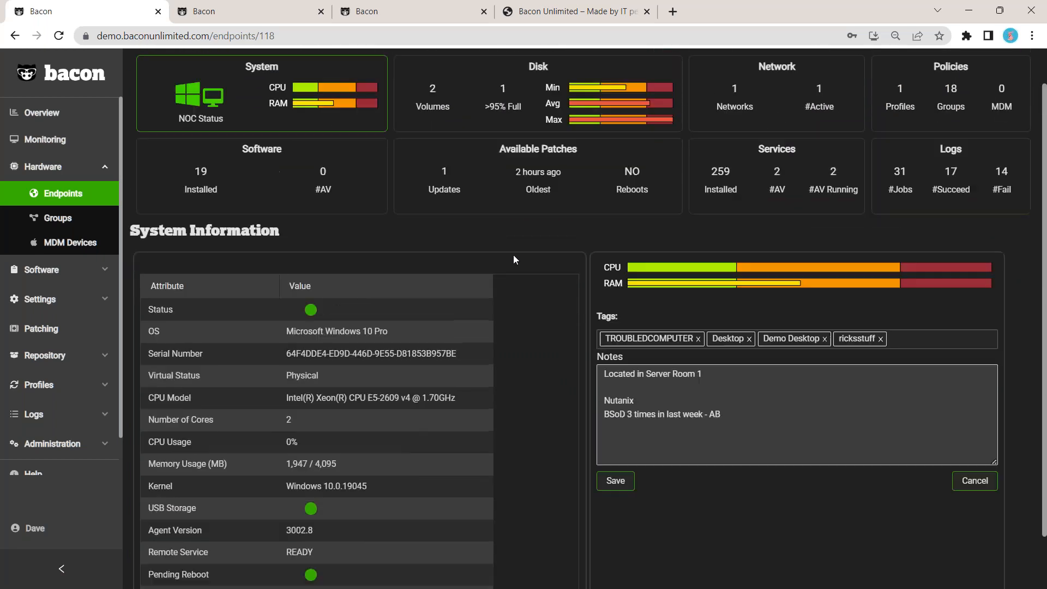
Create the tag "example" and assign it to the DEMO-W10 endpoint.
scroll(513, 258, "up", 1)
scroll(513, 258, "down", 2)
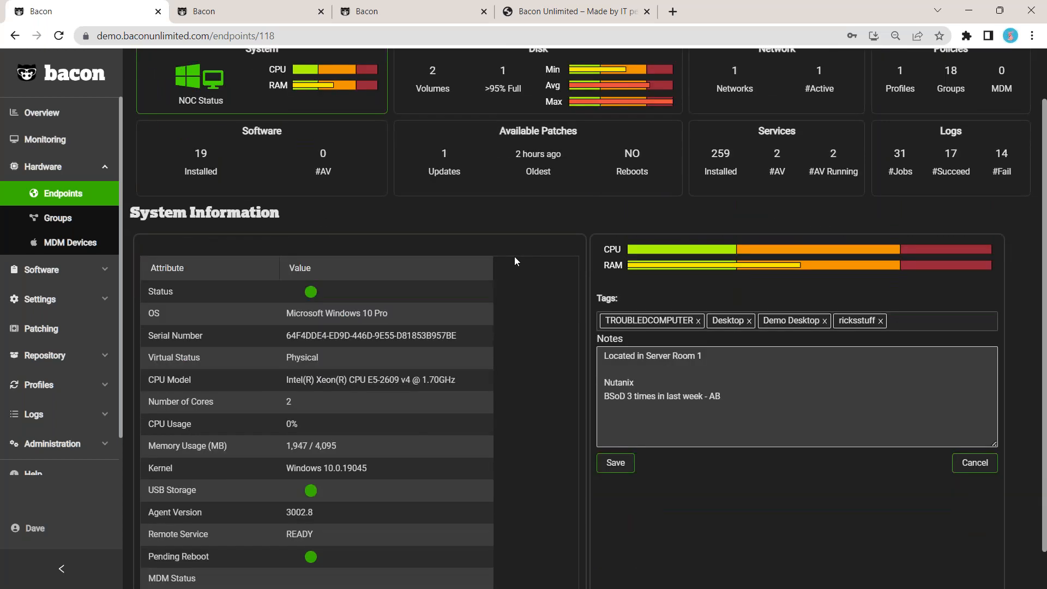
scroll(516, 252, "down", 1)
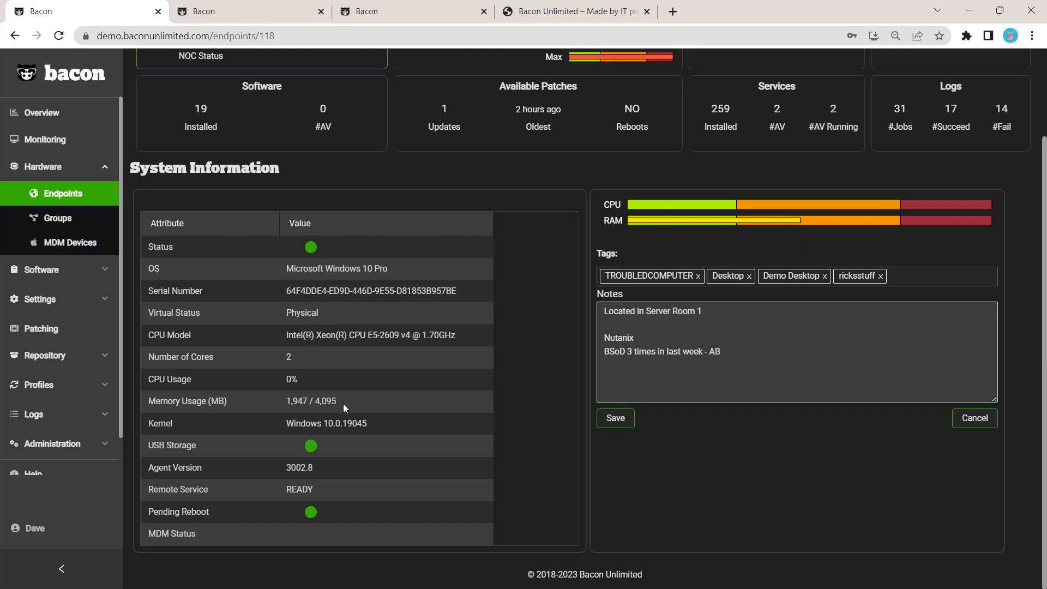
left_click(647, 383)
left_click(638, 277)
left_click(920, 278)
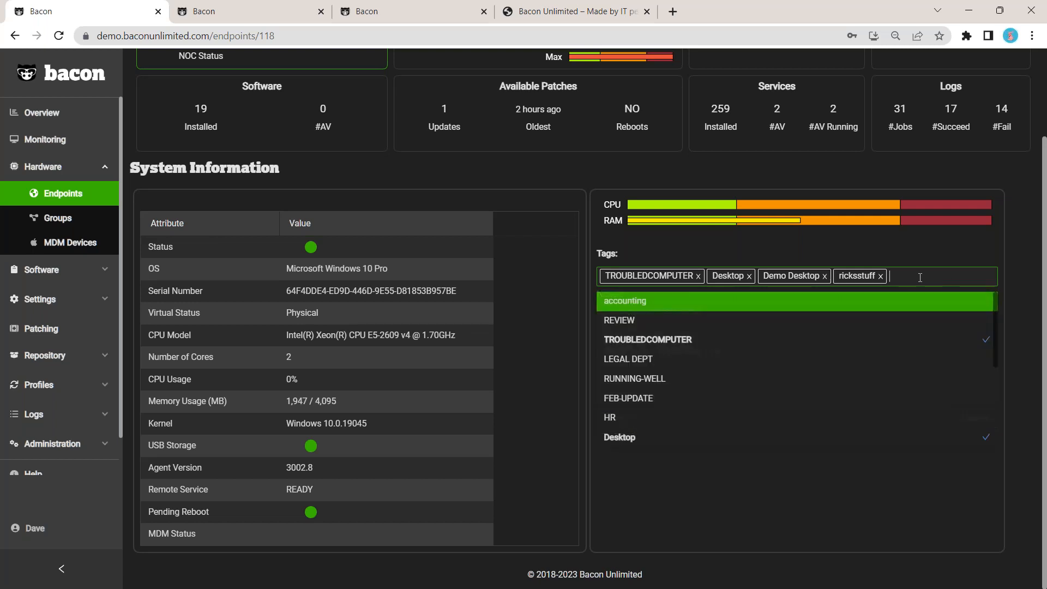
type("example")
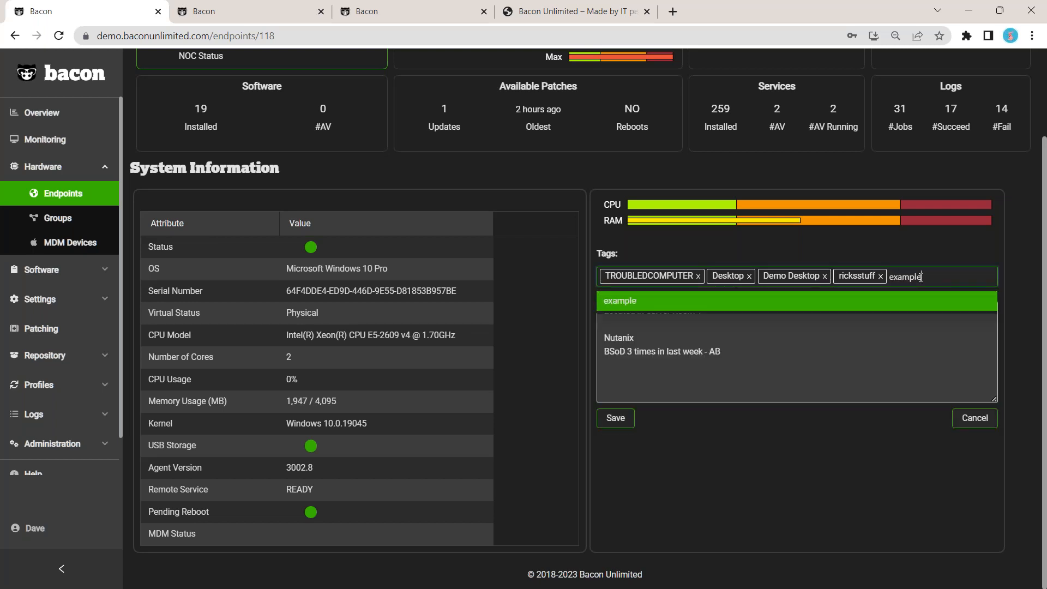
key("Return")
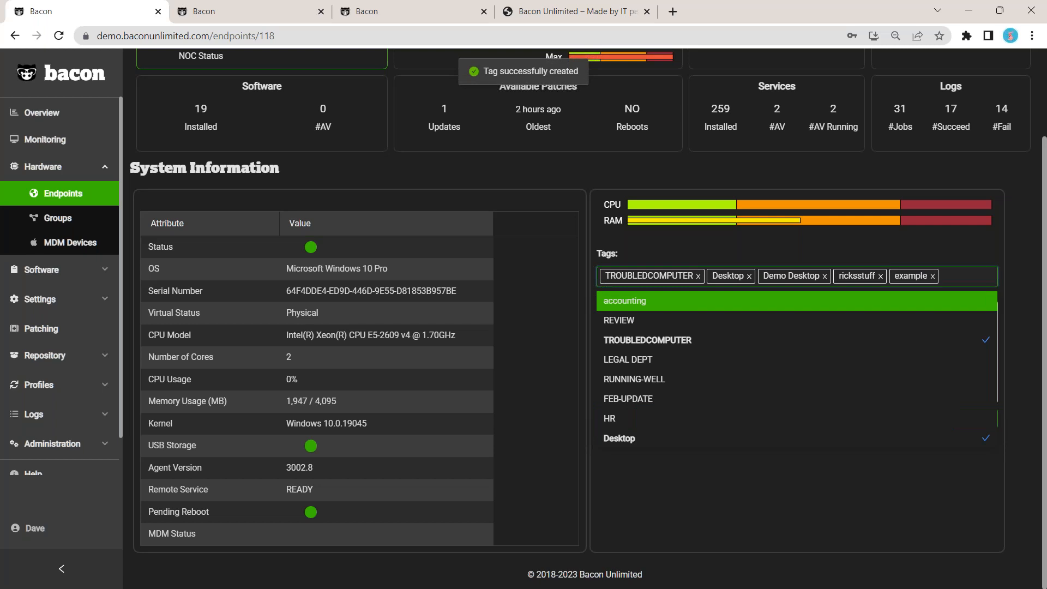
left_click(1020, 267)
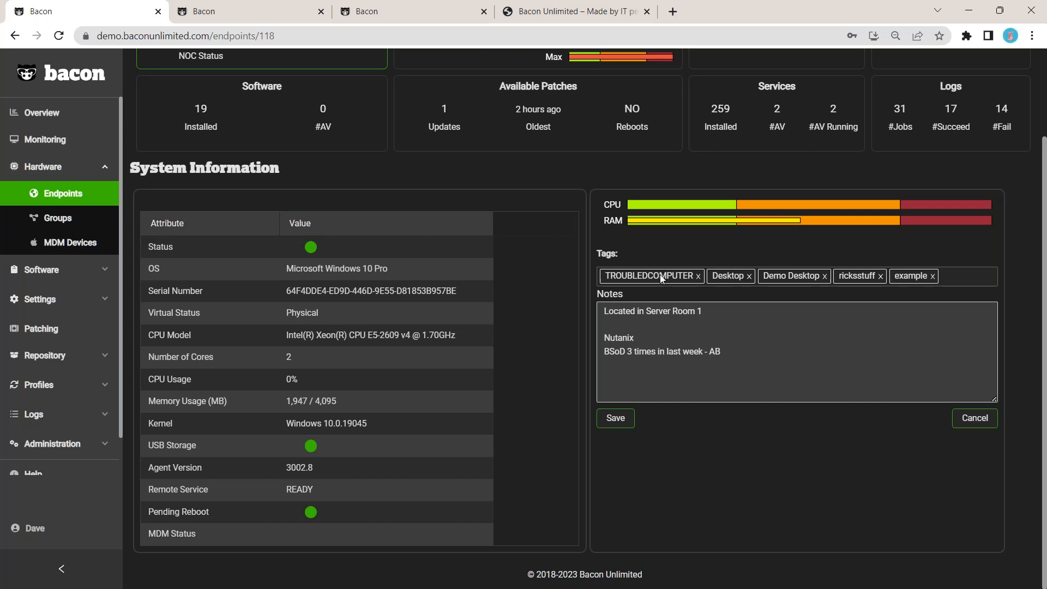
Review the endpoint's disk drives and recovery keys, followed by its network information.
scroll(684, 293, "up", 2)
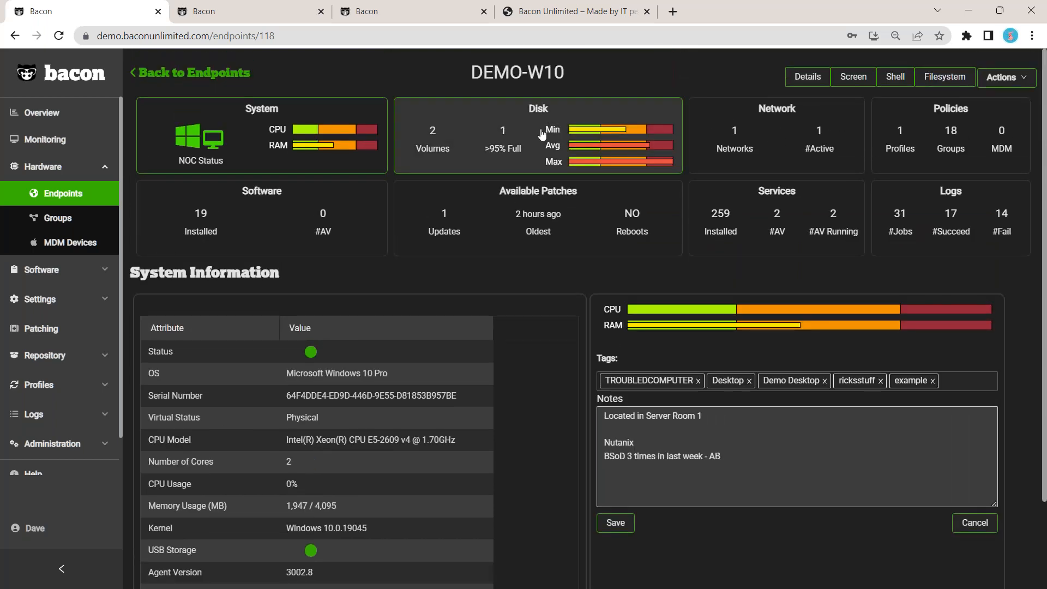
left_click(620, 123)
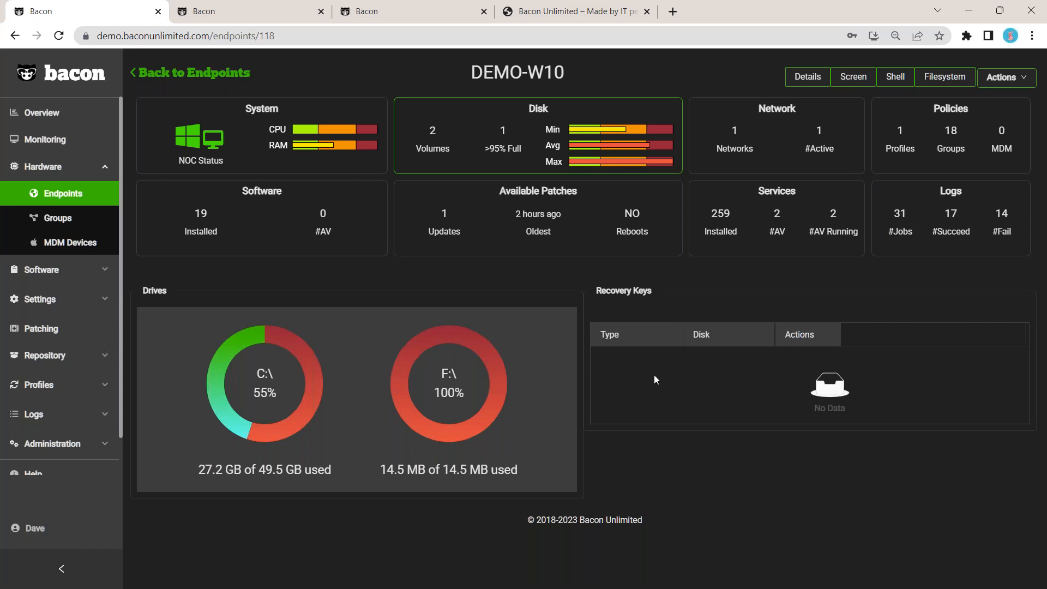
left_click(770, 150)
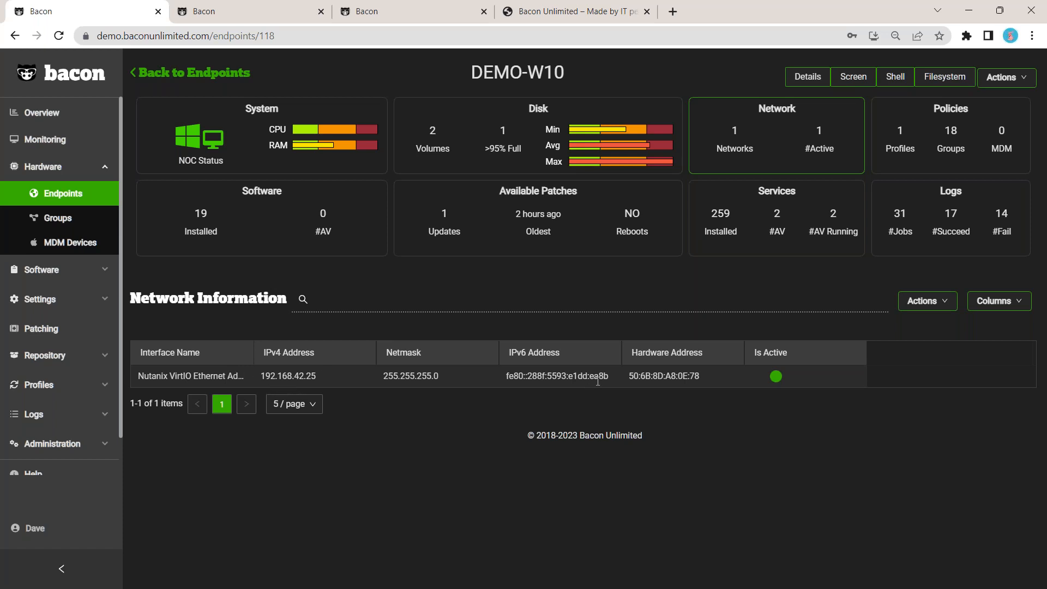
Review the policies applied to the endpoint, covering its profiles, group memberships and MDM entries.
left_click(934, 152)
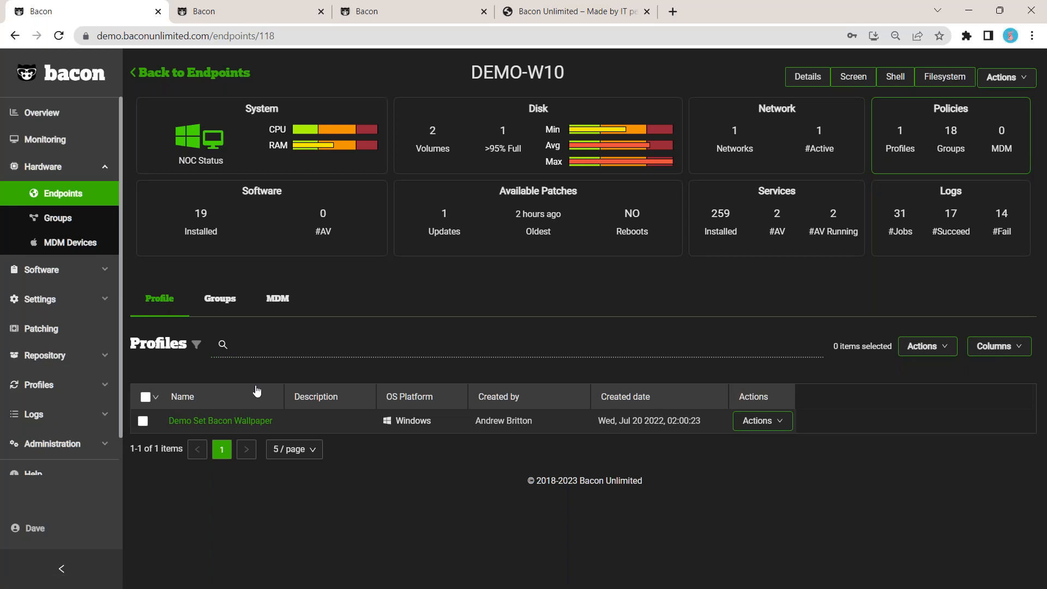
left_click(220, 307)
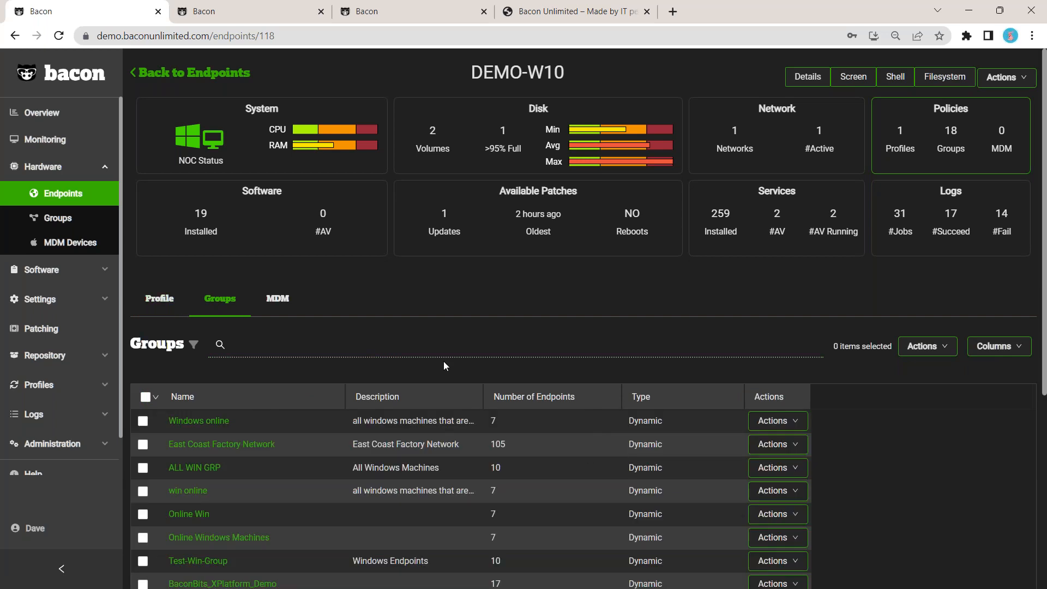
scroll(443, 361, "down", 4)
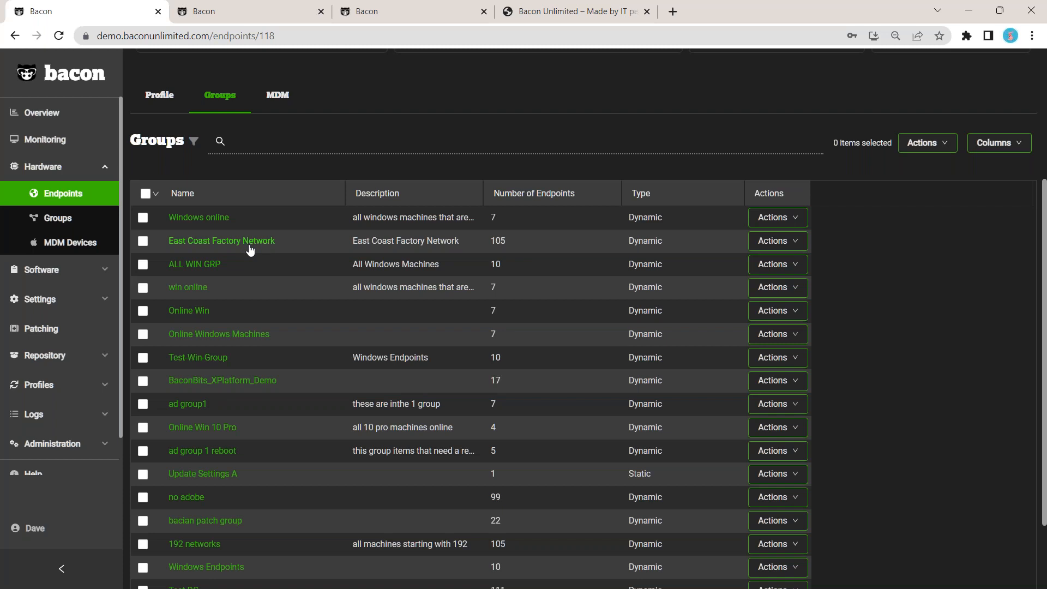
scroll(583, 382, "down", 1)
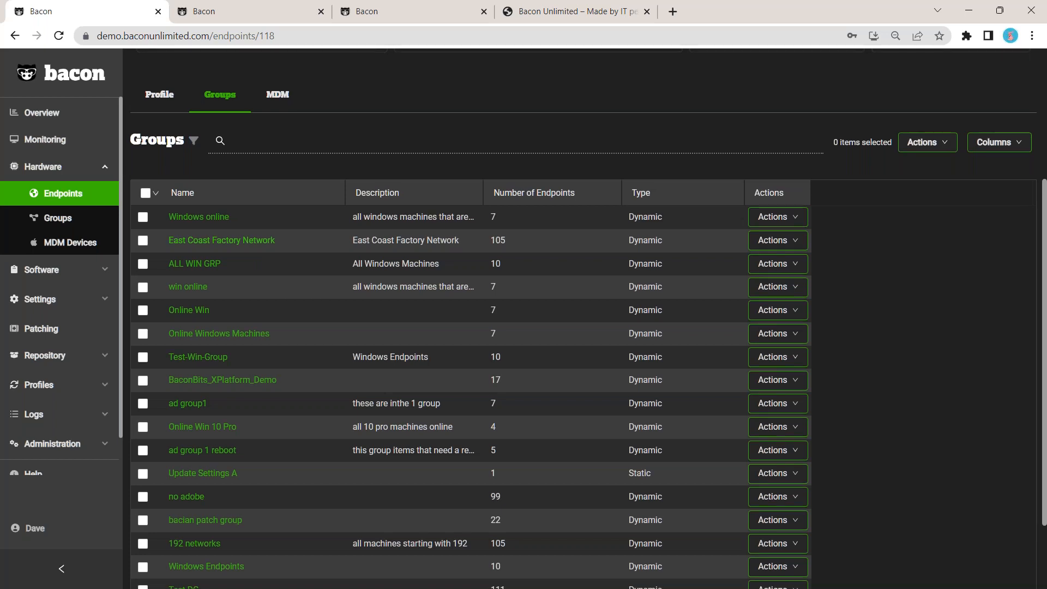
scroll(583, 327, "down", 1)
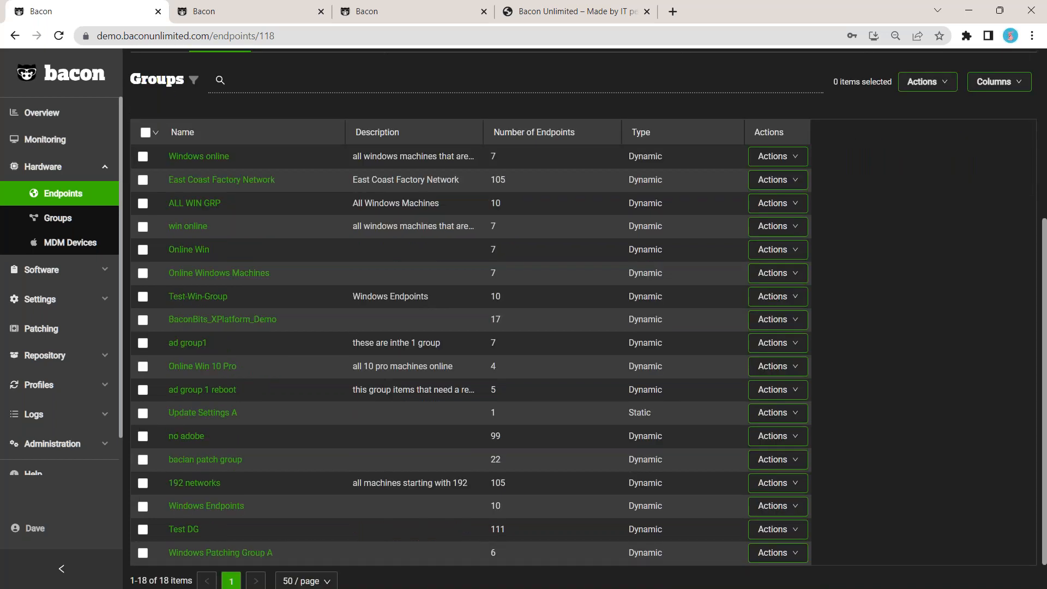
scroll(221, 410, "down", 1)
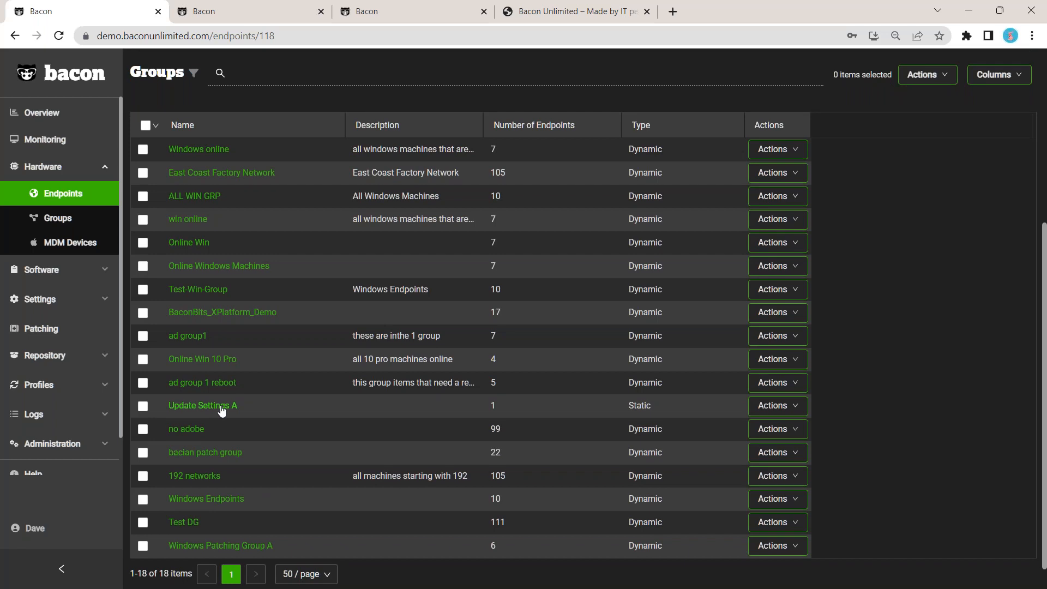
scroll(221, 410, "up", 1)
scroll(221, 410, "up", 3)
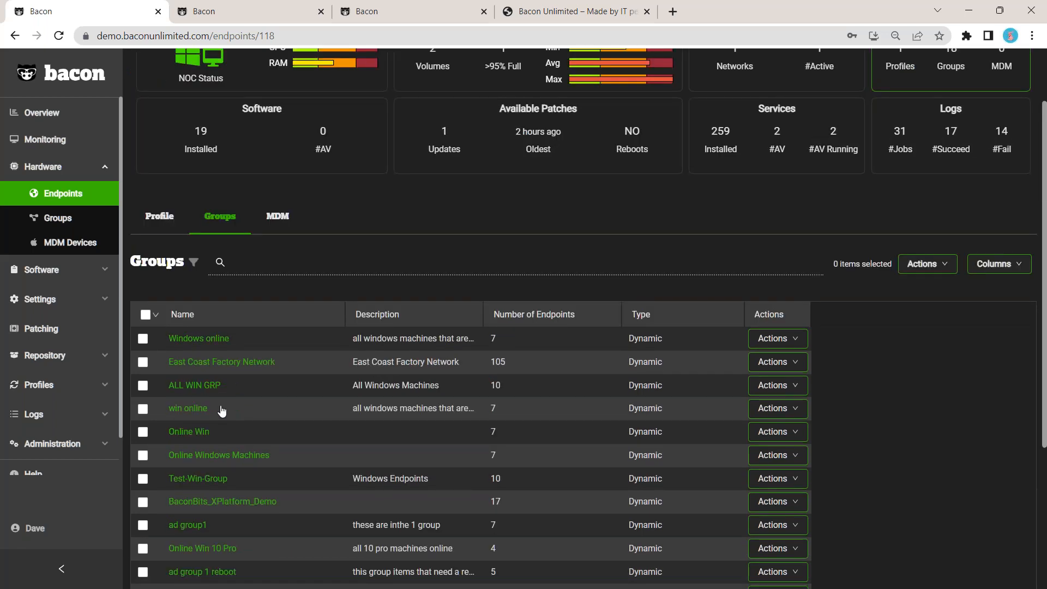
scroll(221, 410, "up", 2)
left_click(278, 298)
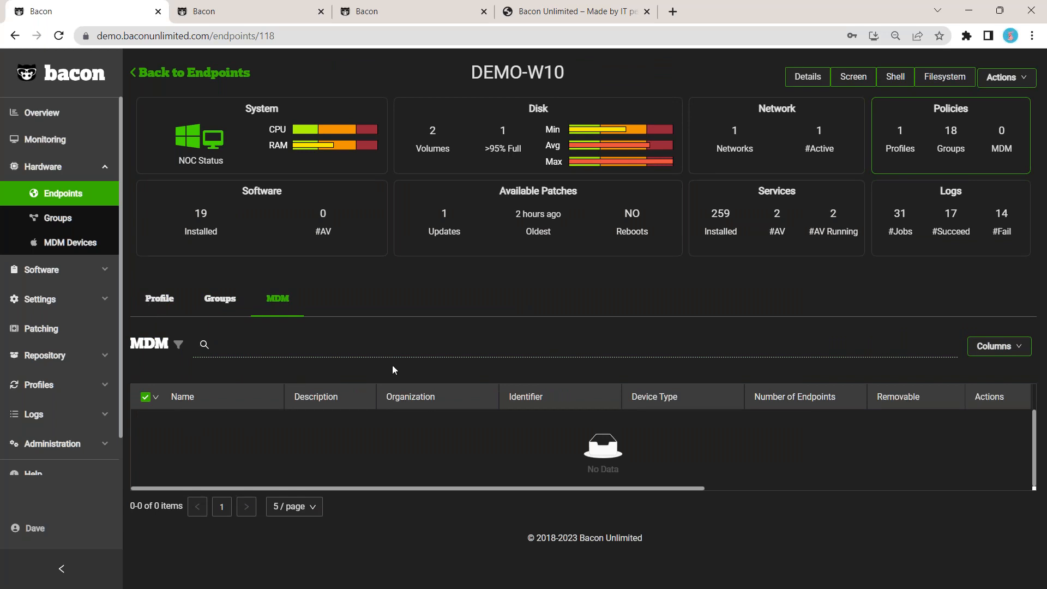
Examine the endpoint's installed software list and the actions offered for the Windows Defender Antivirus update.
left_click(308, 234)
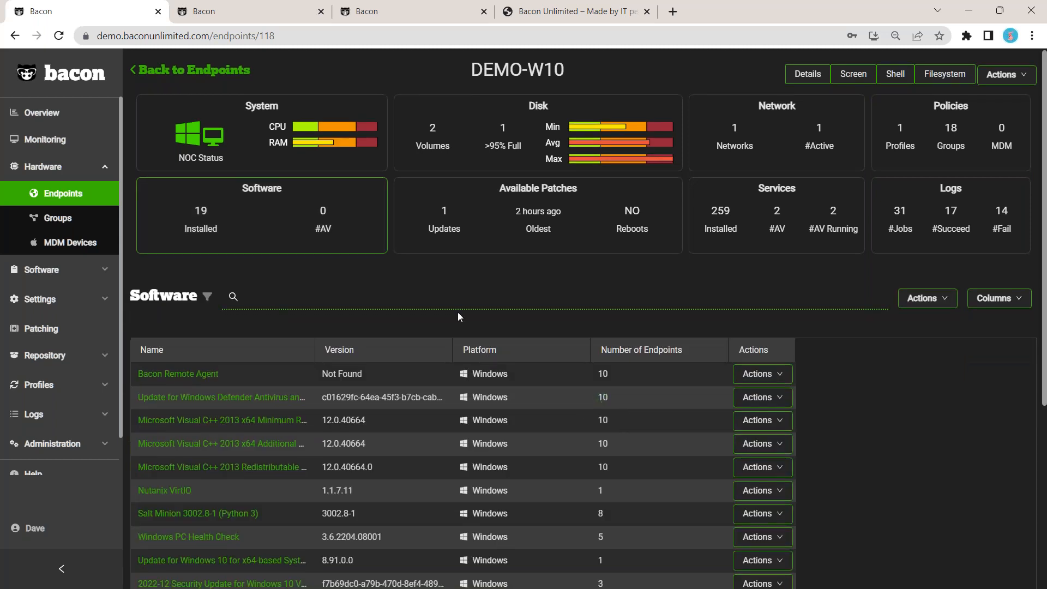
scroll(595, 253, "down", 3)
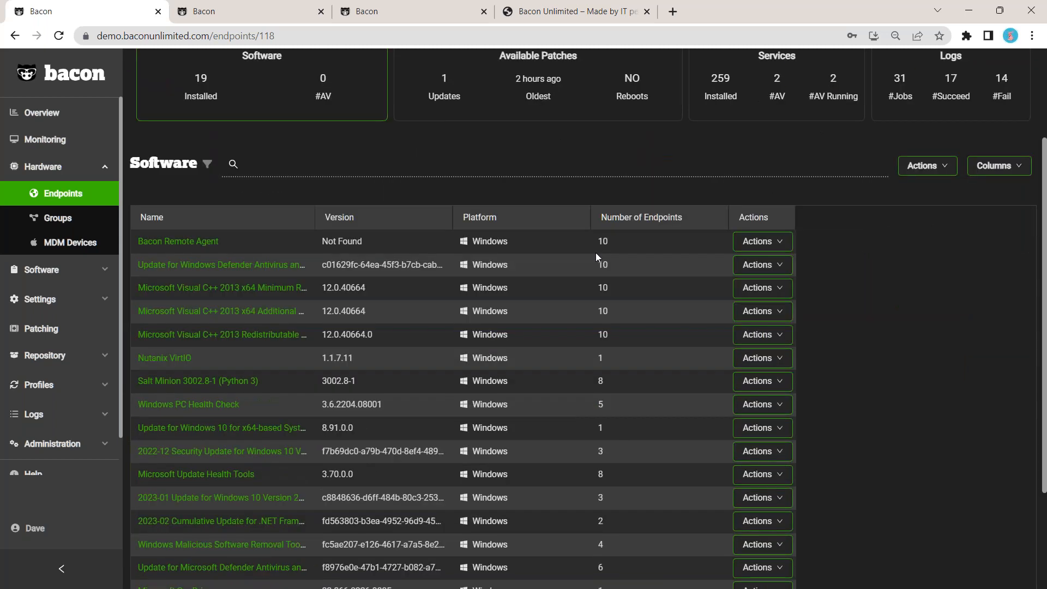
scroll(596, 253, "down", 1)
scroll(350, 178, "down", 1)
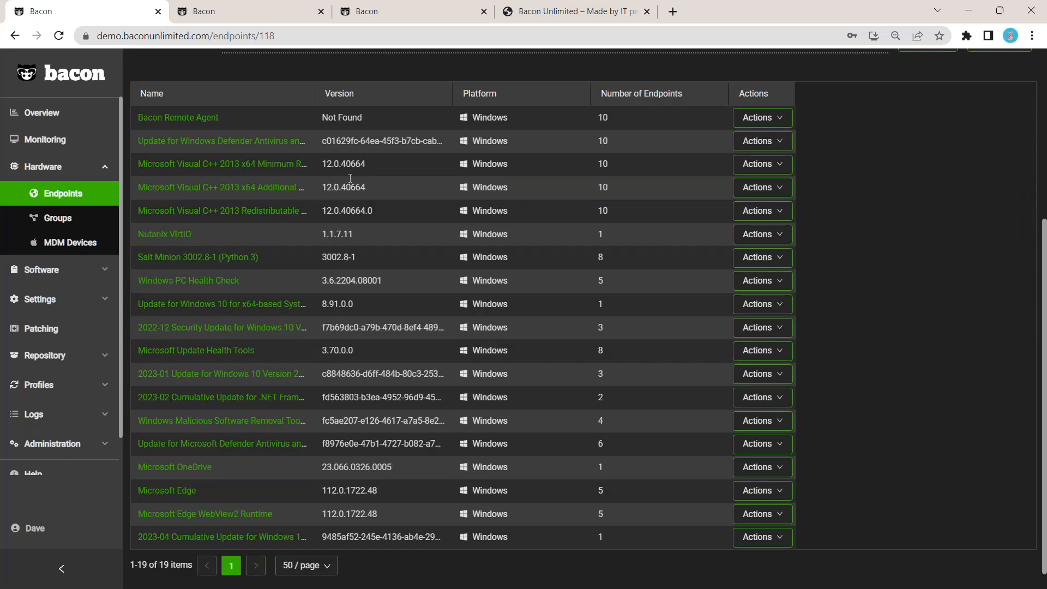
scroll(350, 178, "up", 1)
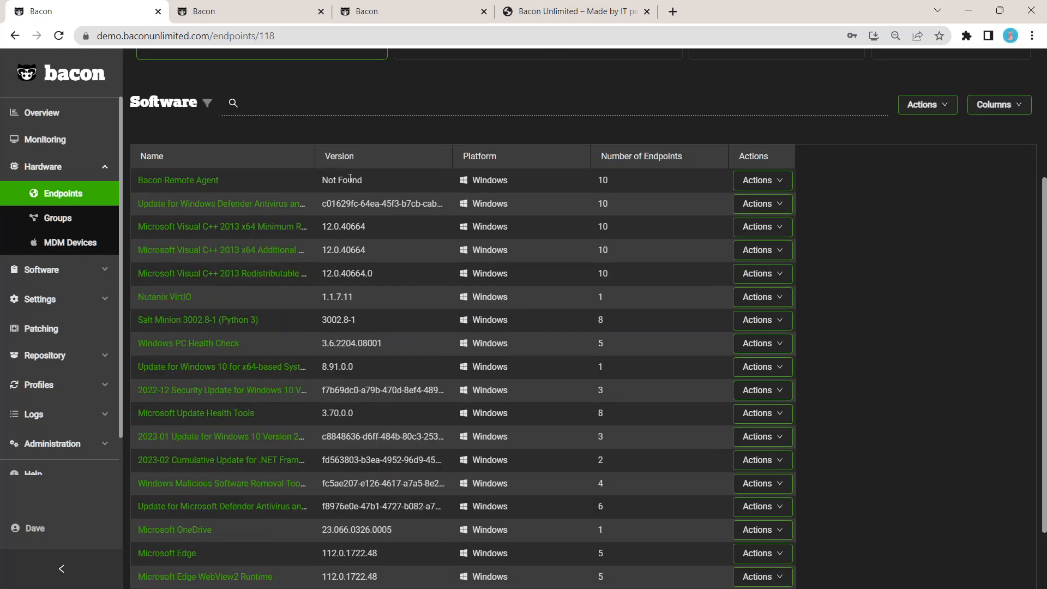
scroll(350, 179, "up", 1)
scroll(344, 187, "up", 1)
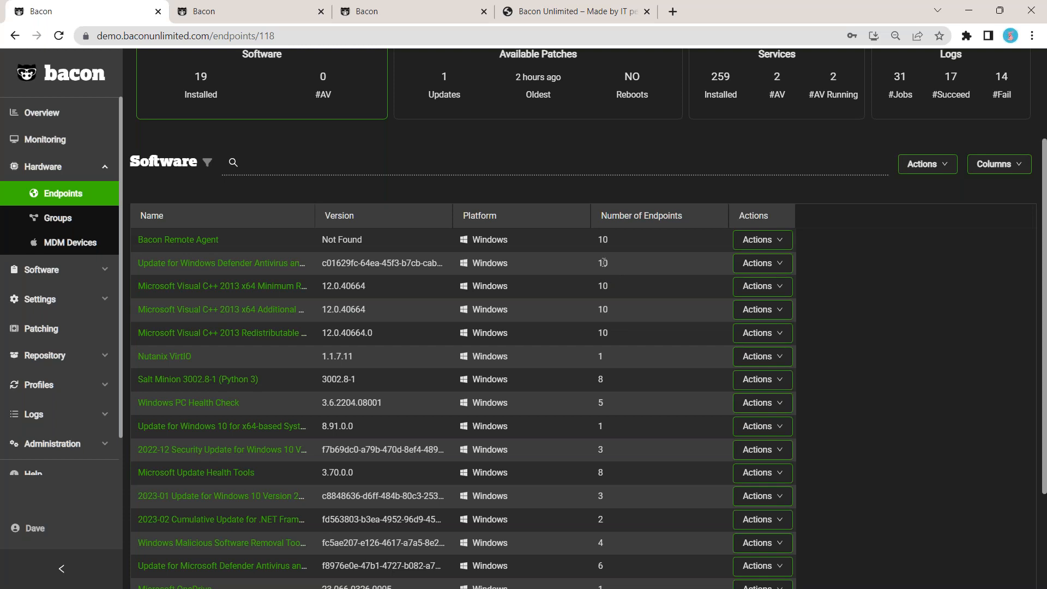
left_click(764, 264)
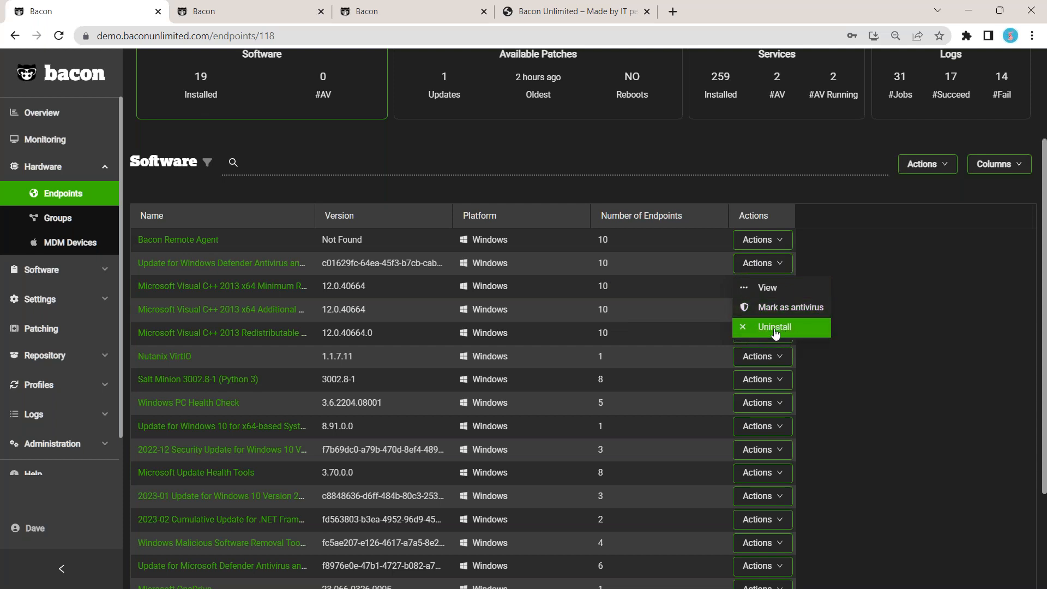
left_click(969, 256)
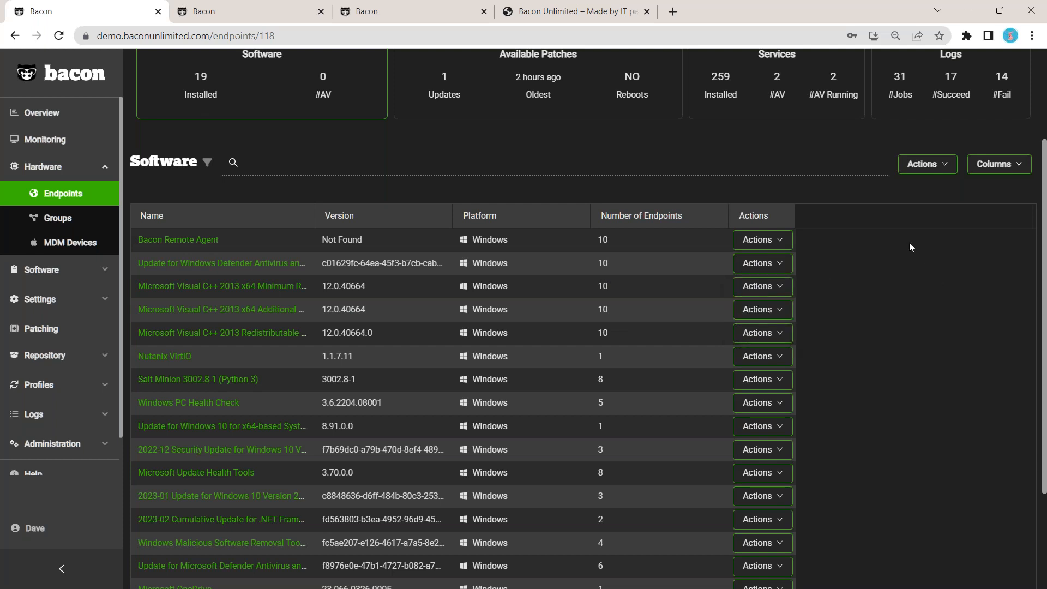
Examine the endpoint's Windows services list and the actions offered for the SNMP Trap service.
scroll(910, 247, "up", 2)
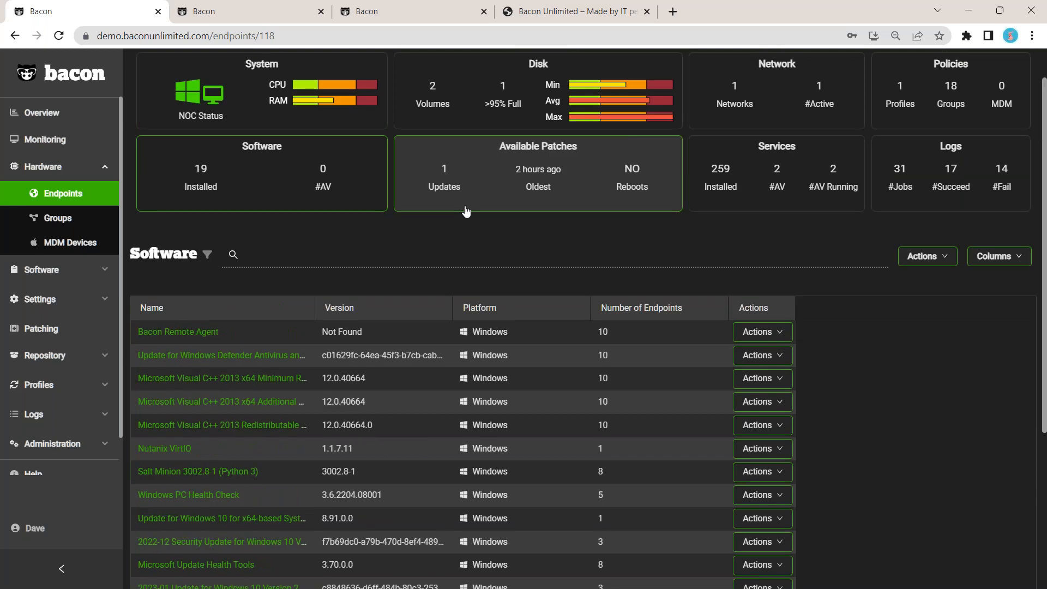
scroll(466, 211, "up", 1)
left_click(753, 236)
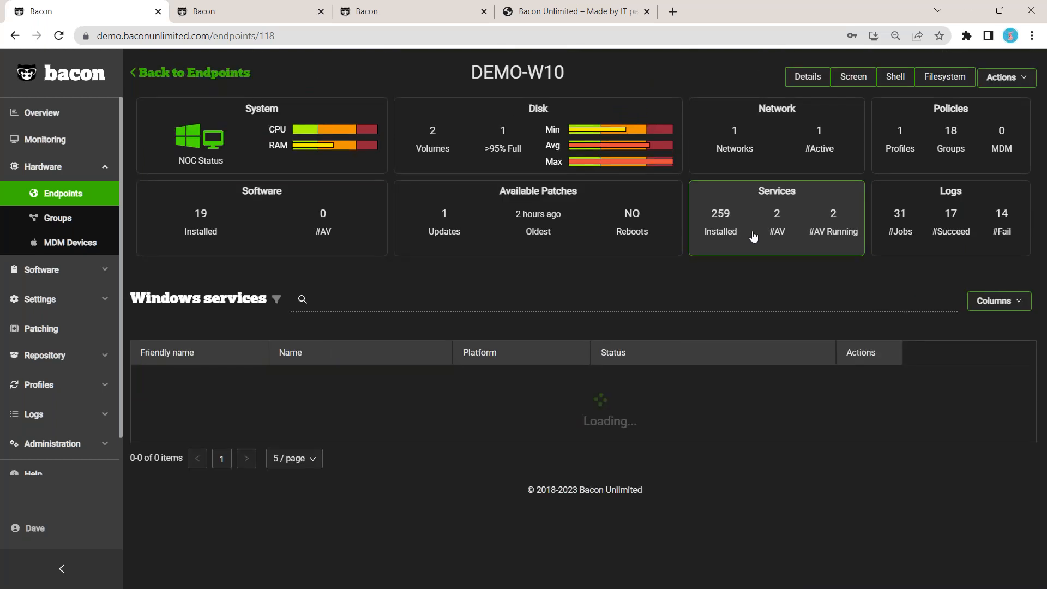
scroll(450, 304, "down", 2)
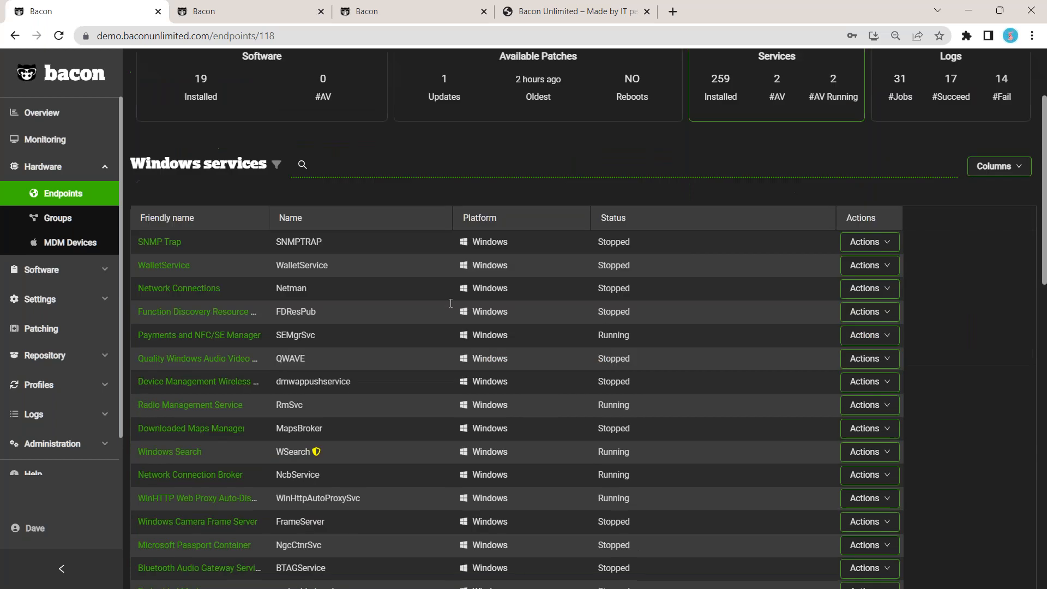
left_click(870, 242)
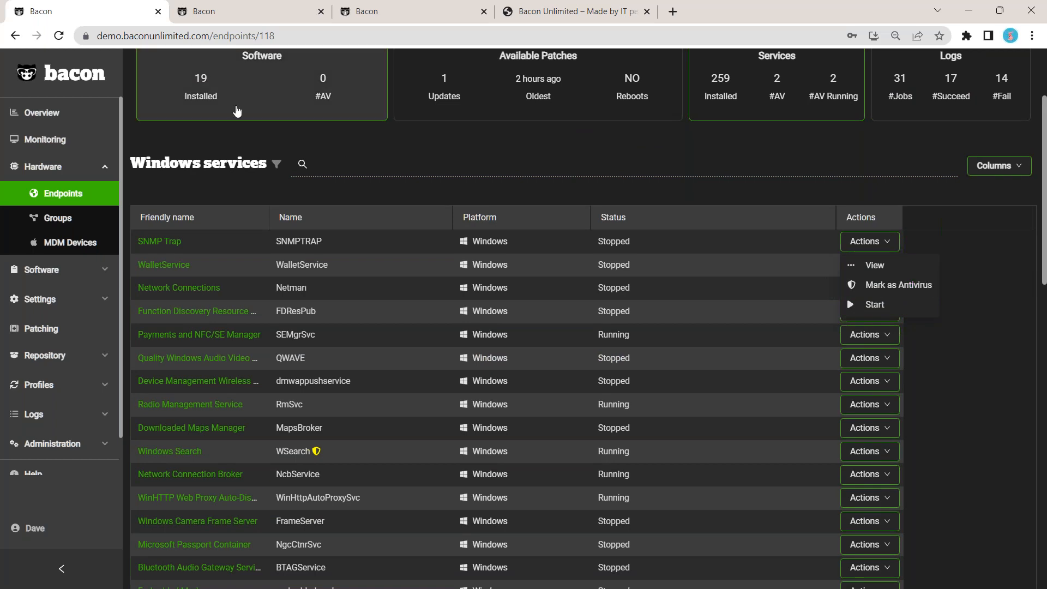
Filter the Windows services where Is antivirus is equal to True and view the actions offered for Windows Search.
left_click(276, 163)
left_click(251, 283)
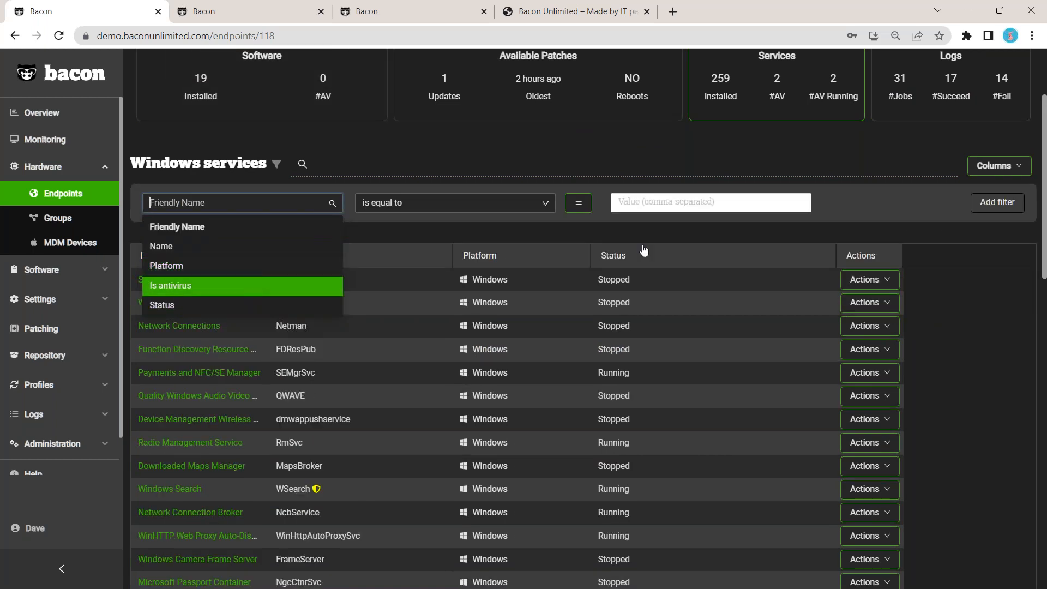
left_click(981, 204)
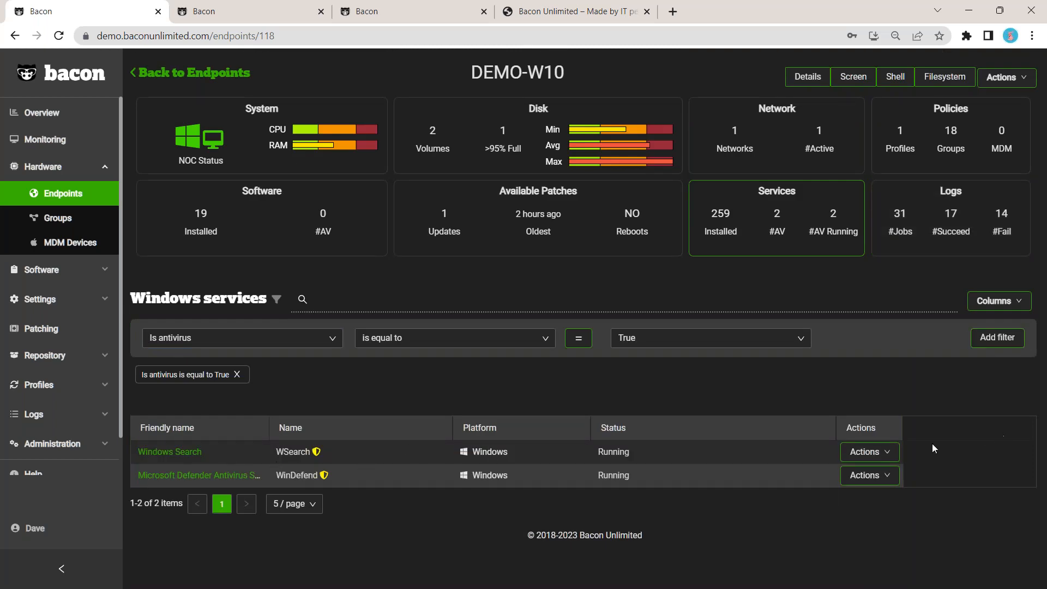
left_click(882, 458)
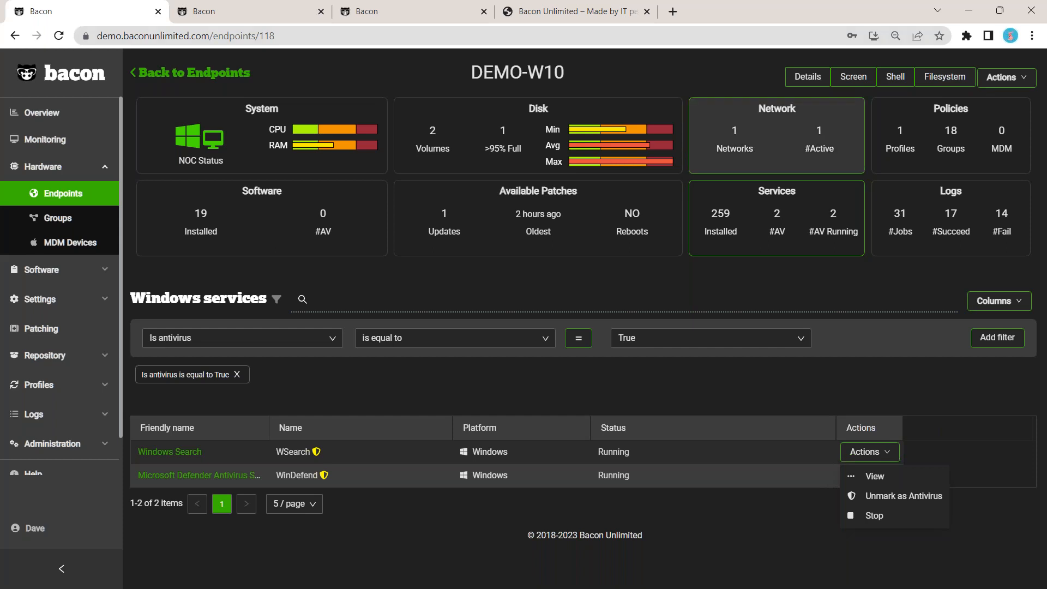
Review the endpoint's available patches and its job logs.
left_click(604, 219)
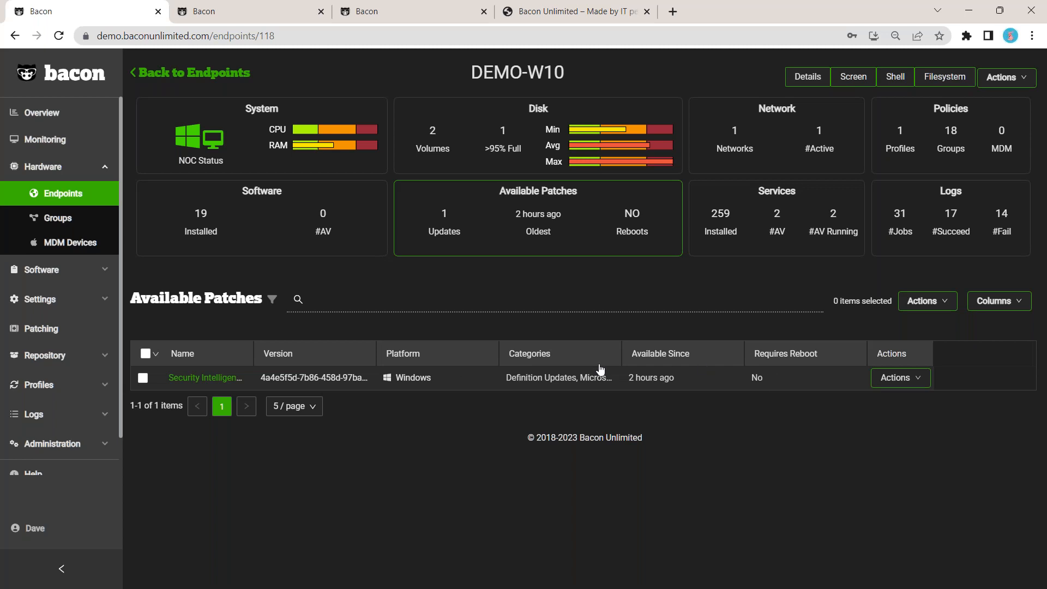
left_click(938, 254)
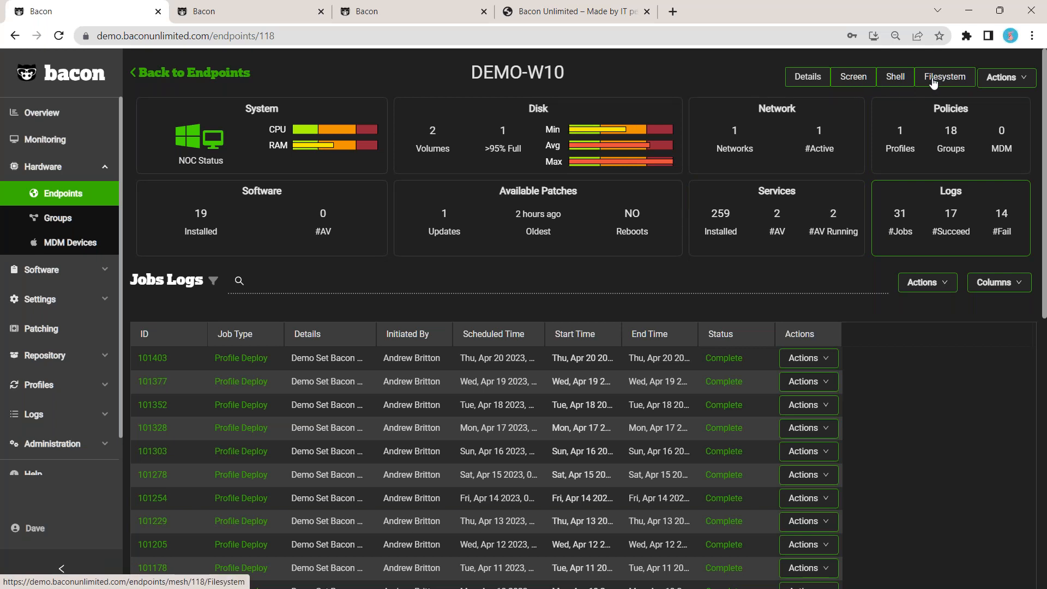
Open the remote screen view of DEMO-W10 and connect to its desktop.
left_click(853, 78)
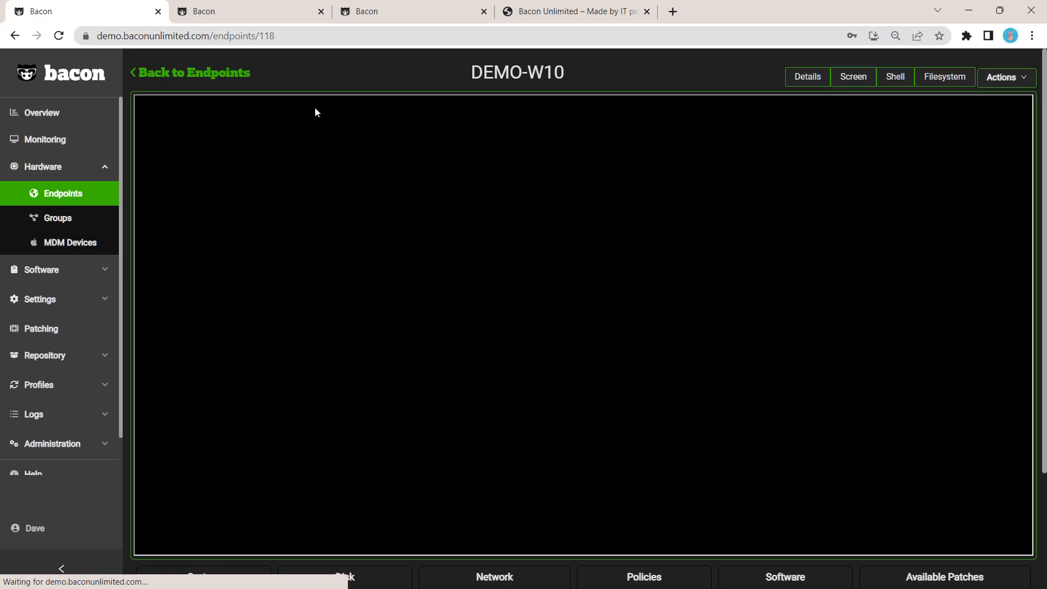
left_click(168, 107)
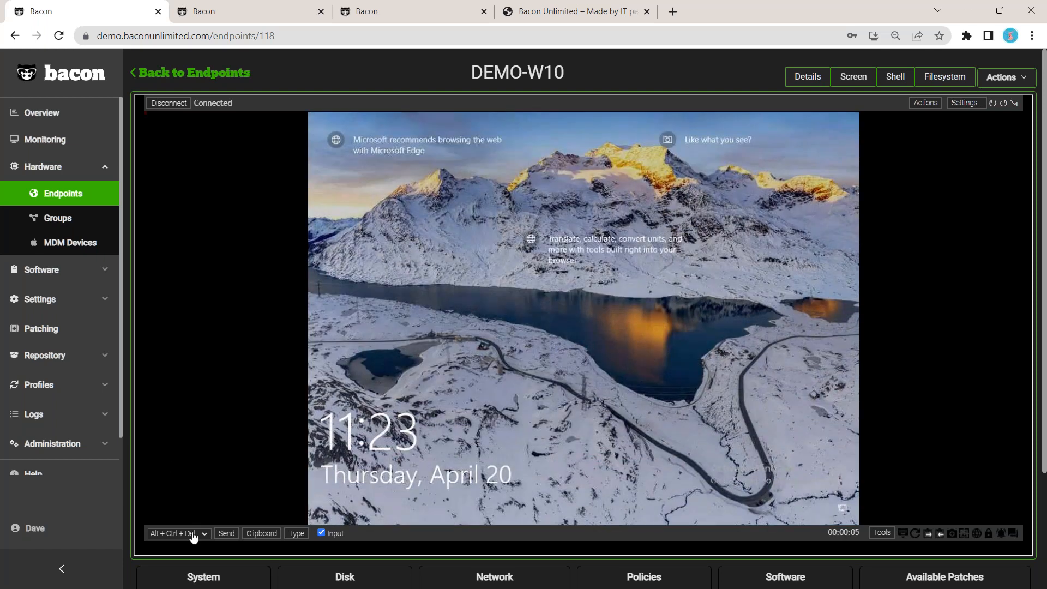
View the remote session's key combinations to send, then its clipboard and remote text entry dialogs, without sending anything.
left_click(192, 534)
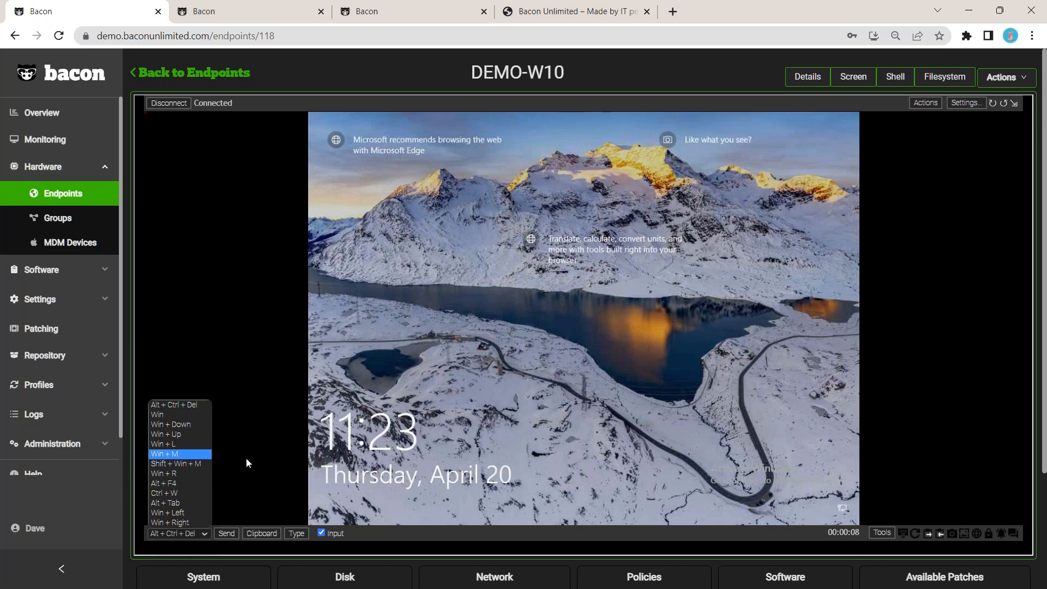
left_click(264, 493)
left_click(263, 534)
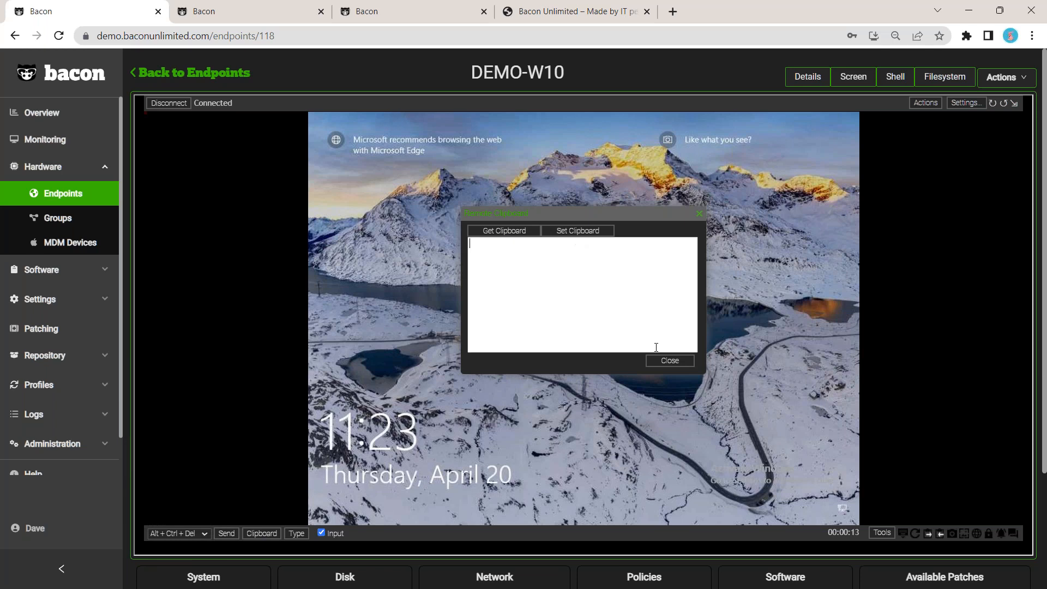
left_click(669, 360)
left_click(296, 534)
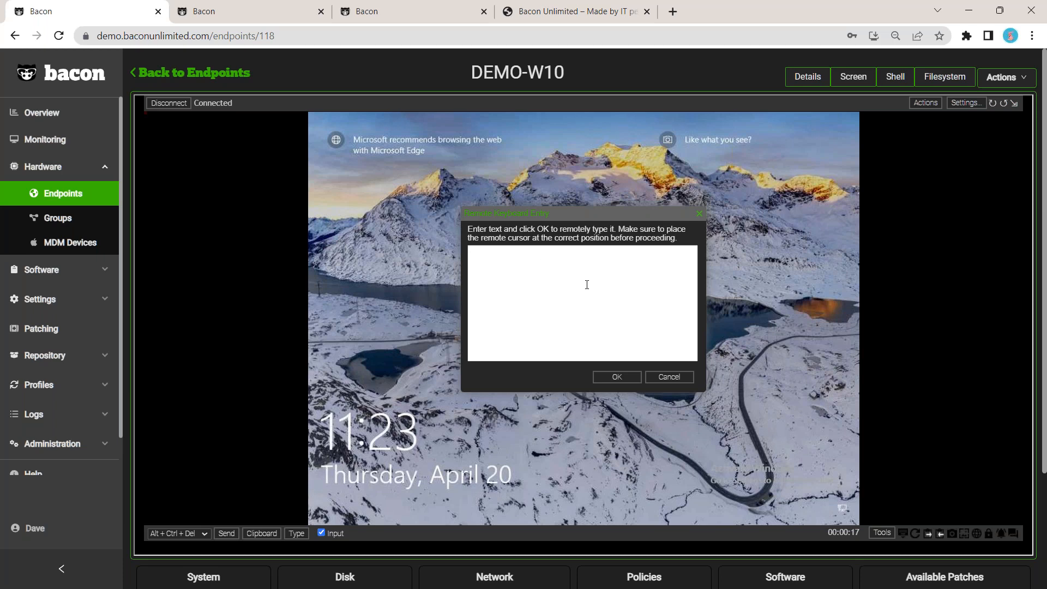
left_click(699, 215)
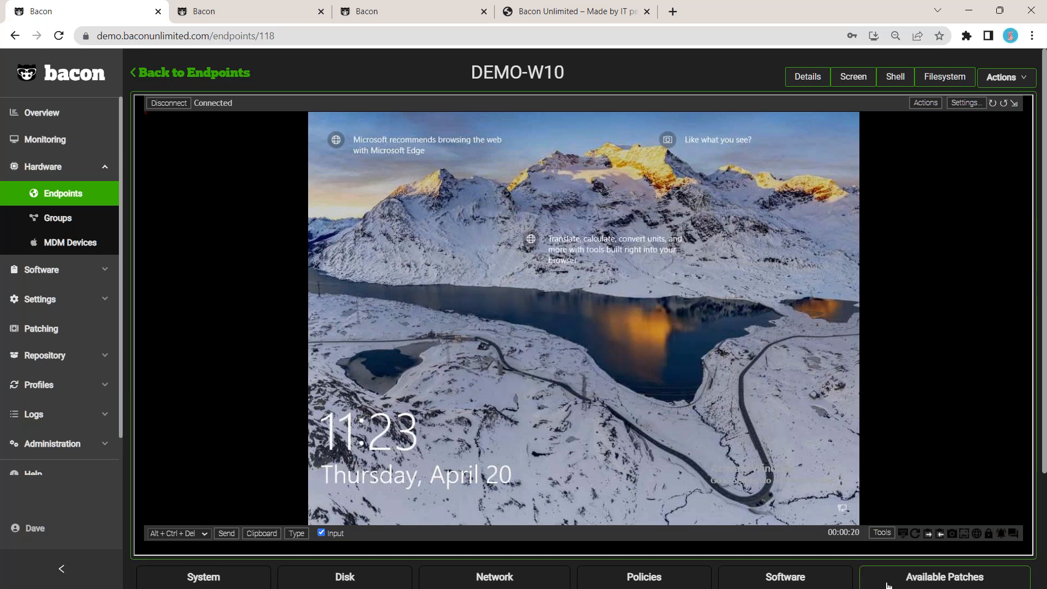
Show the remote session's tools and look through the processes running on DEMO-W10.
left_click(887, 534)
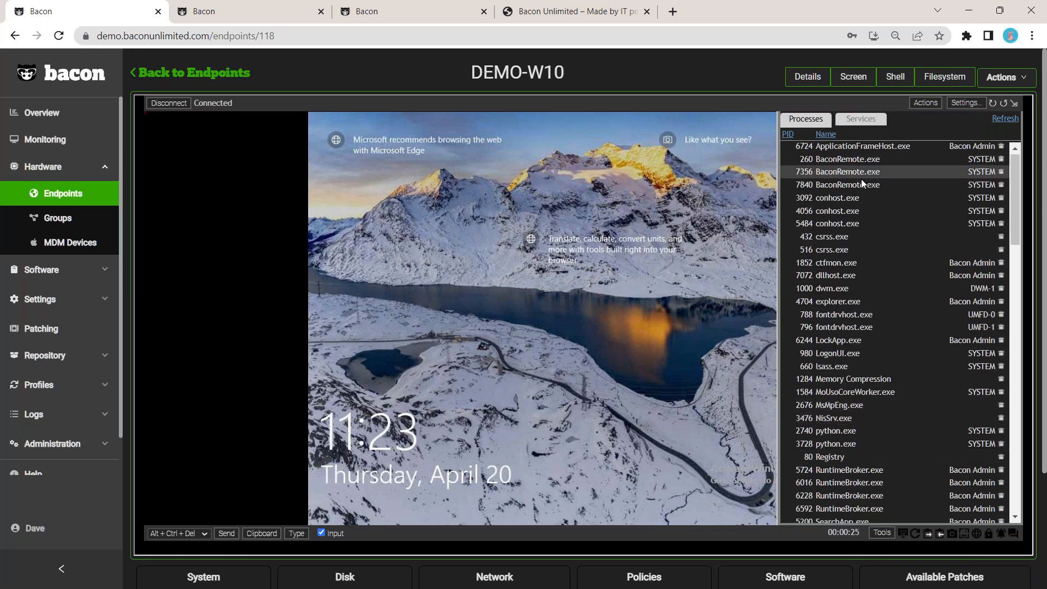
scroll(862, 179, "down", 2)
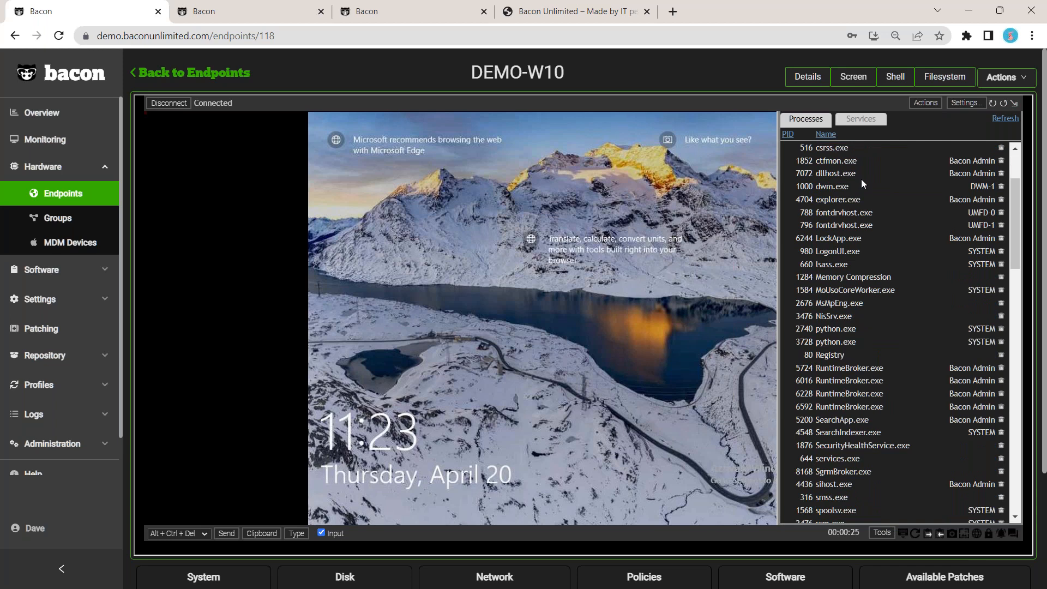
scroll(861, 179, "down", 2)
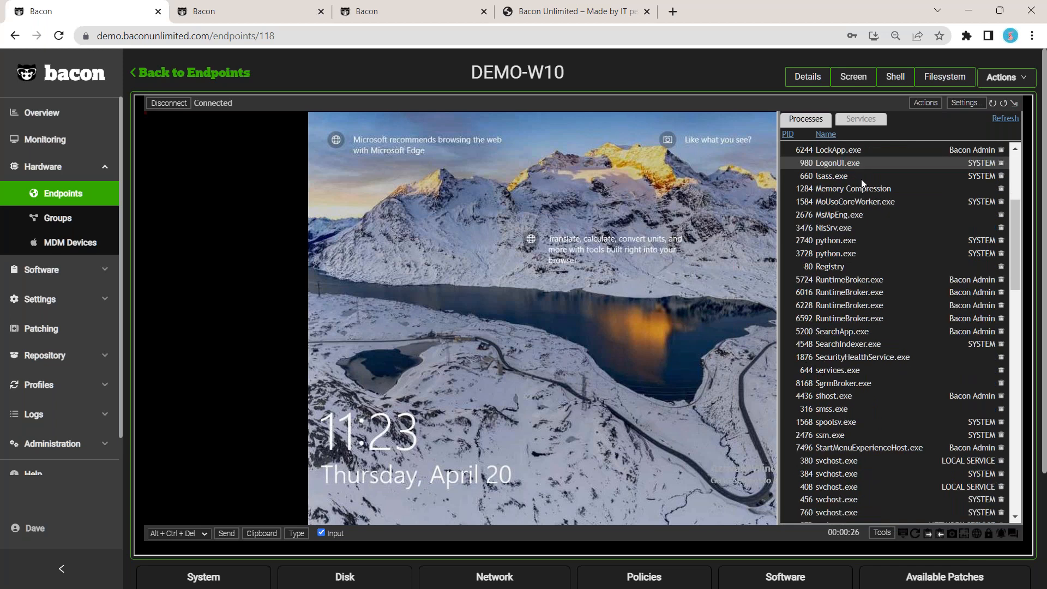
scroll(862, 178, "down", 1)
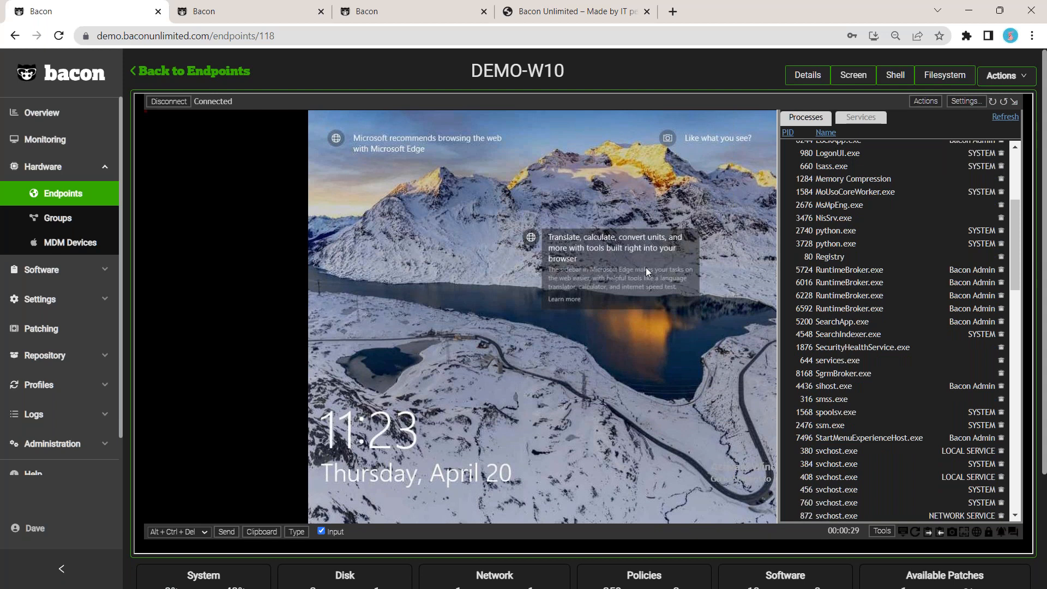
scroll(917, 261, "down", 3)
scroll(918, 261, "down", 1)
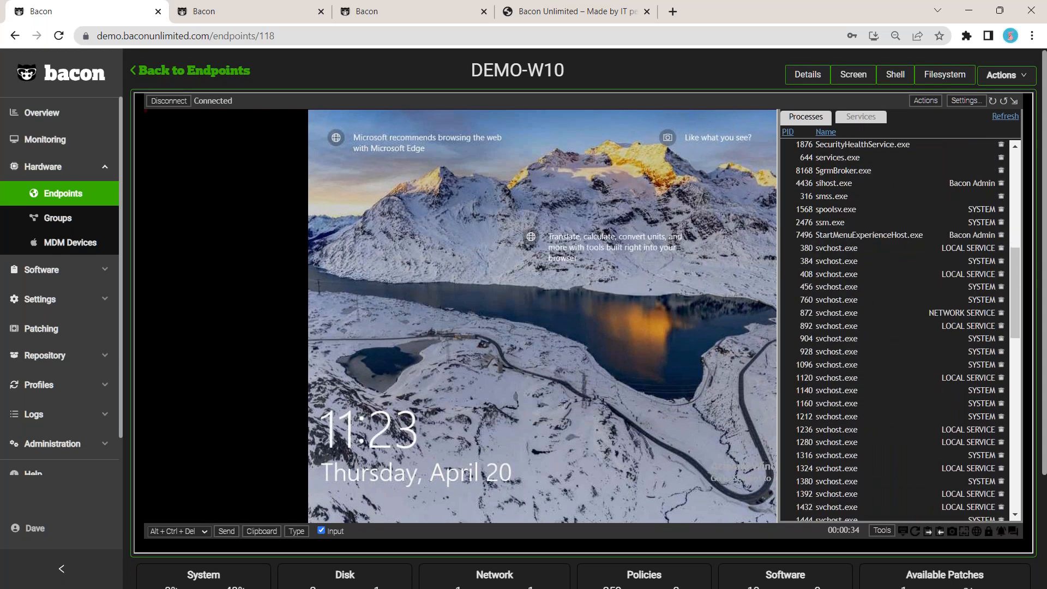
View the details of the AppX Deployment Service among the remote session's services, then hide the session tools.
left_click(860, 116)
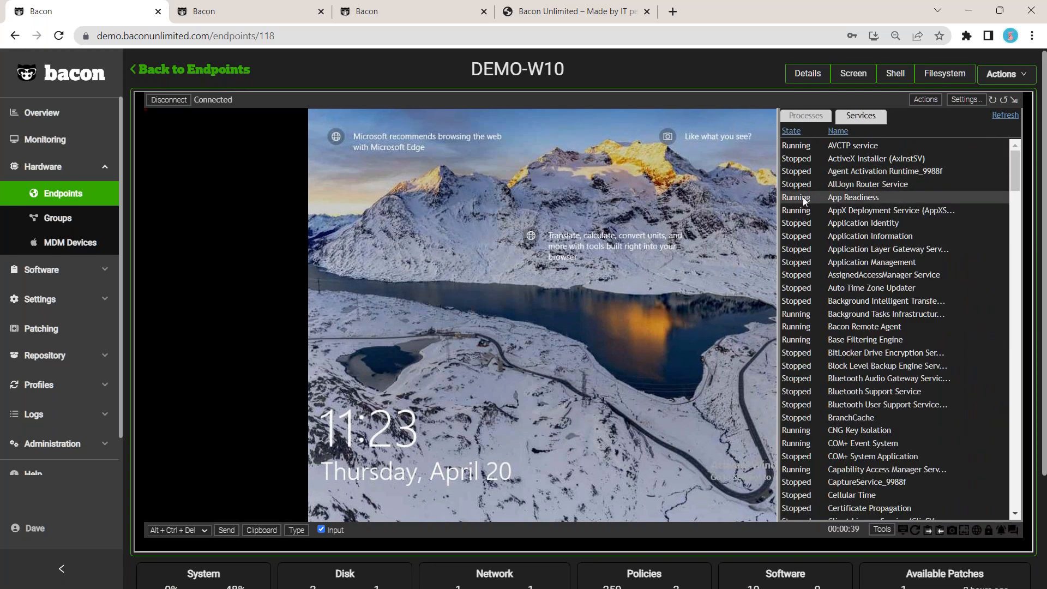
double_click(803, 212)
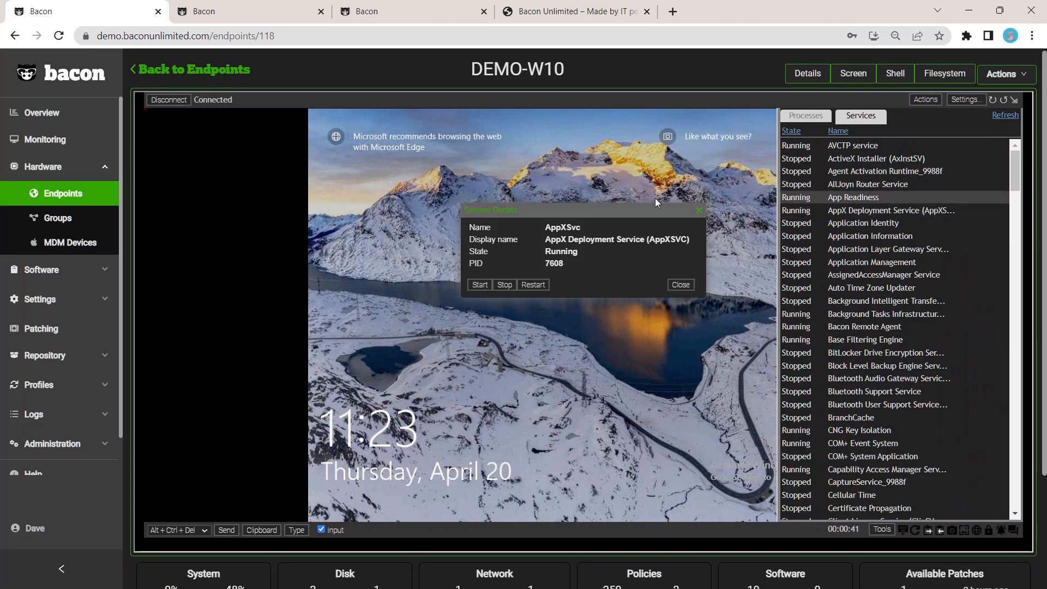
left_click(682, 285)
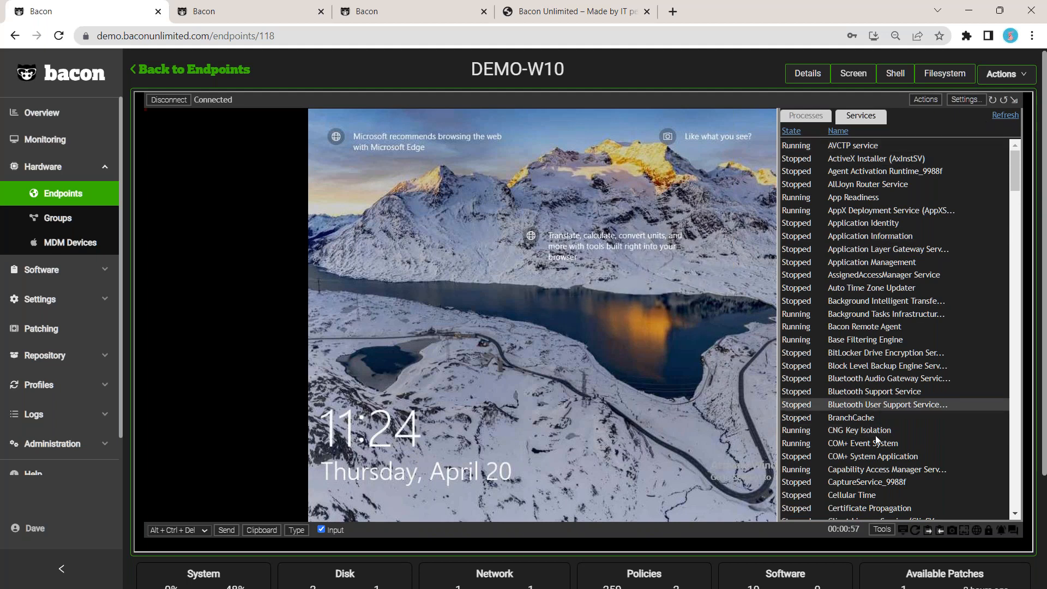
left_click(912, 527)
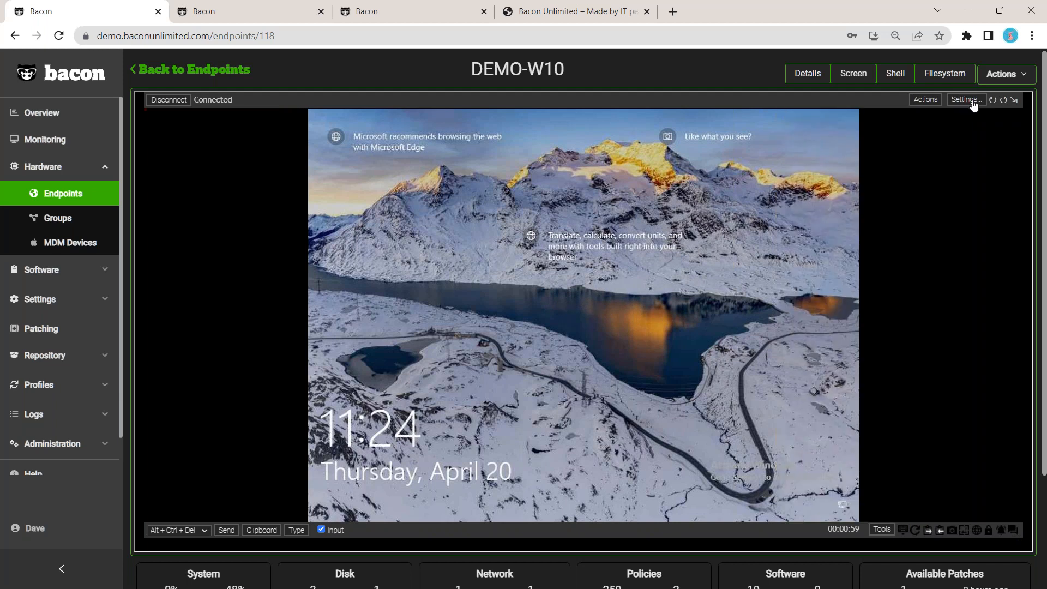
Review the remote desktop settings and the available quality levels, leaving them without changes.
left_click(966, 100)
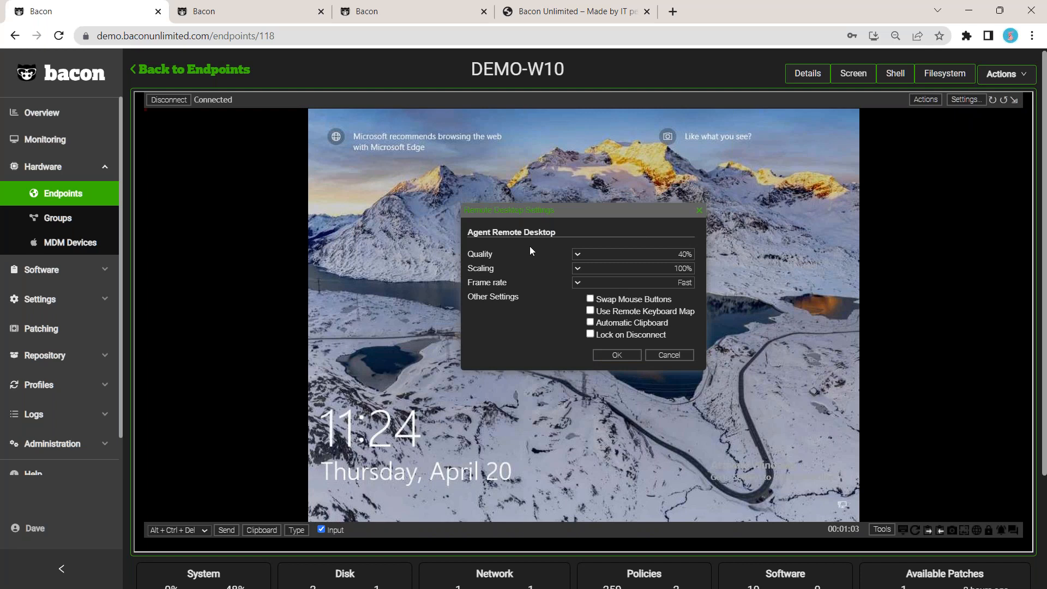
left_click(625, 255)
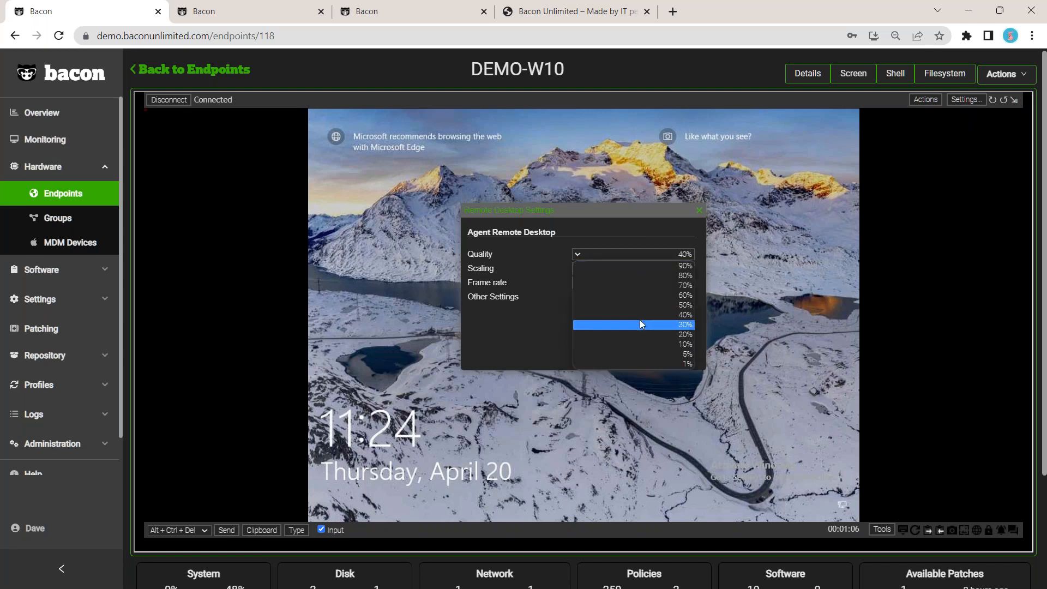
left_click(526, 352)
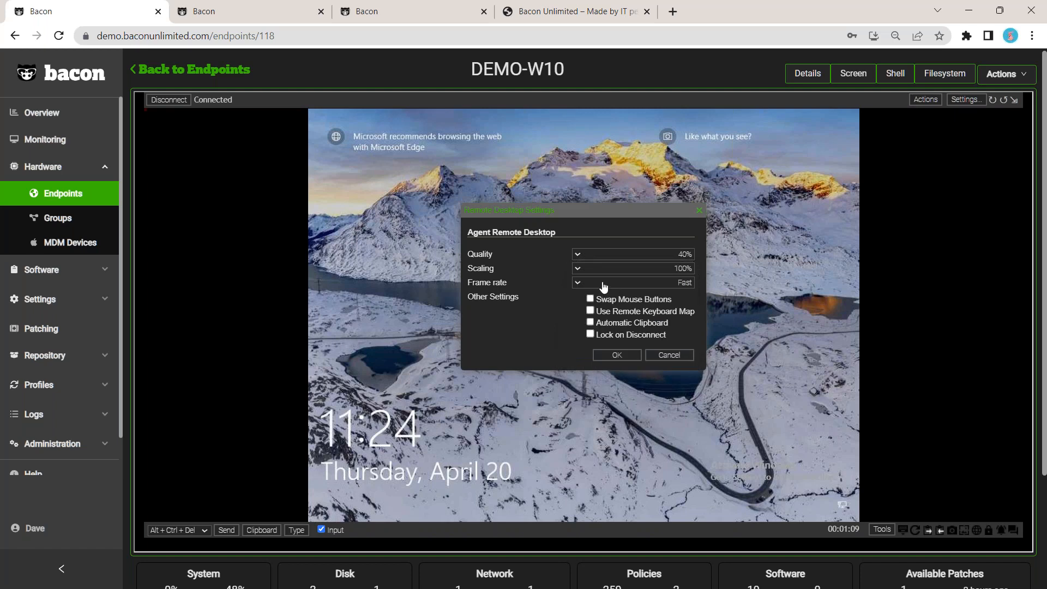
left_click(669, 355)
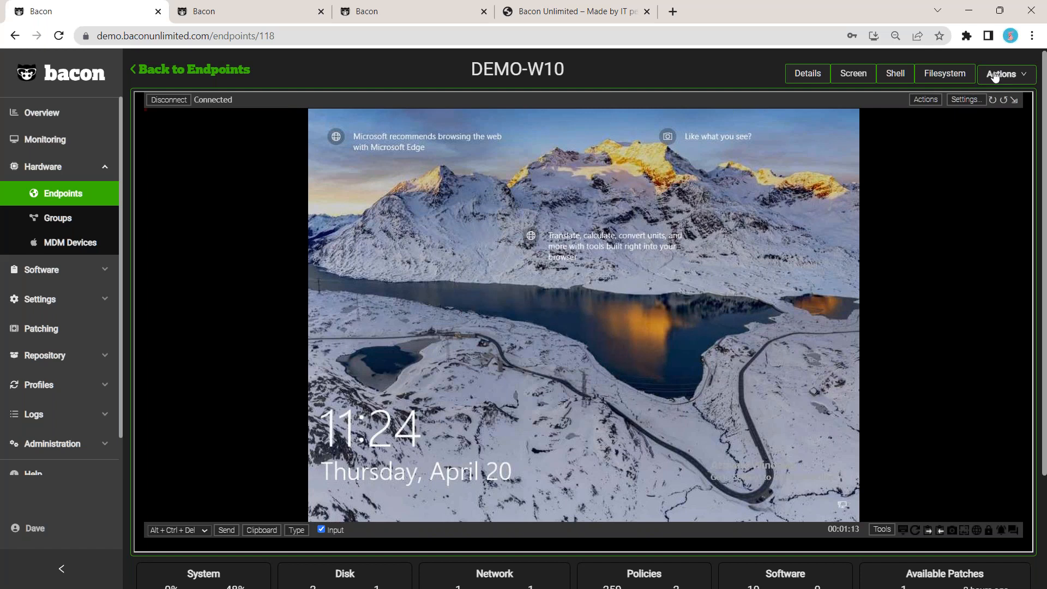
Rotate the remote desktop view counterclockwise through a full turn back to its upright orientation.
left_click(1004, 100)
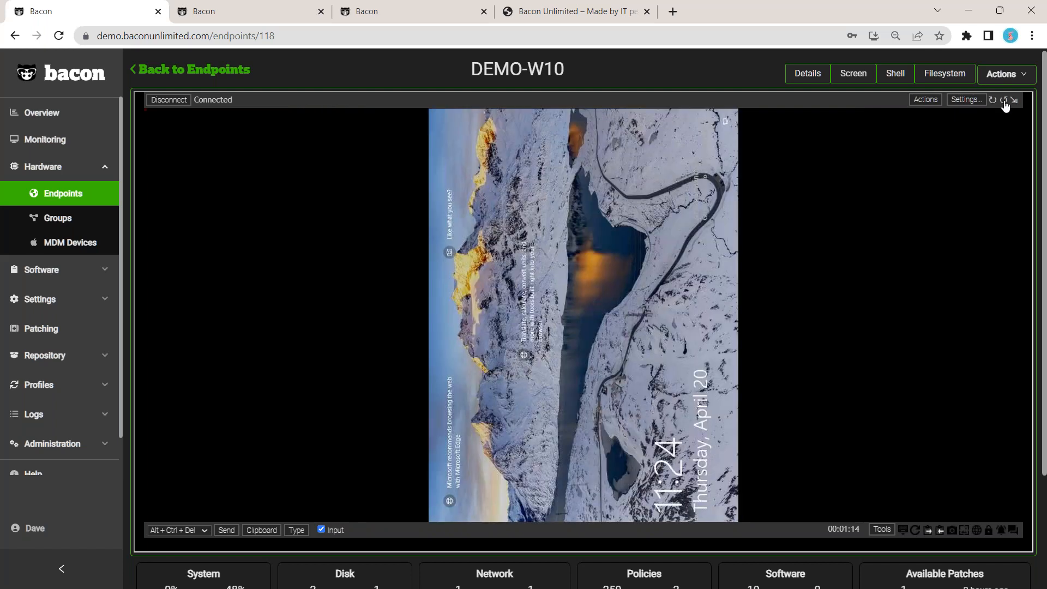
left_click(1005, 104)
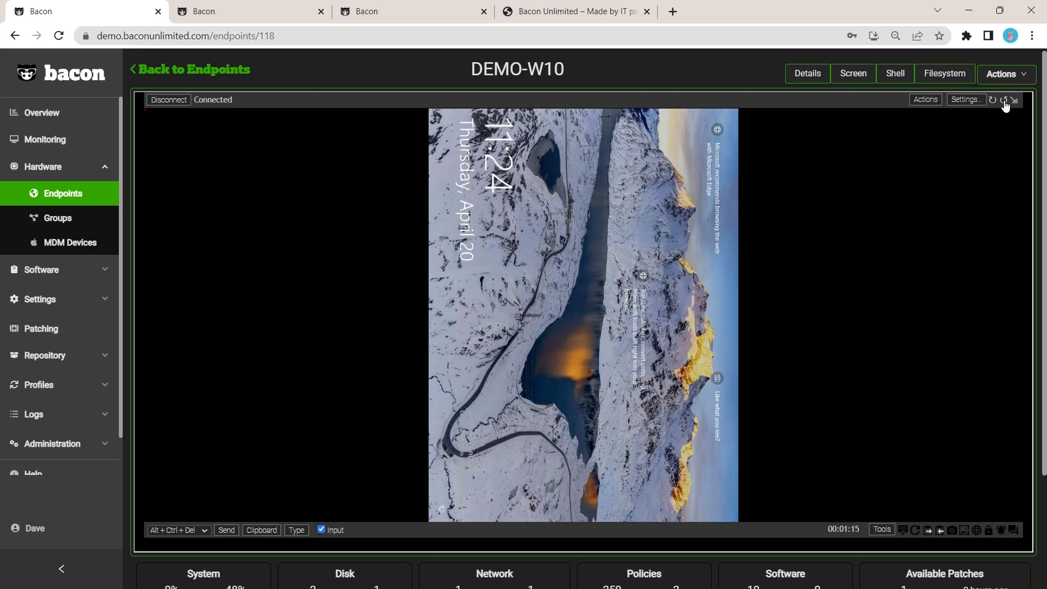
left_click(1005, 102)
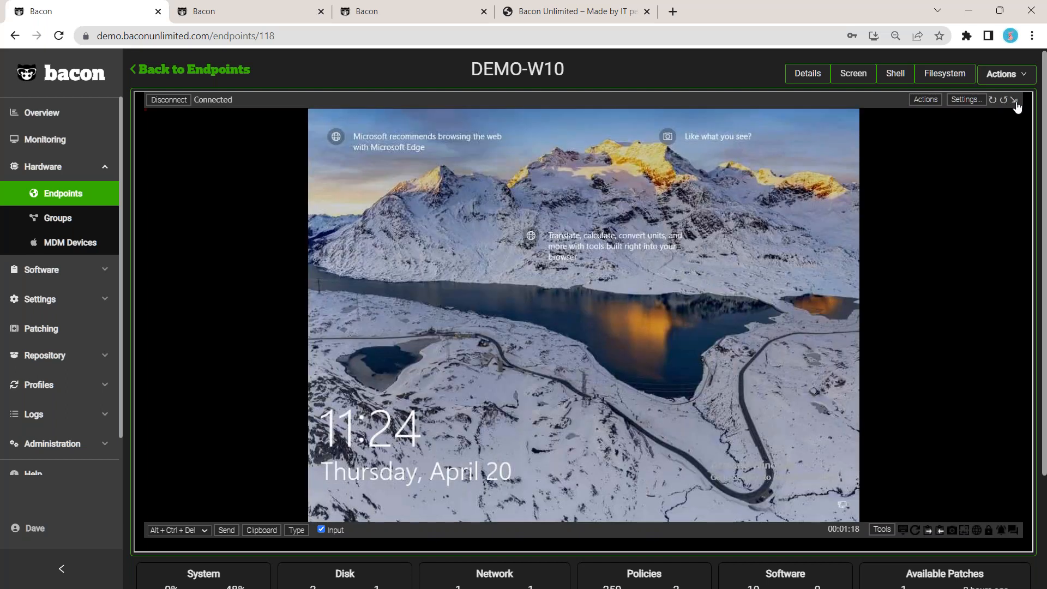
left_click(1016, 103)
Connect to DEMO-W10's remote shell and run whoami.
left_click(895, 73)
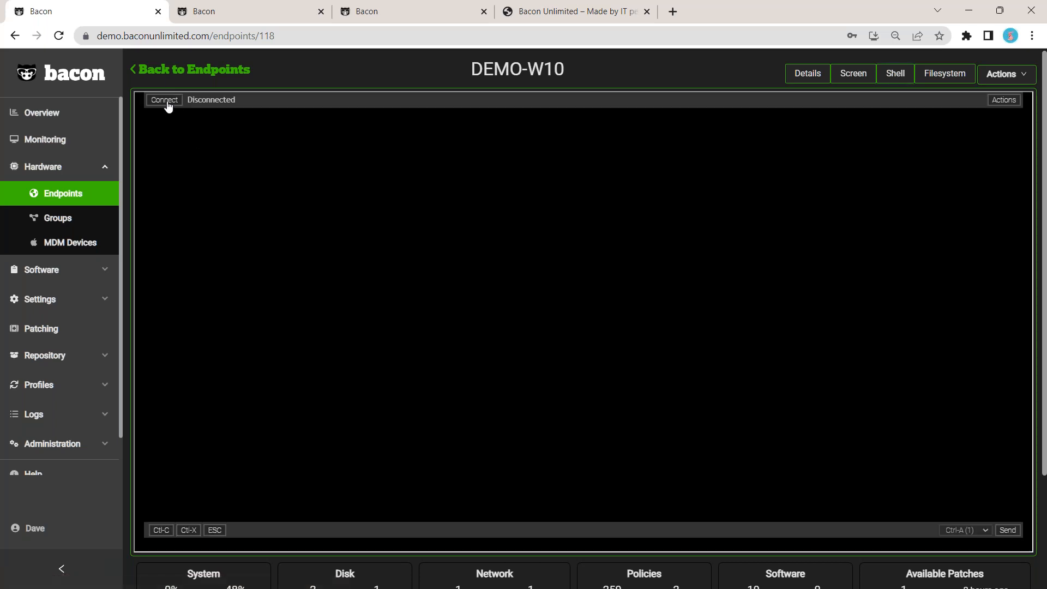
left_click(165, 100)
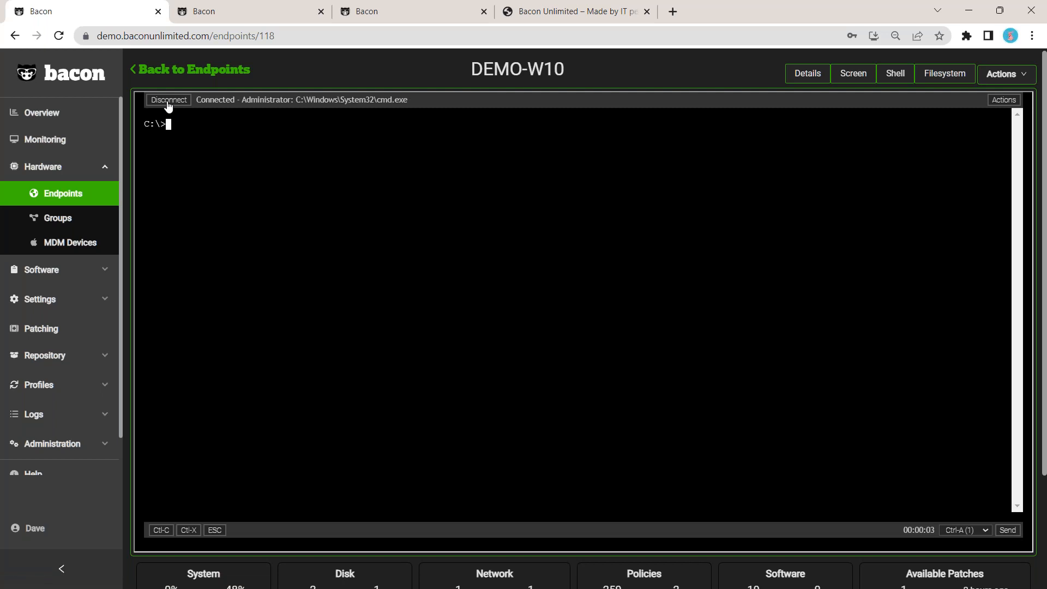
type("whoami")
key("Return")
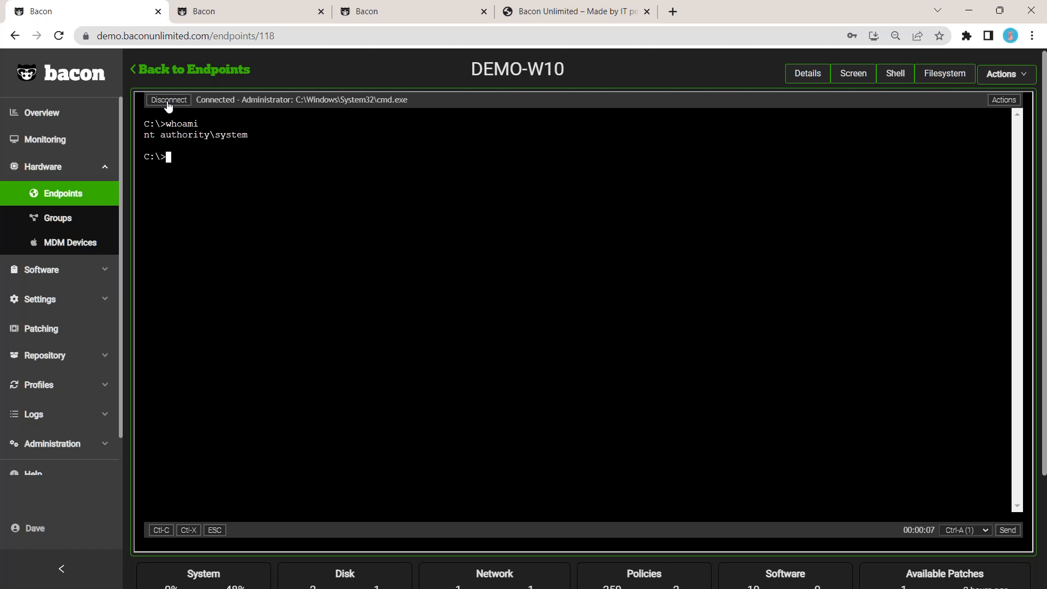
Start powershell.exe in the remote shell, store Get-Date in the variable $date, and output $date.
type("powershell.exe")
key("Return")
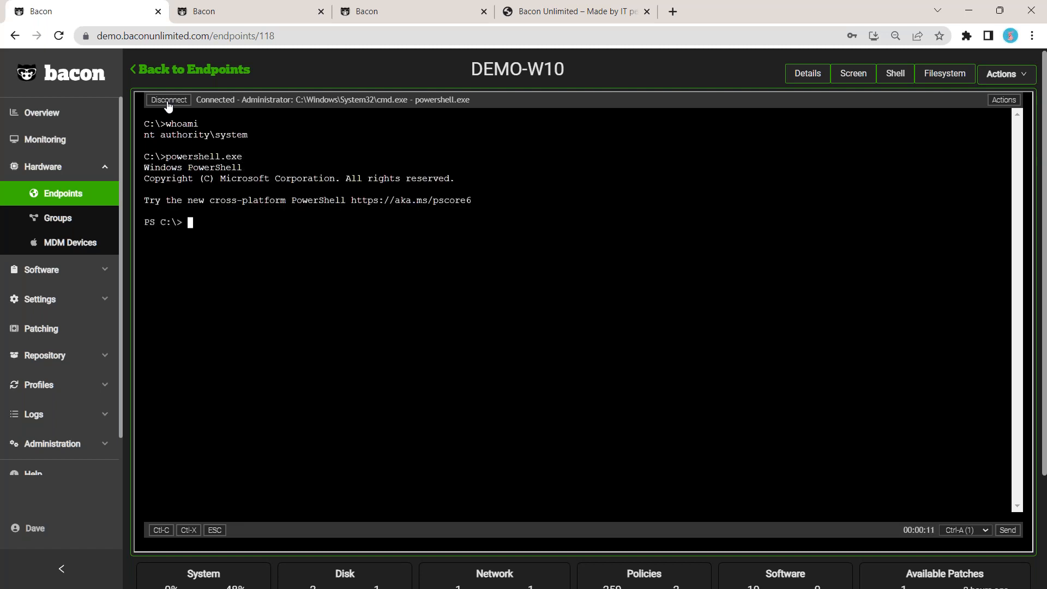
type("$date = Get-Date")
key("Return")
type("$date")
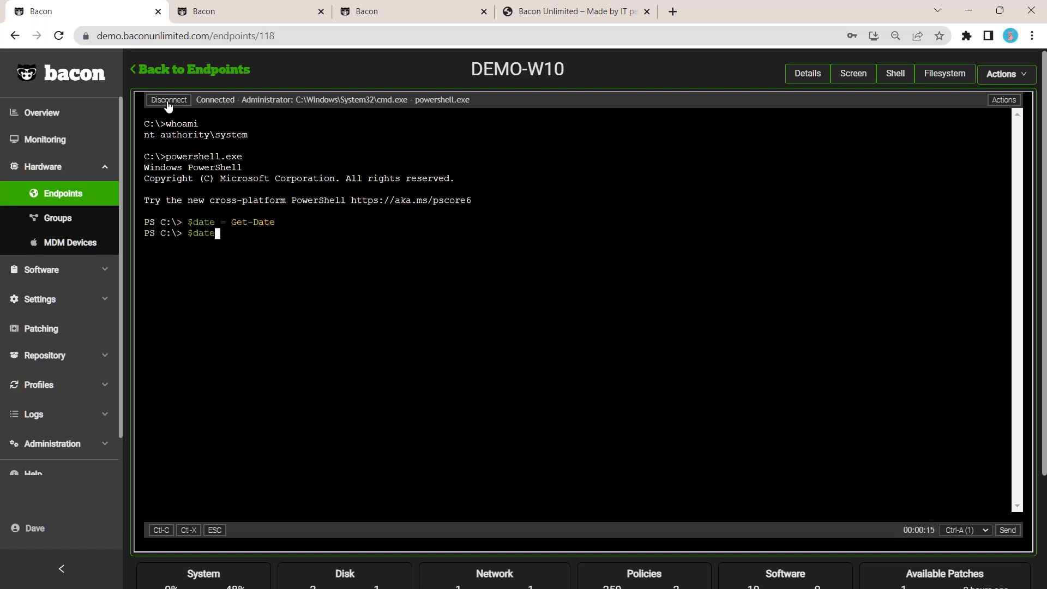
key("Return")
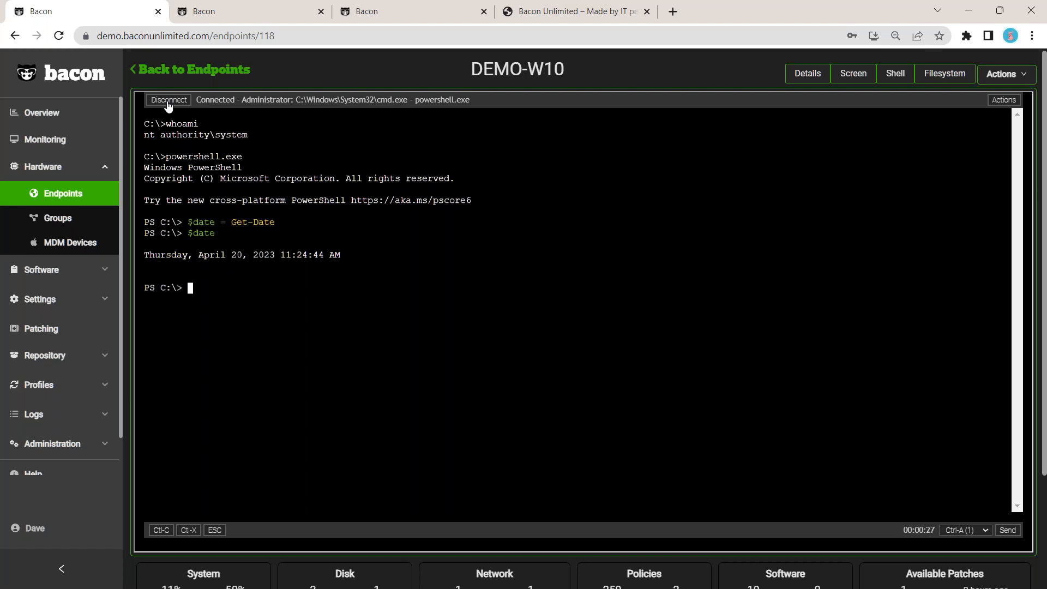
Connect to the endpoint's filesystem, download Firefox_install.log from C:\temp, and return to the remote shell.
left_click(953, 73)
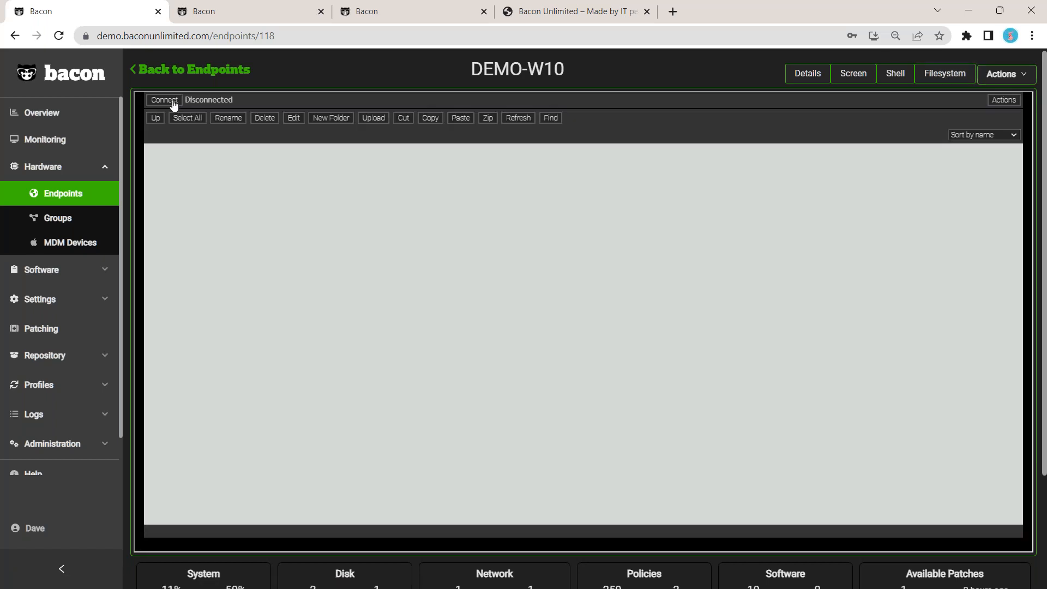
left_click(164, 100)
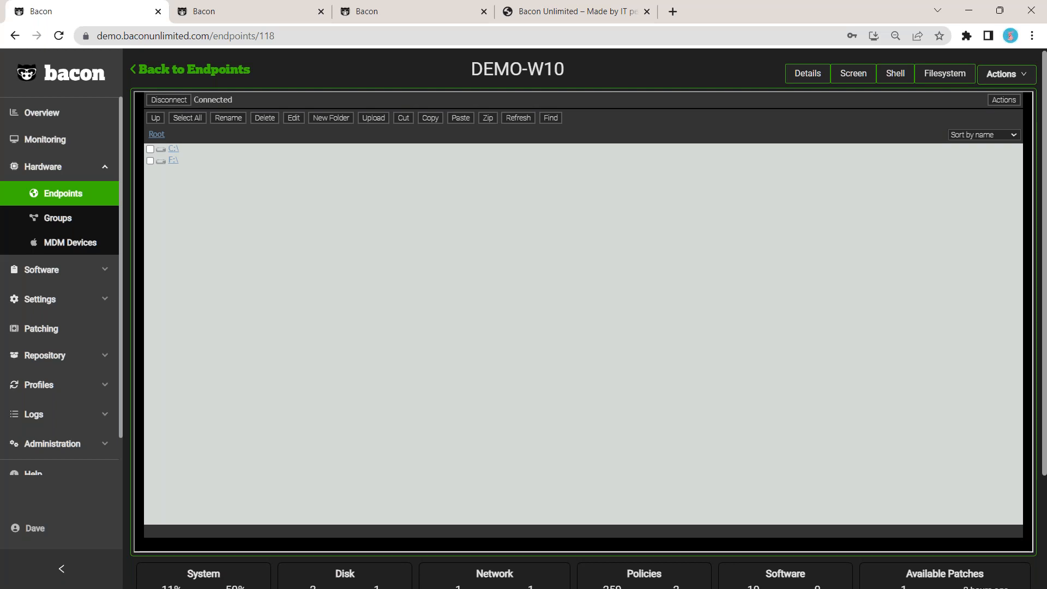
left_click(173, 149)
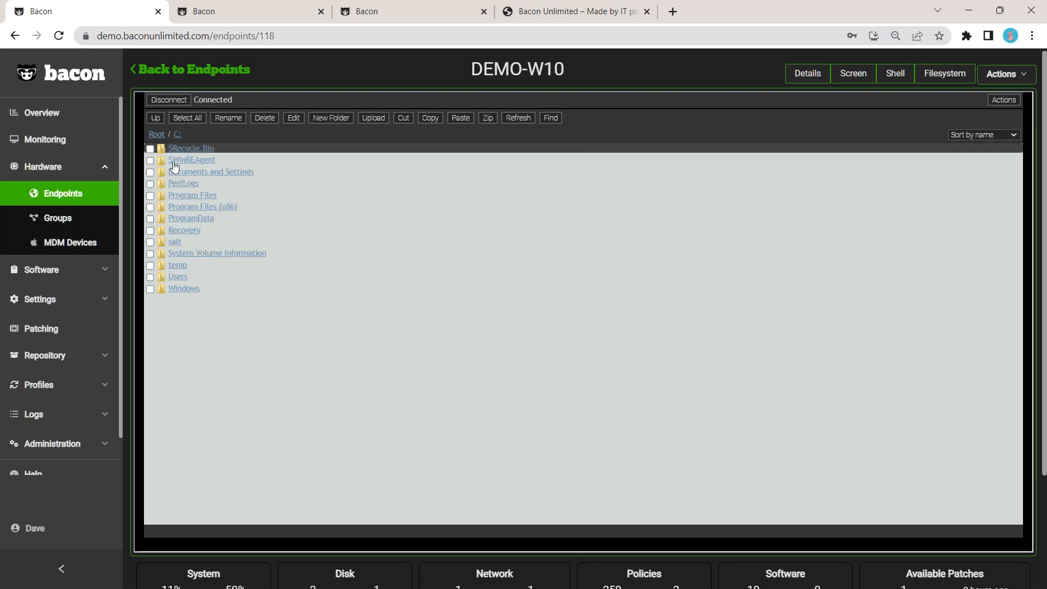
left_click(178, 266)
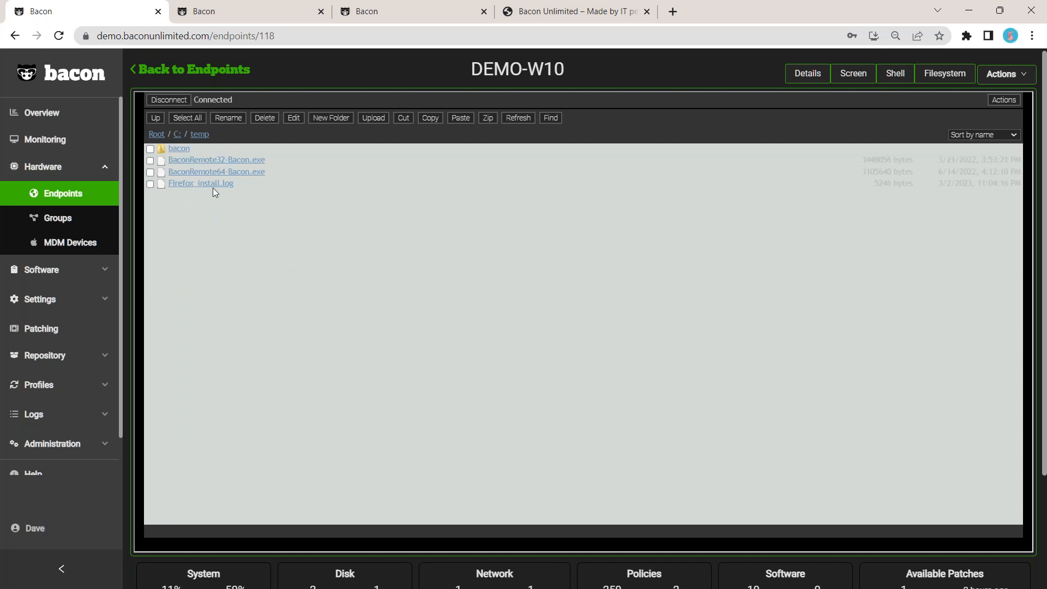
left_click(214, 186)
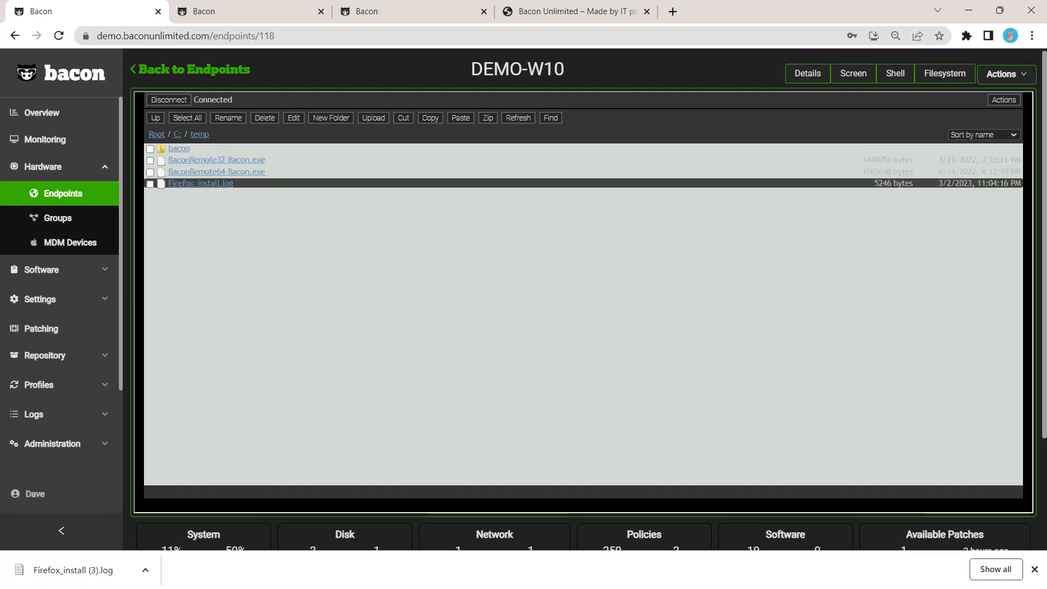
left_click(899, 78)
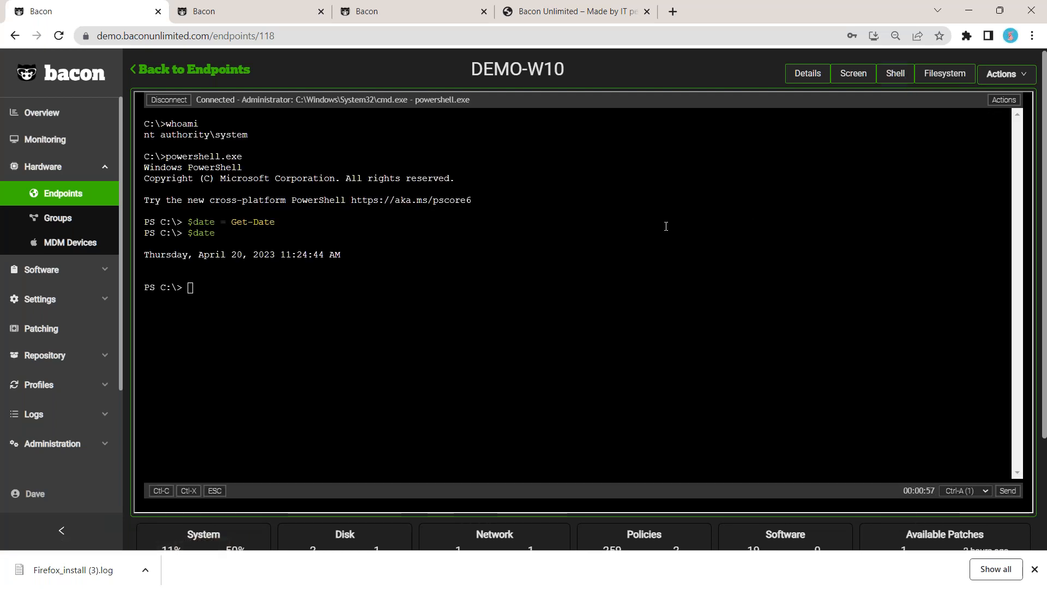
Open the East Coast Factory Network group from the hardware groups and examine its filter and member endpoints.
left_click(89, 226)
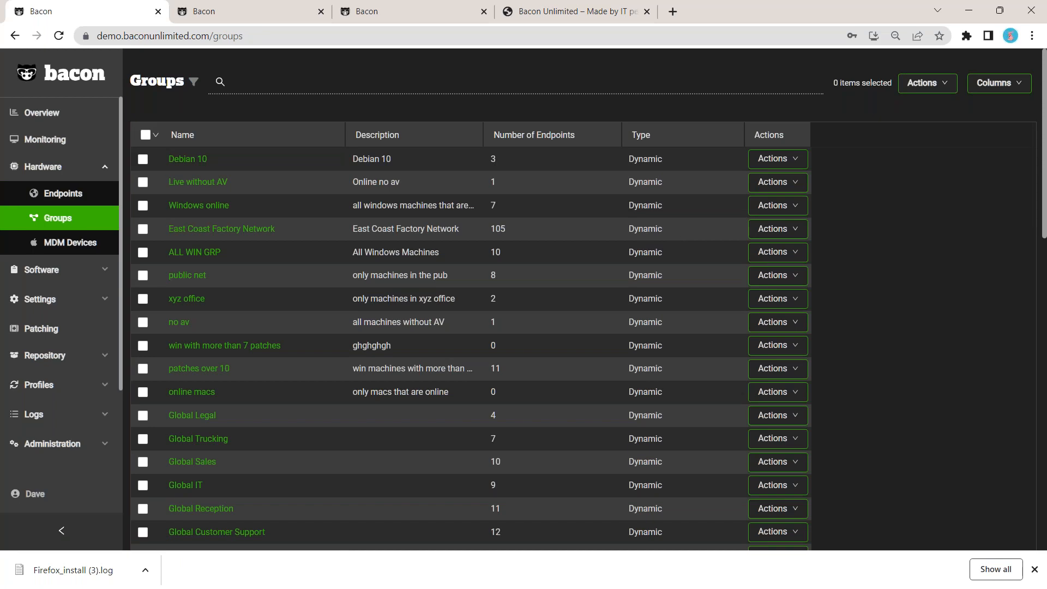
left_click(212, 234)
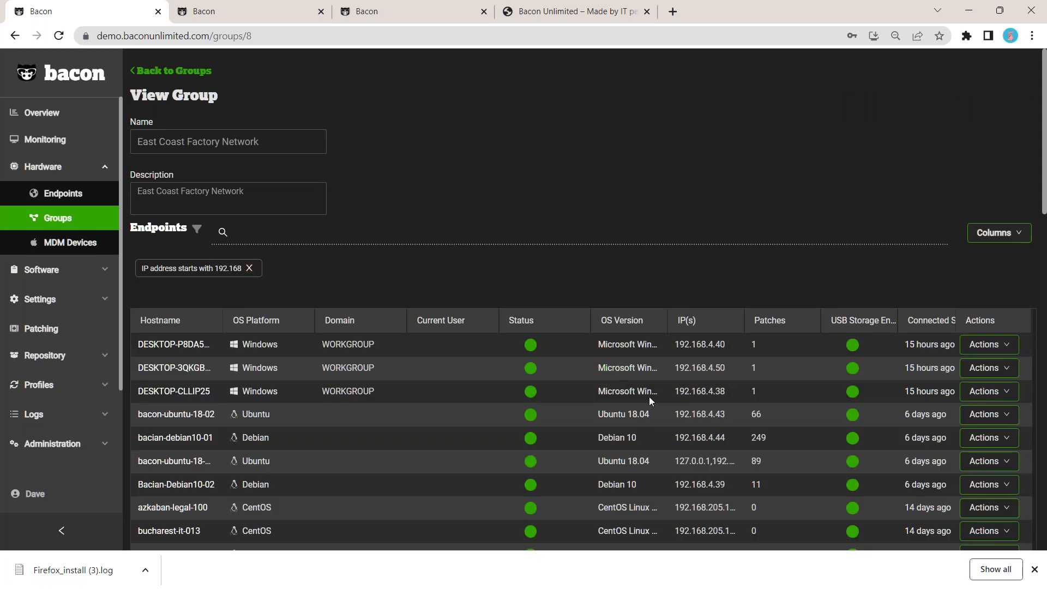
scroll(650, 401, "down", 1)
scroll(648, 398, "down", 3)
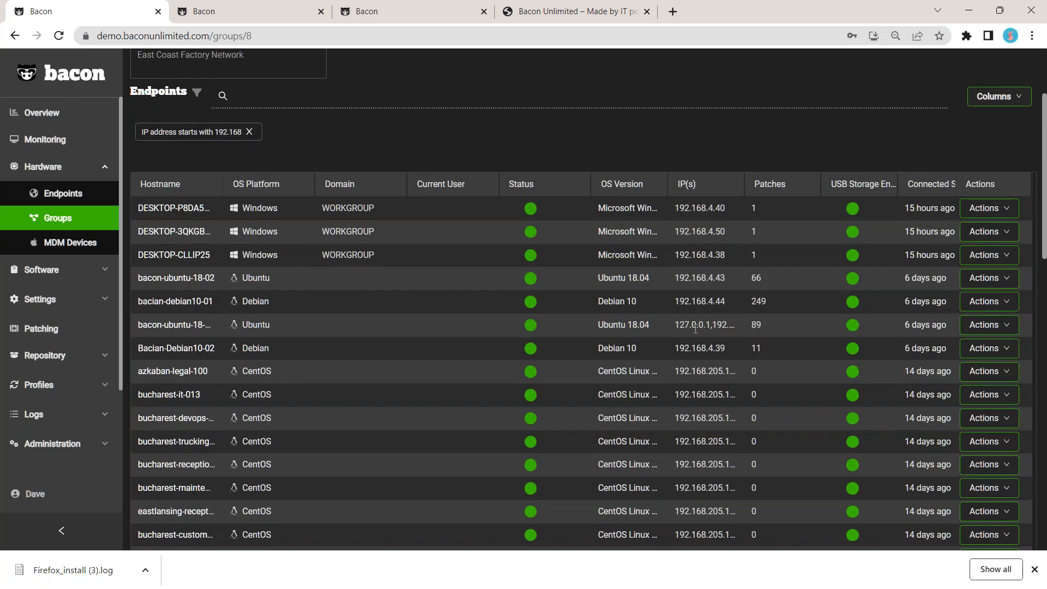
Open the installed software inventory and browse the listed packages, versions and platforms.
double_click(707, 325)
left_click(467, 141)
scroll(466, 141, "up", 3)
left_click(71, 270)
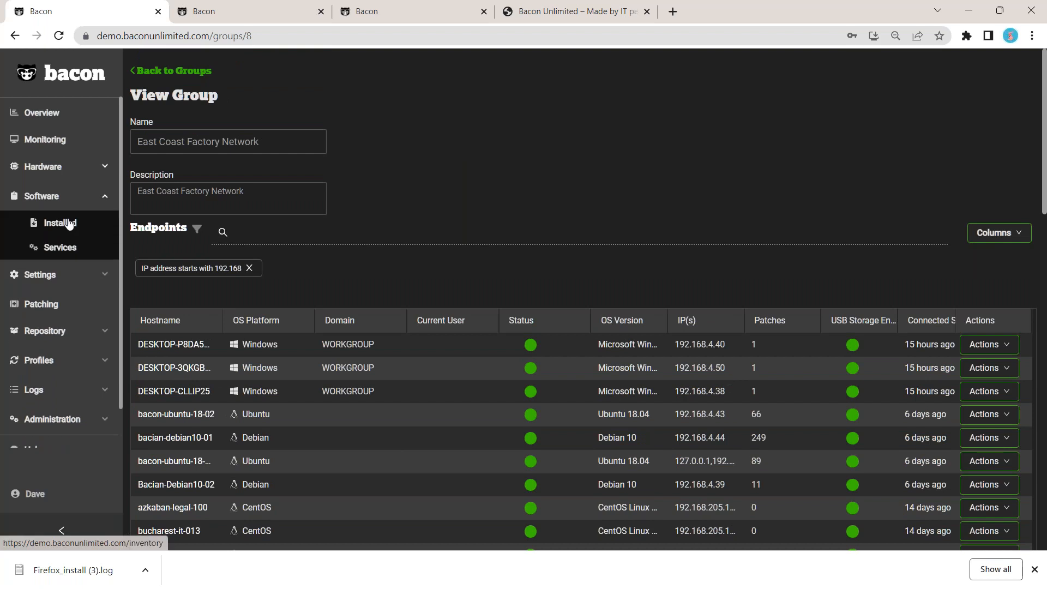
left_click(82, 224)
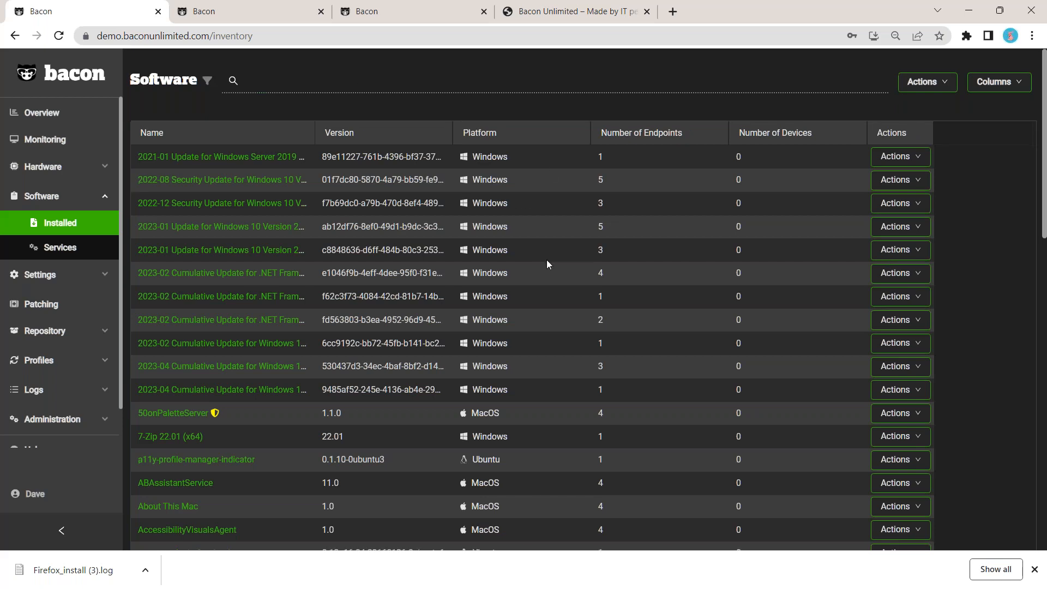
scroll(546, 259, "down", 2)
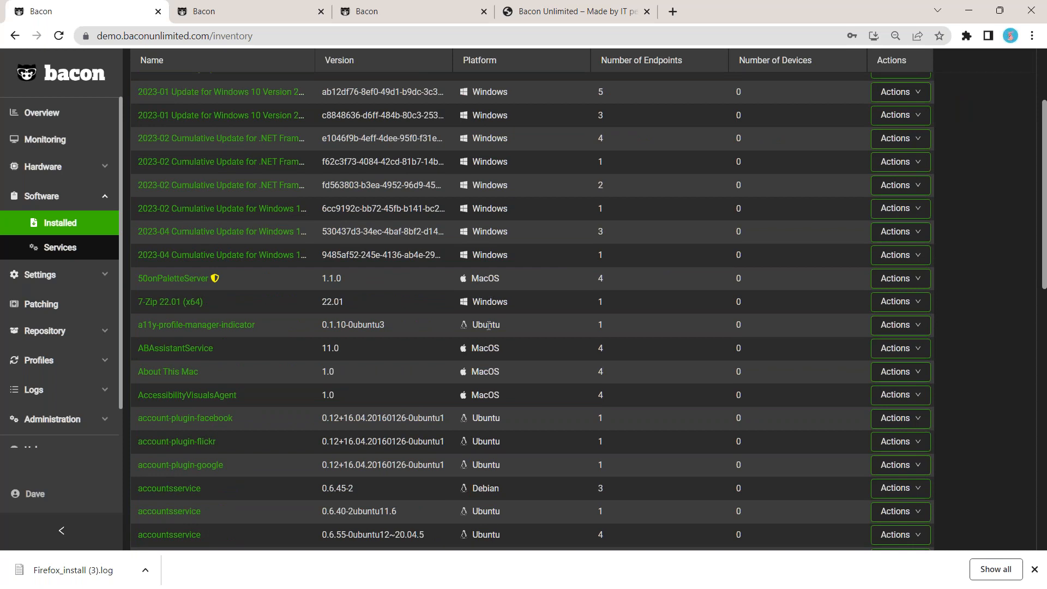
scroll(482, 374, "down", 2)
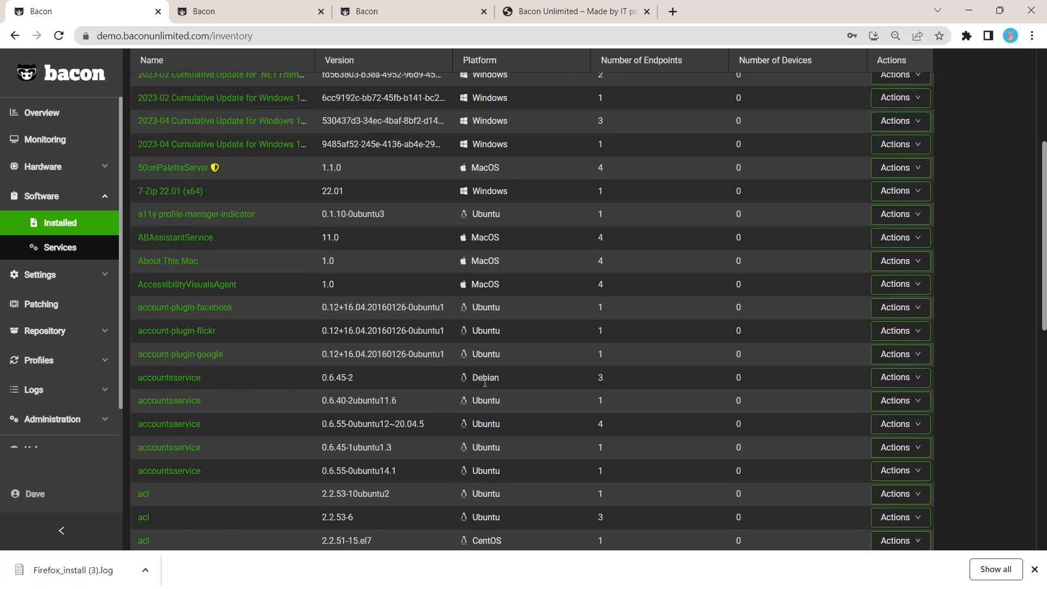
scroll(493, 367, "up", 4)
Sort the software inventory by platform in descending order and examine the attributes available for filtering.
left_click(497, 139)
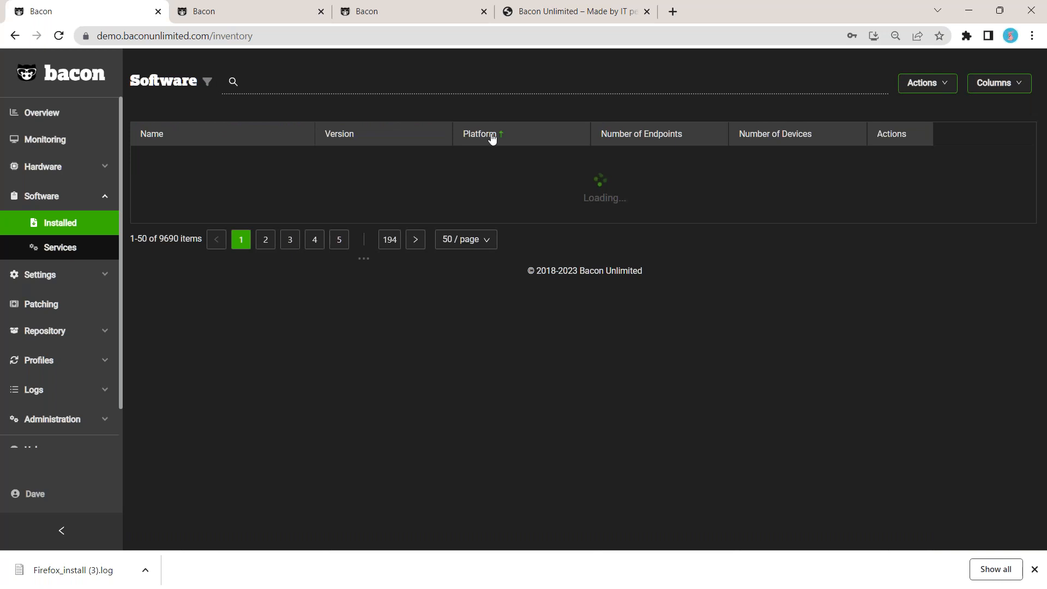
left_click(496, 139)
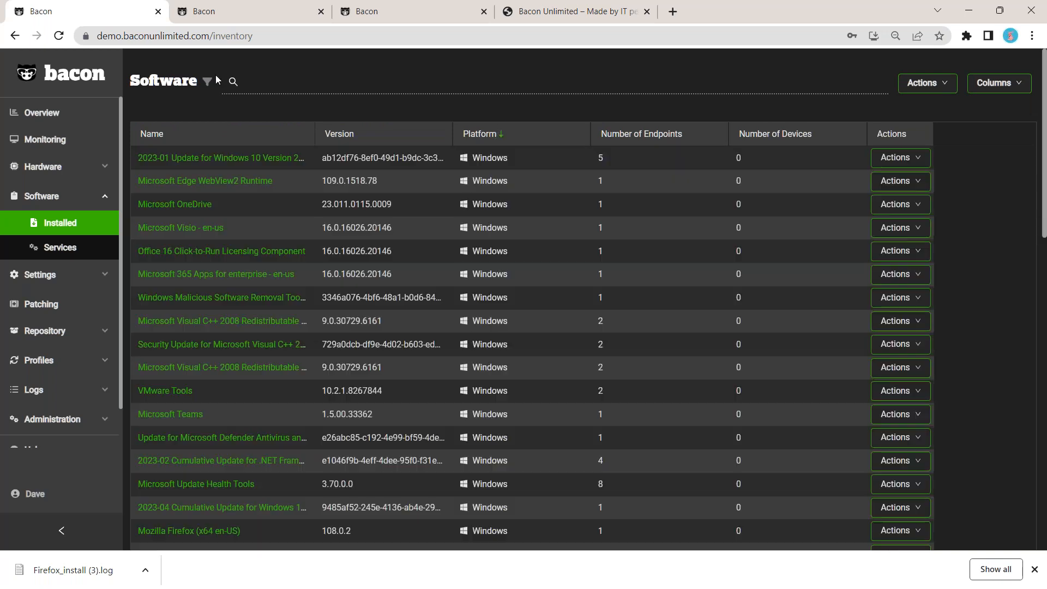
left_click(206, 84)
left_click(202, 122)
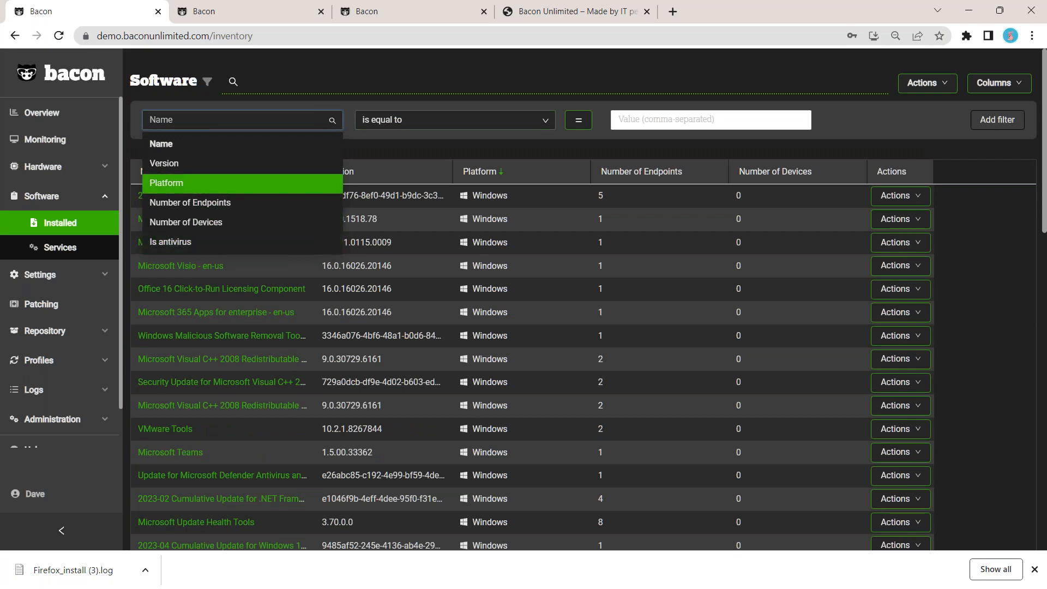
Open the Debian accounts-daemon service from the services list and examine the actions available for its endpoints.
left_click(60, 248)
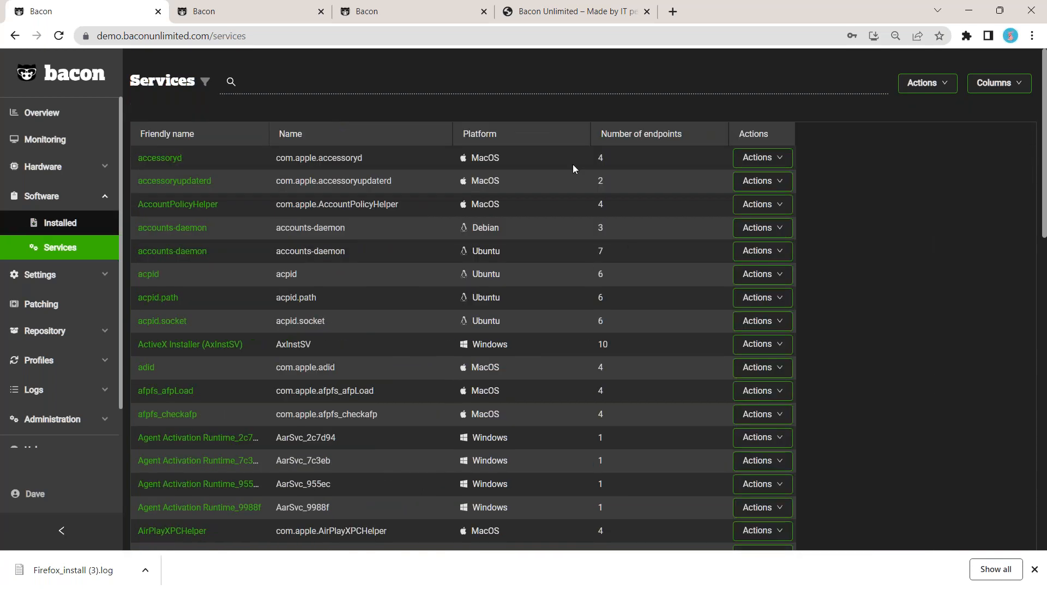
left_click(781, 229)
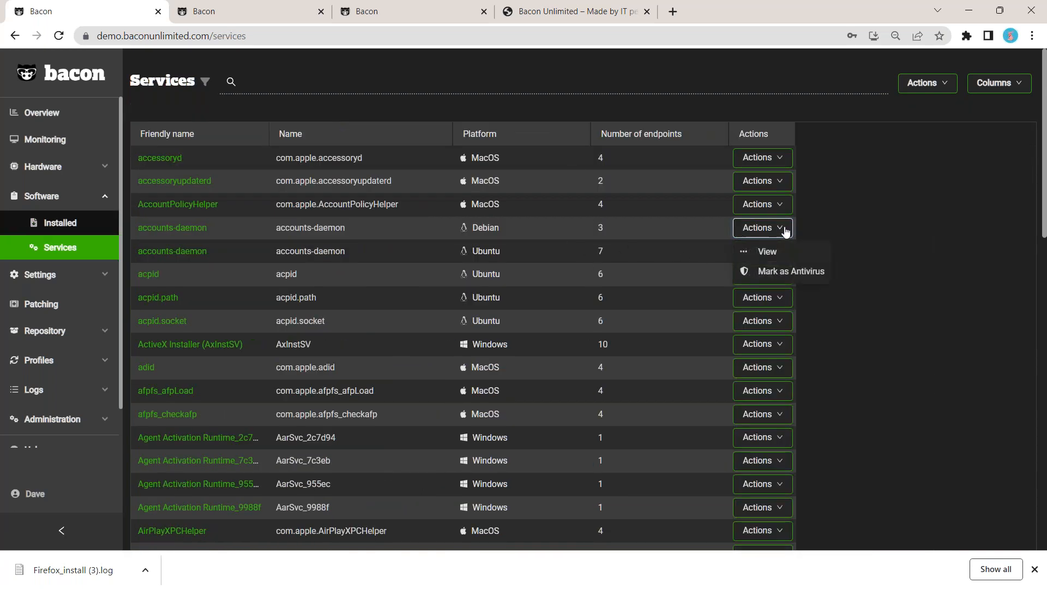
left_click(186, 234)
left_click(665, 352)
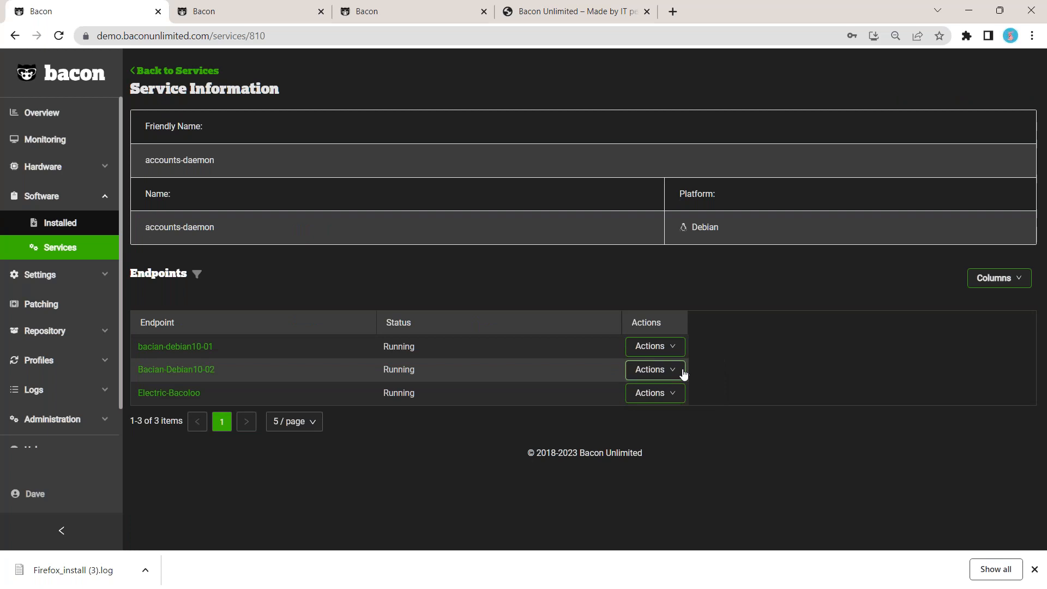
left_click(675, 373)
left_click(780, 378)
Open the patching list and add the filter Platform is equal to Windows.
left_click(57, 306)
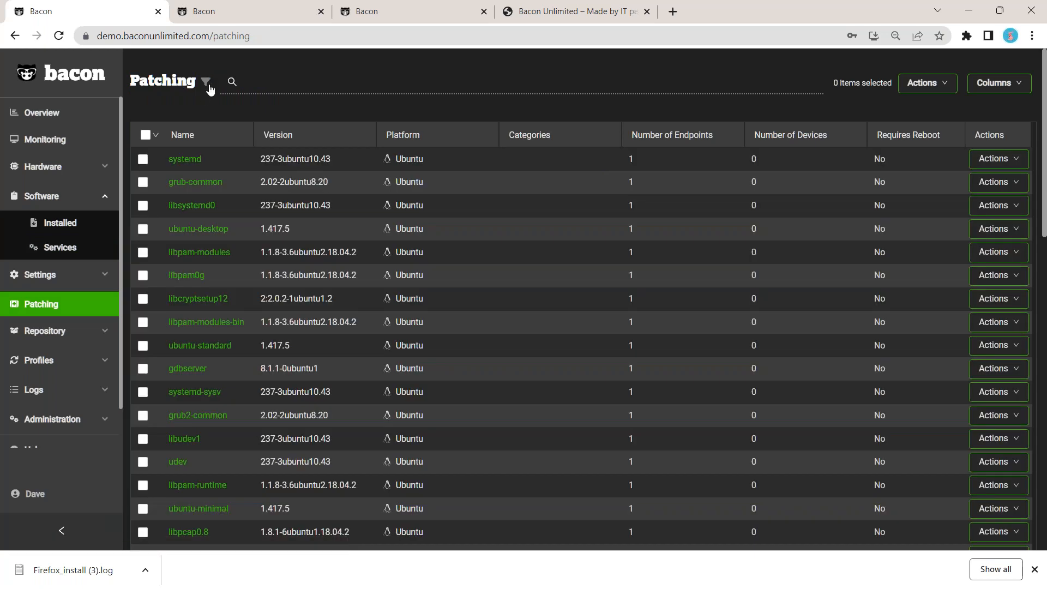
left_click(206, 82)
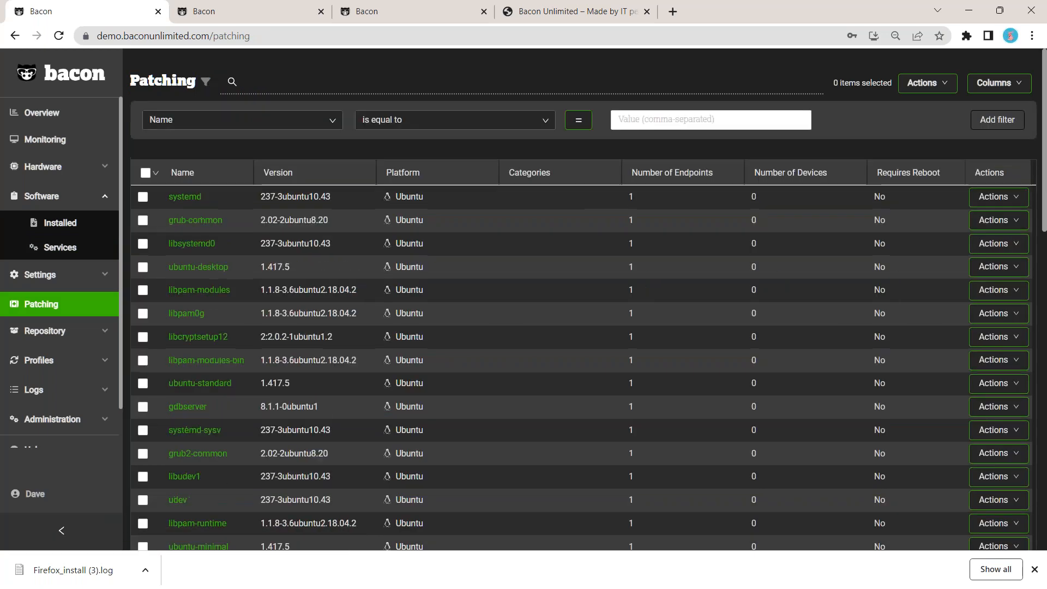
left_click(691, 122)
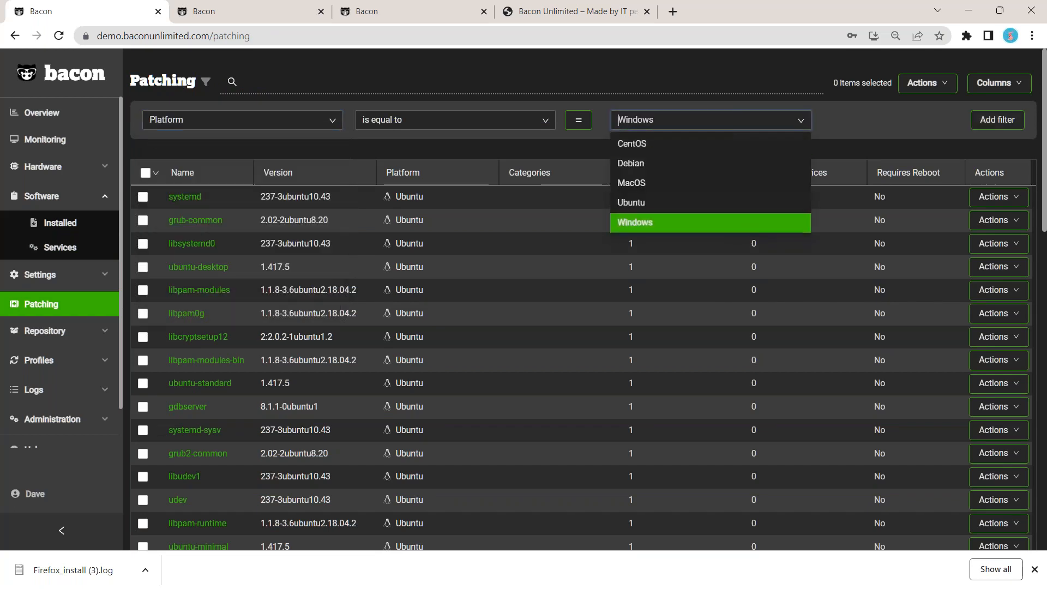
left_click(630, 218)
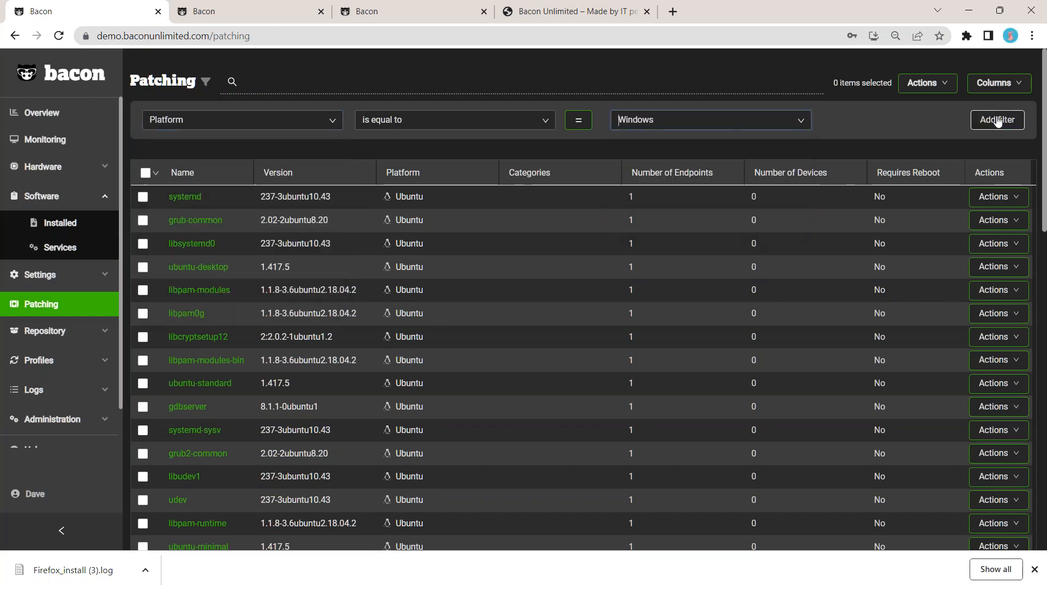
left_click(997, 120)
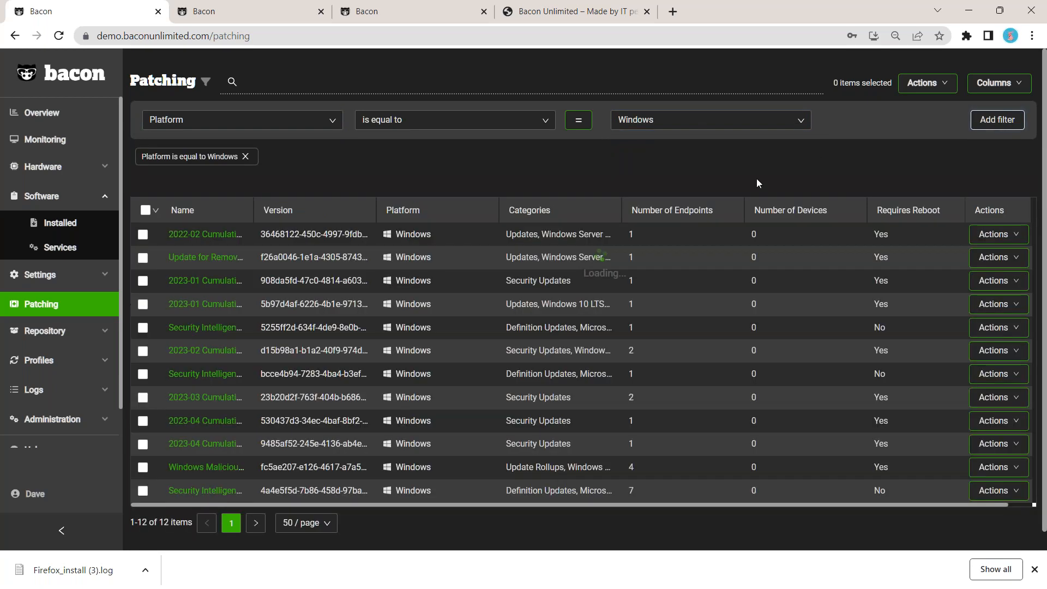
View the details of the 2022-02 Cumulative Update Preview patch for Windows Server 2019 and return to the patching list.
left_click(218, 240)
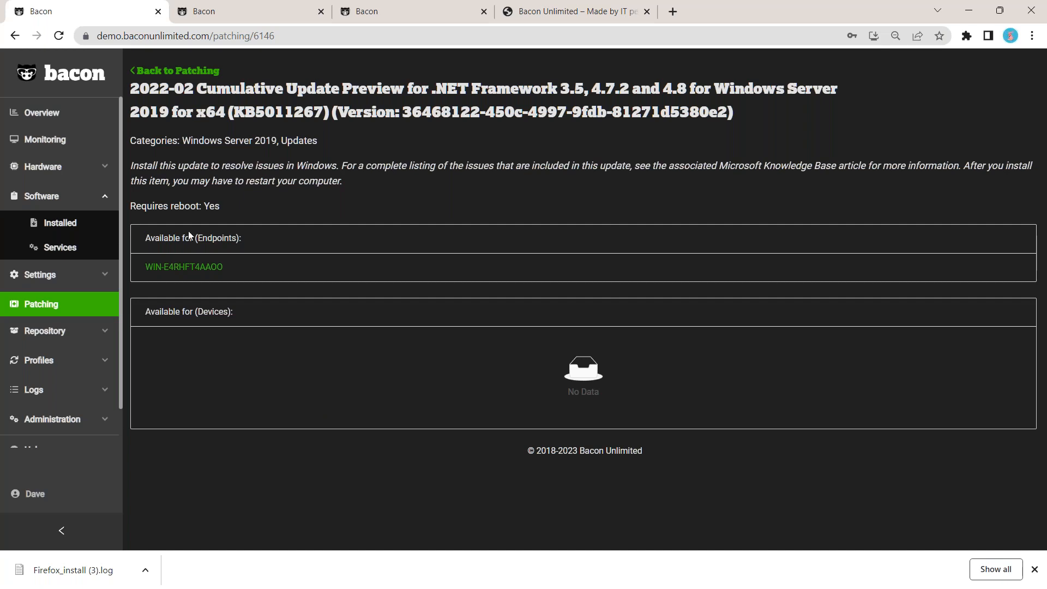
left_click(170, 72)
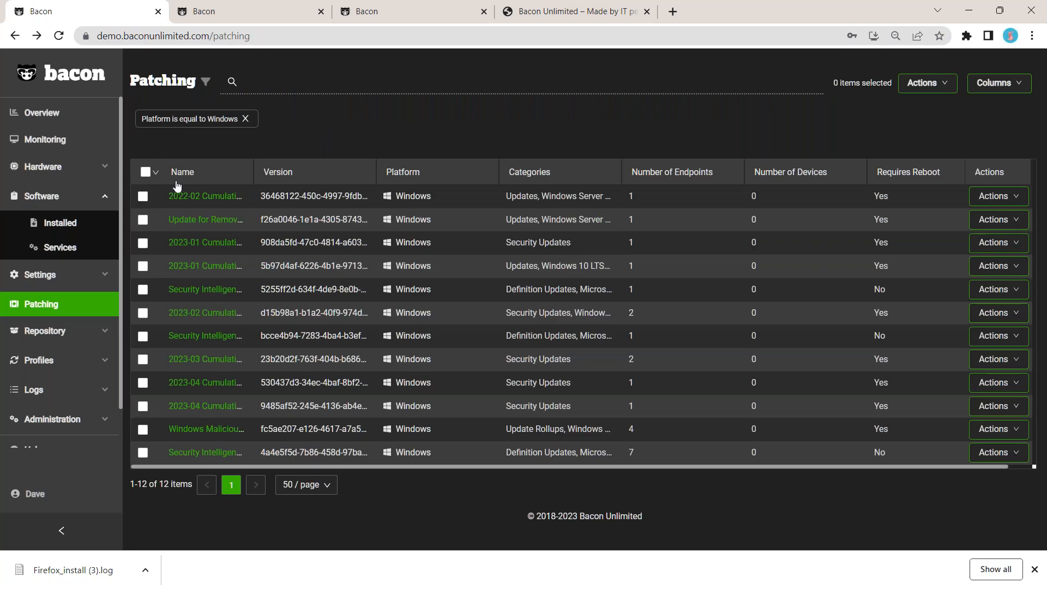
Select all filtered Windows patches, start their bulk installation and review the selected patches.
left_click(145, 172)
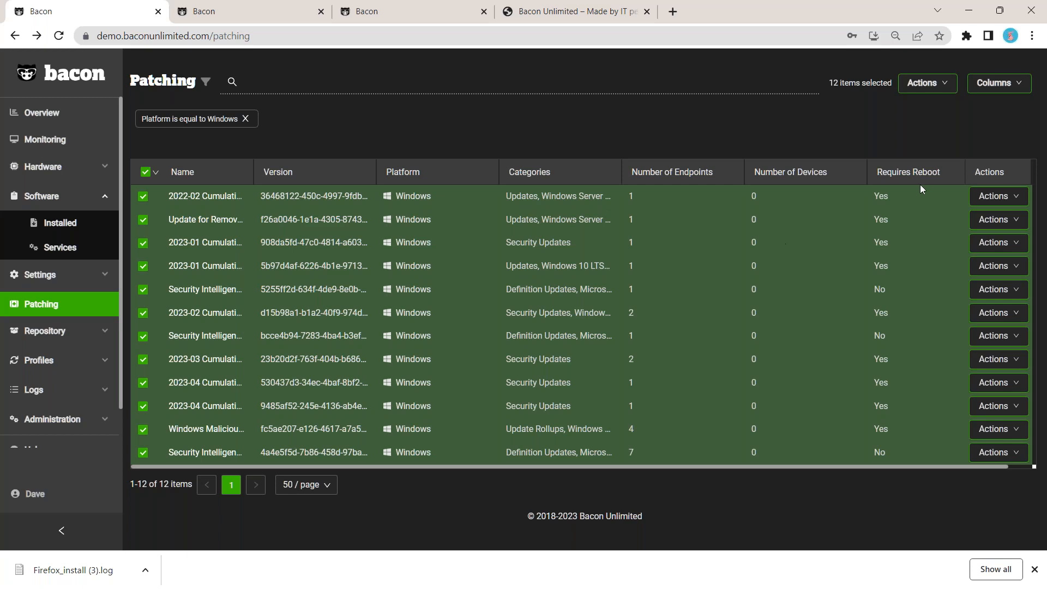
left_click(1008, 199)
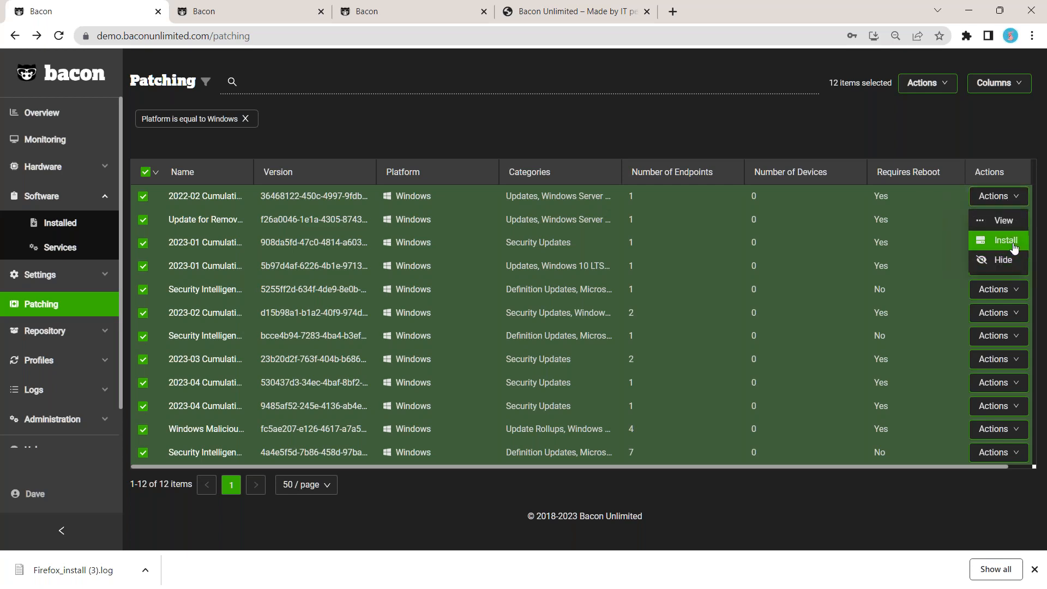
left_click(930, 83)
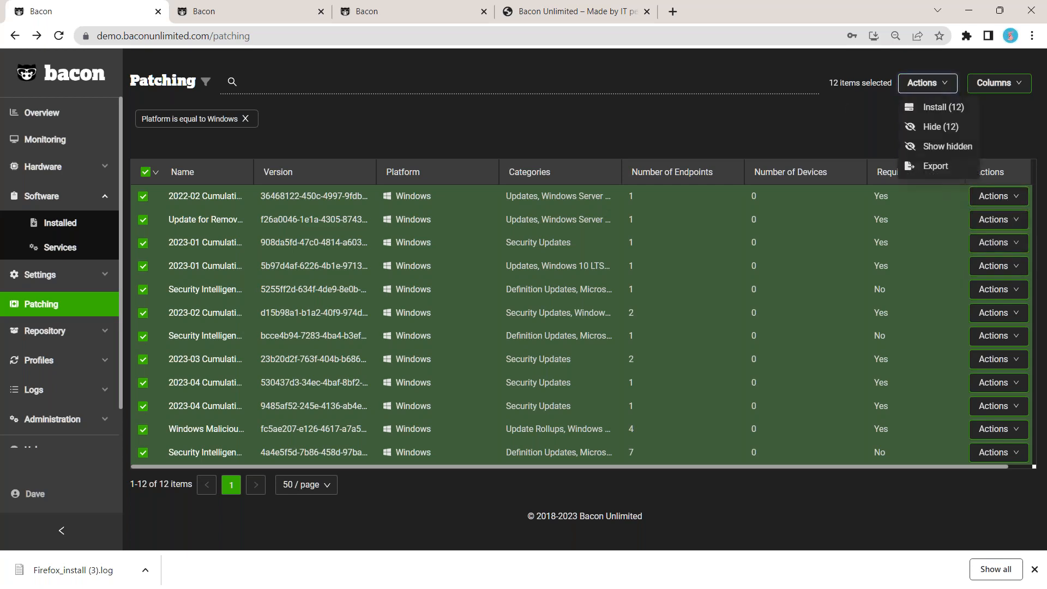
left_click(950, 112)
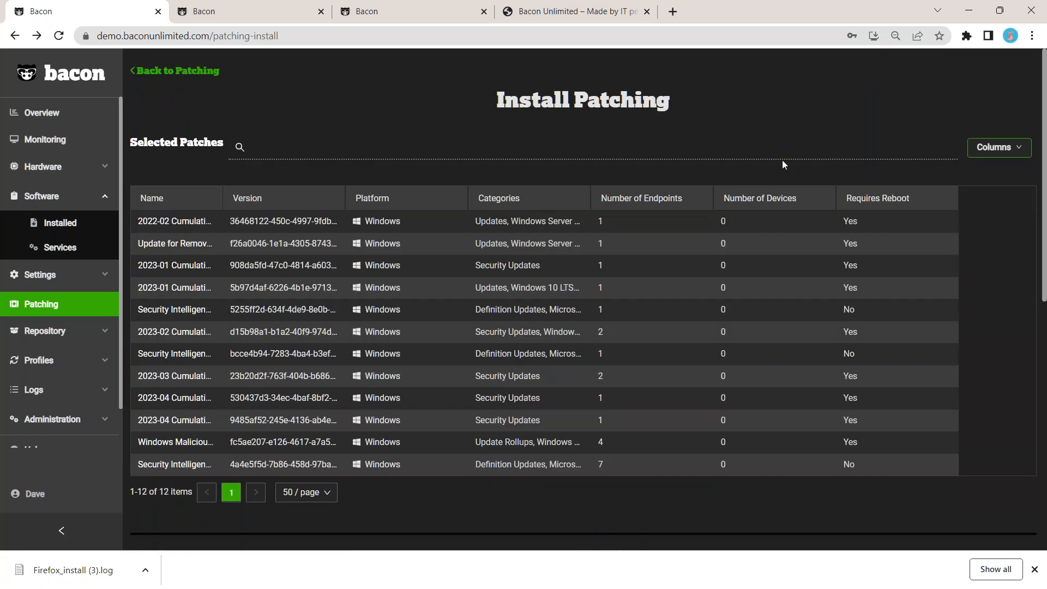
scroll(782, 159, "down", 2)
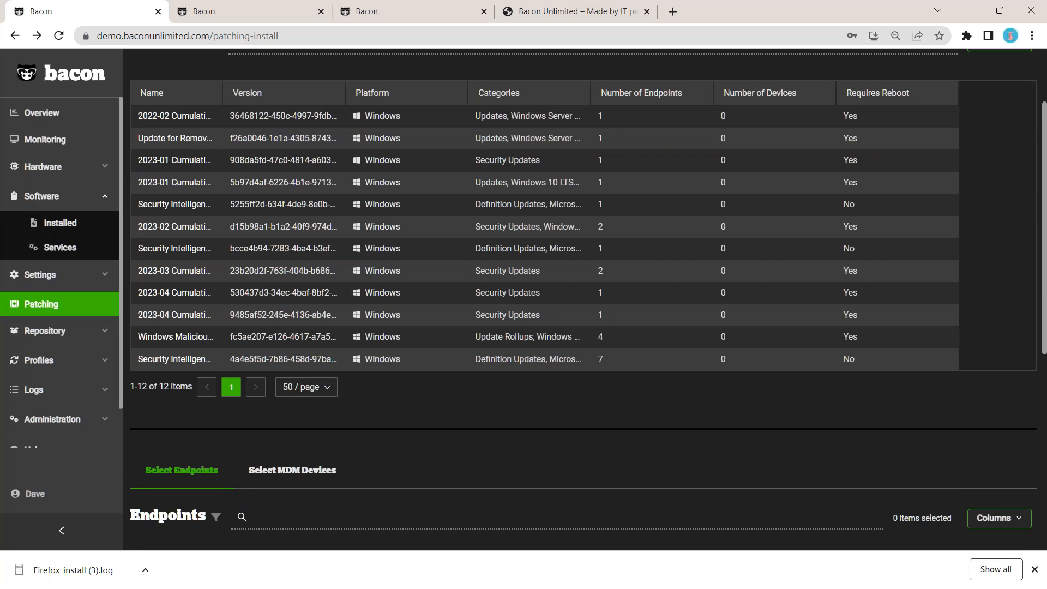
scroll(608, 171, "up", 2)
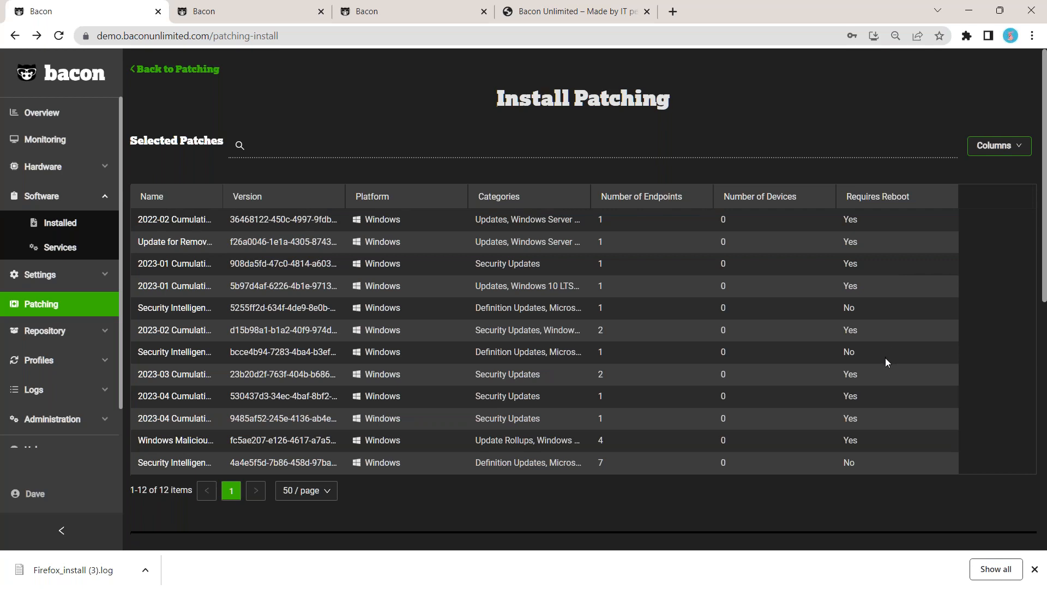
Filter the target endpoints for the patch installation by Group is equal to East Coast Factory Network.
scroll(885, 358, "down", 7)
scroll(885, 361, "down", 2)
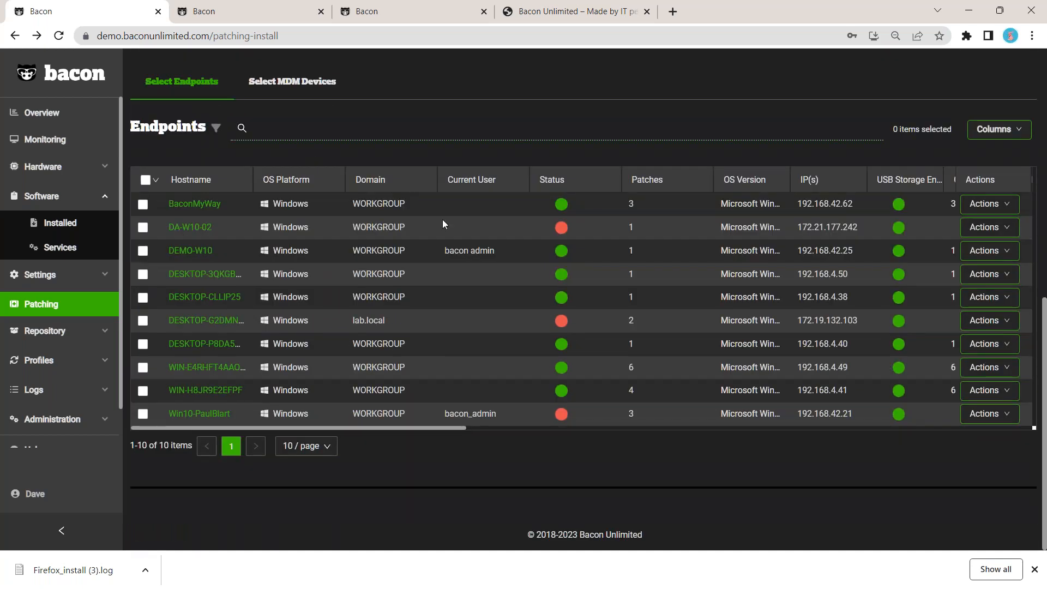
left_click(216, 128)
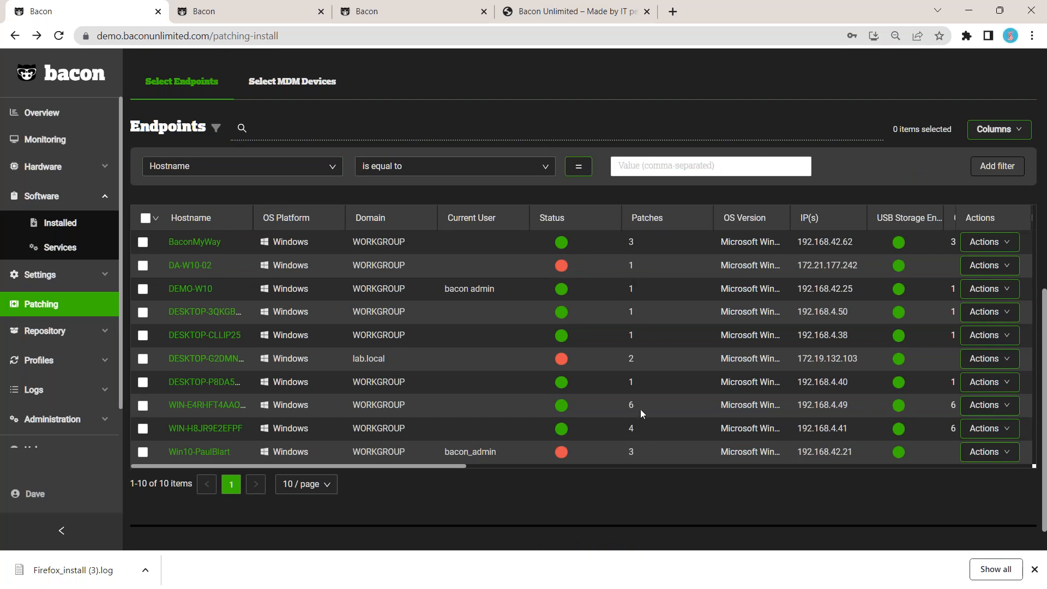
left_click(306, 167)
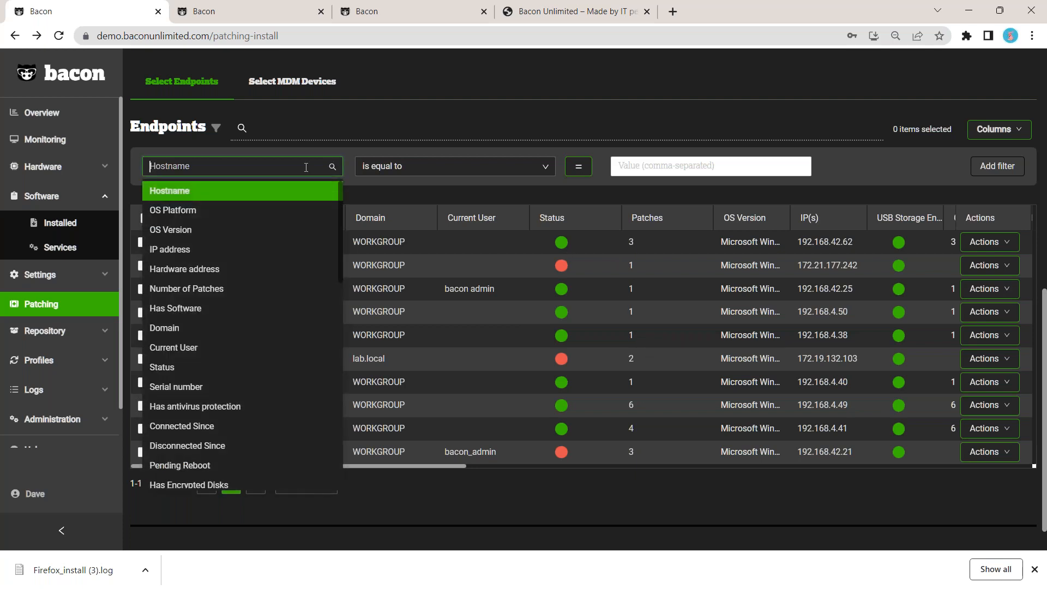
type("group")
key("Return")
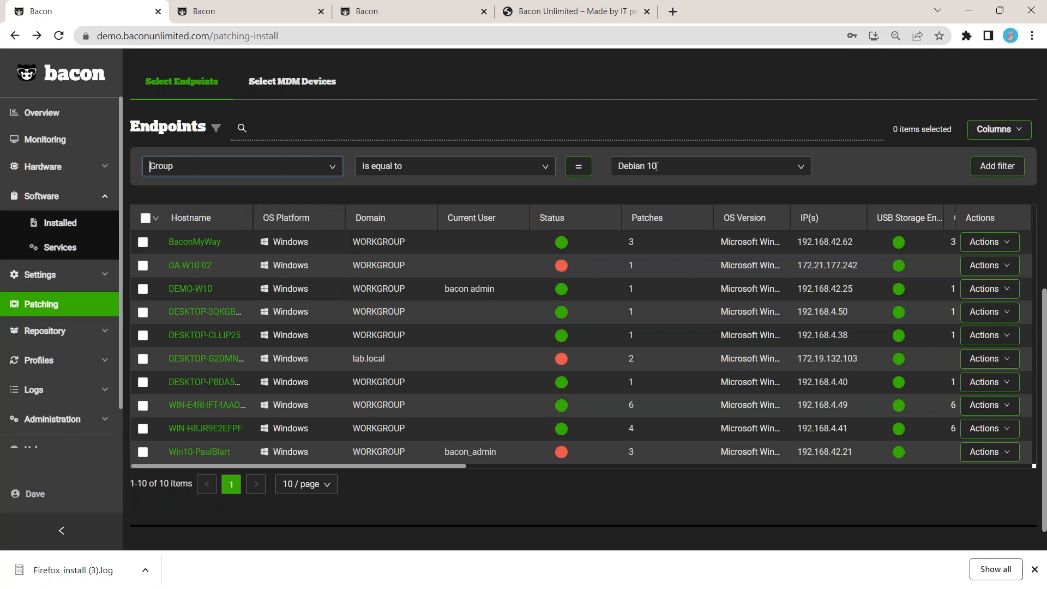
left_click(657, 167)
left_click(665, 243)
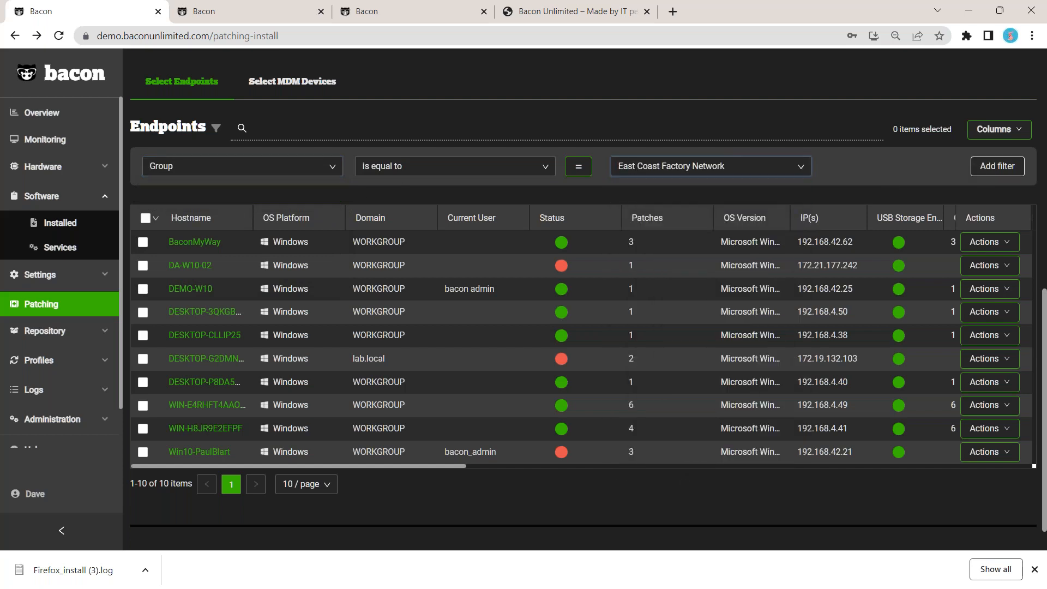
key("Return")
Select all endpoints of the filtered group as targets and bring up the installation's scheduling options.
scroll(435, 283, "down", 1)
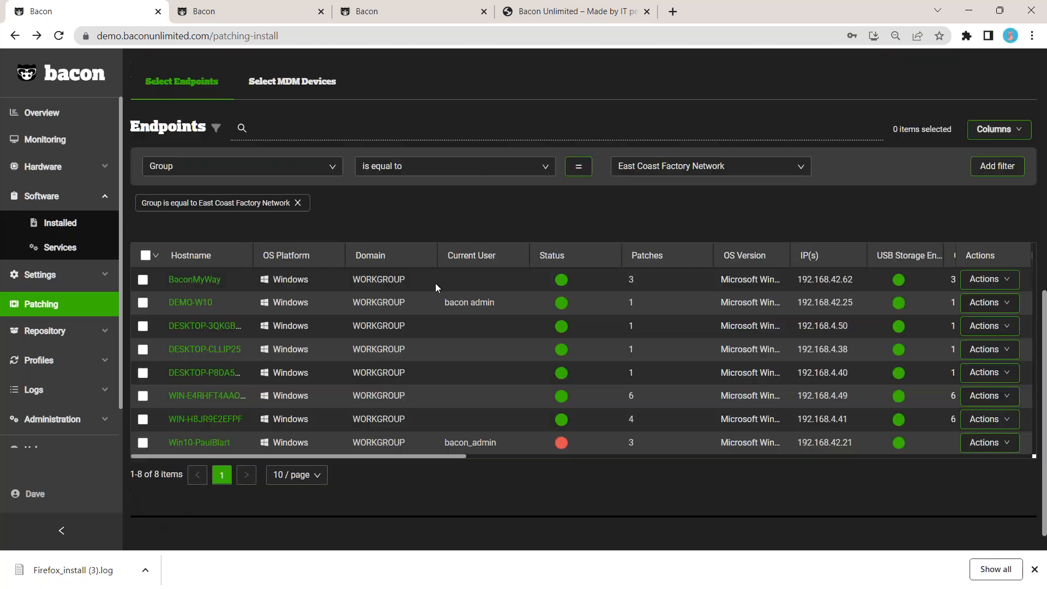
scroll(425, 308, "down", 1)
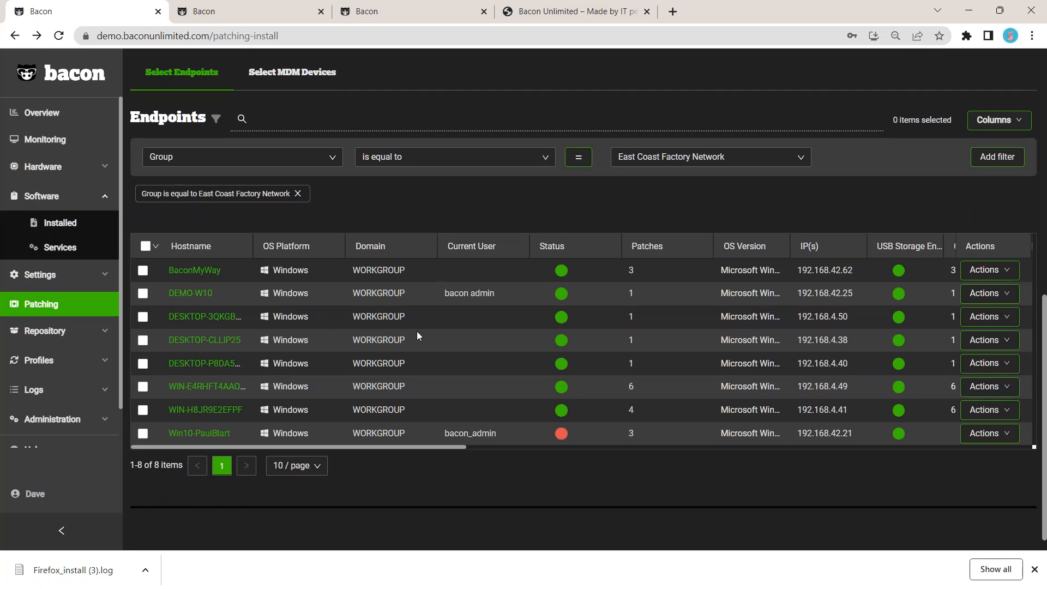
scroll(417, 333, "down", 1)
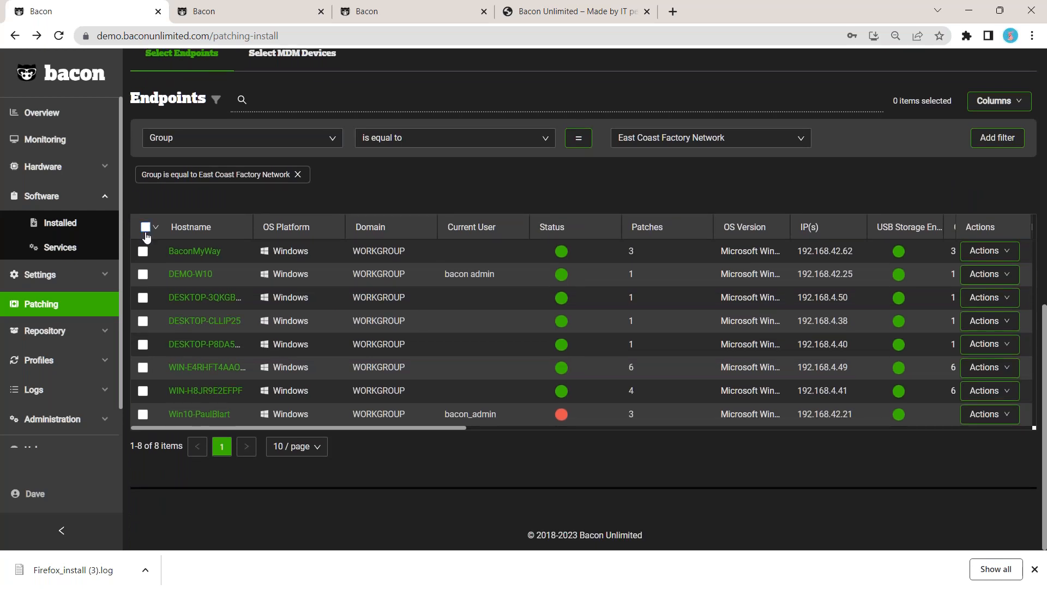
left_click(145, 228)
scroll(591, 288, "down", 2)
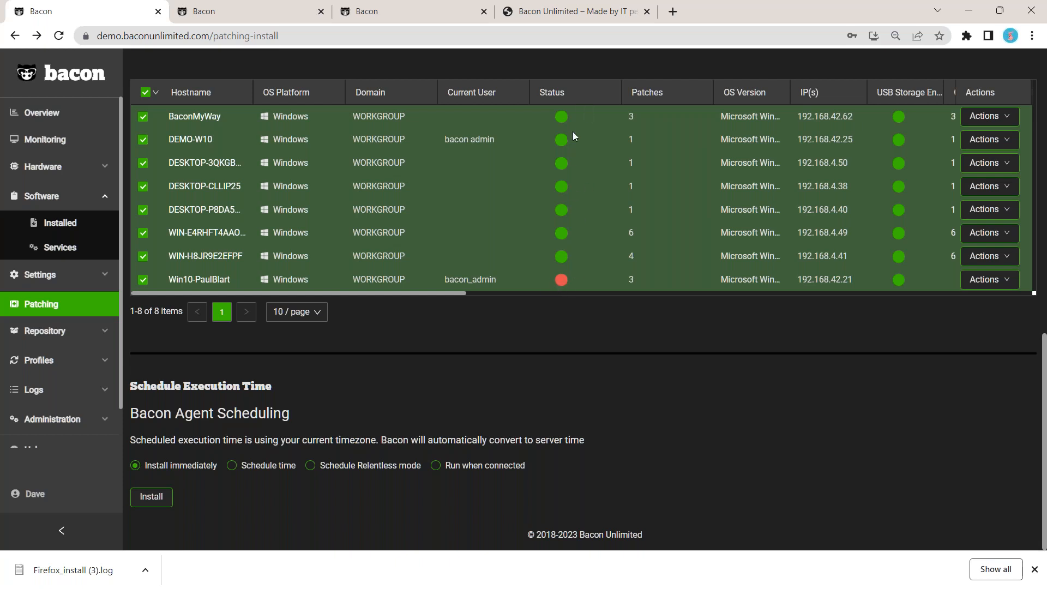
Try the Run when connected and Schedule time options with the date picker, and set the execution to Schedule Relentless mode.
left_click(480, 476)
left_click(245, 466)
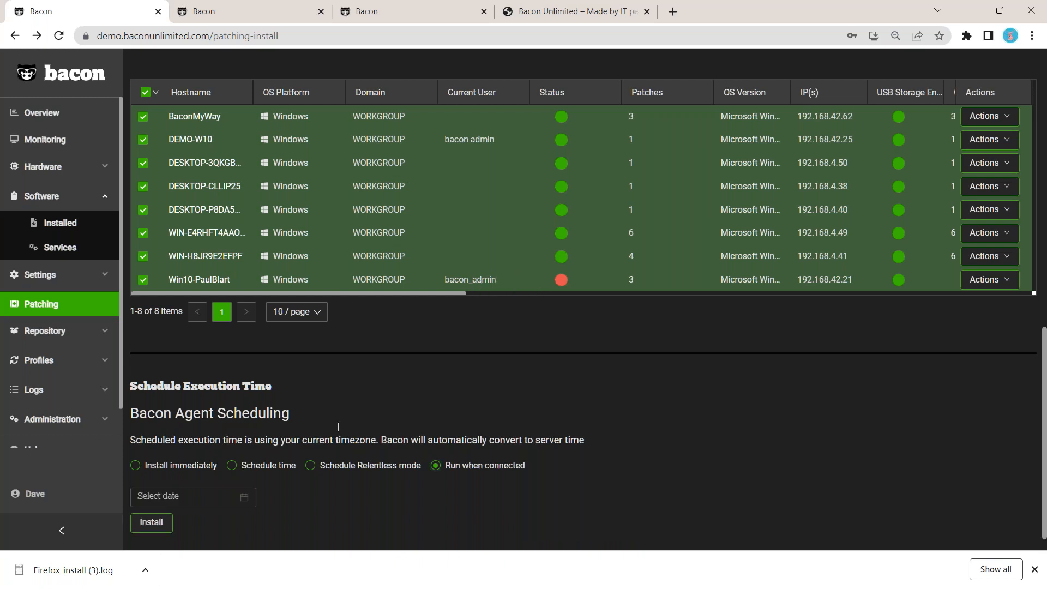
left_click(241, 502)
left_click(259, 407)
left_click(555, 388)
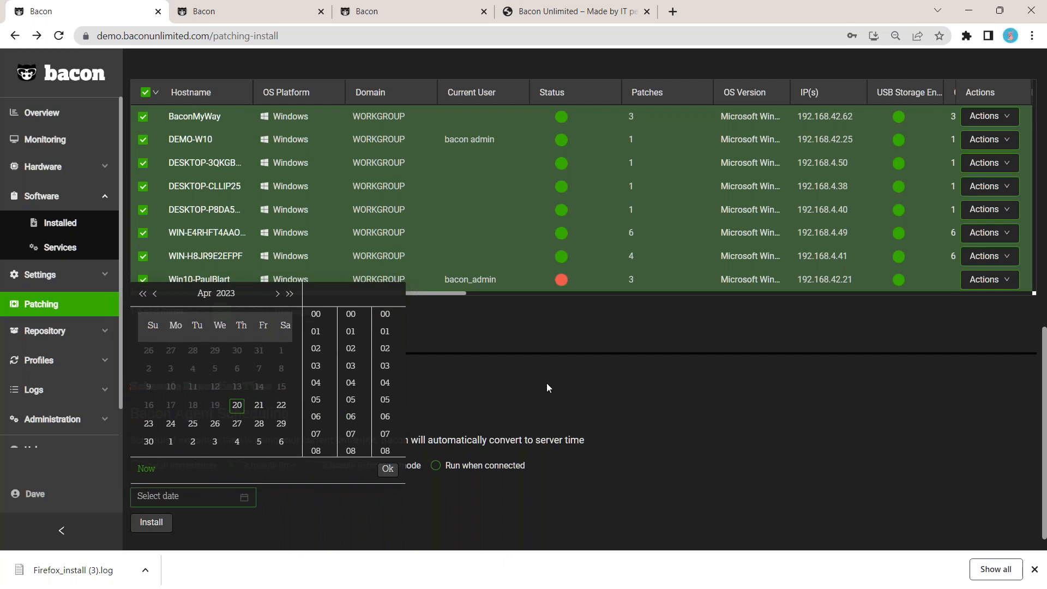
left_click(344, 470)
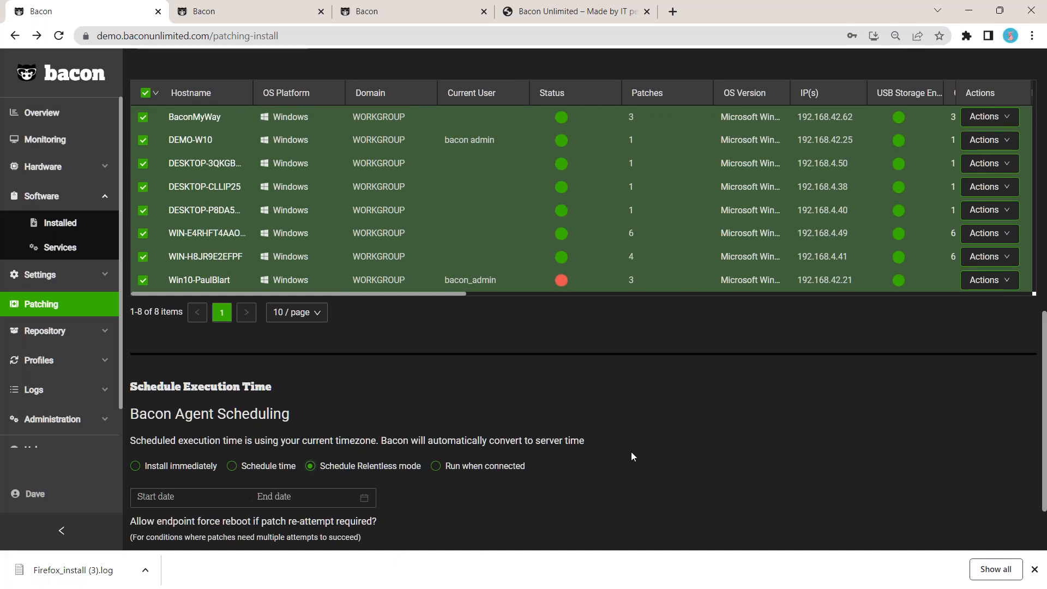
scroll(630, 452, "up", 1)
scroll(630, 453, "down", 2)
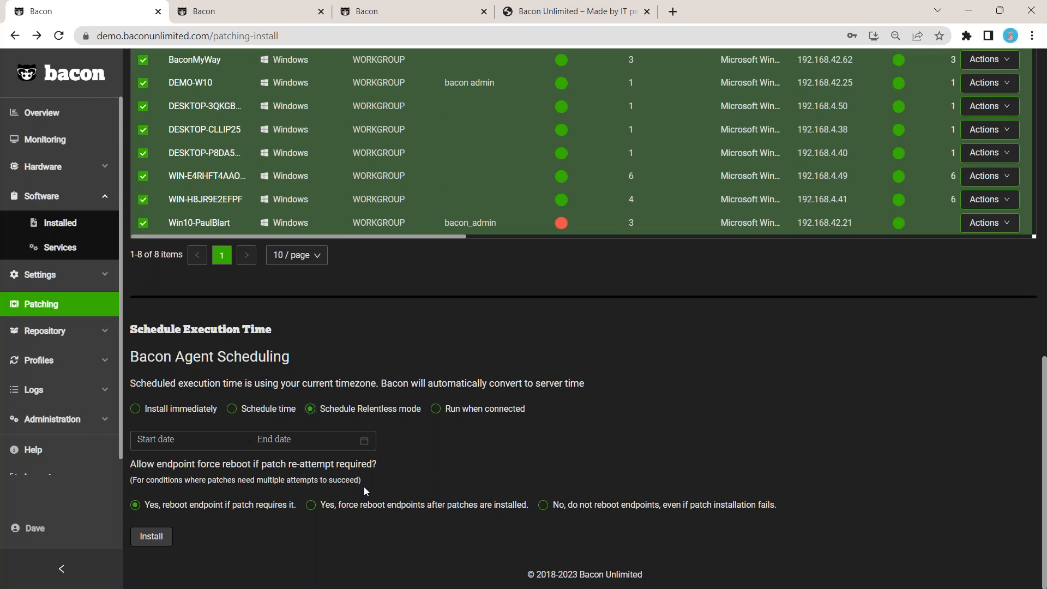
left_click(208, 439)
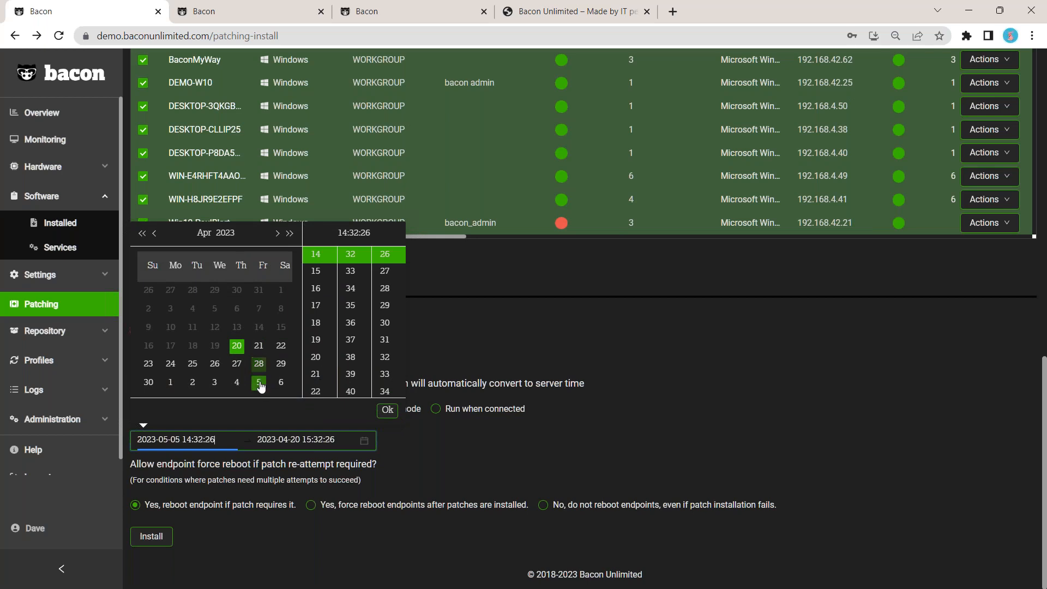
left_click(259, 382)
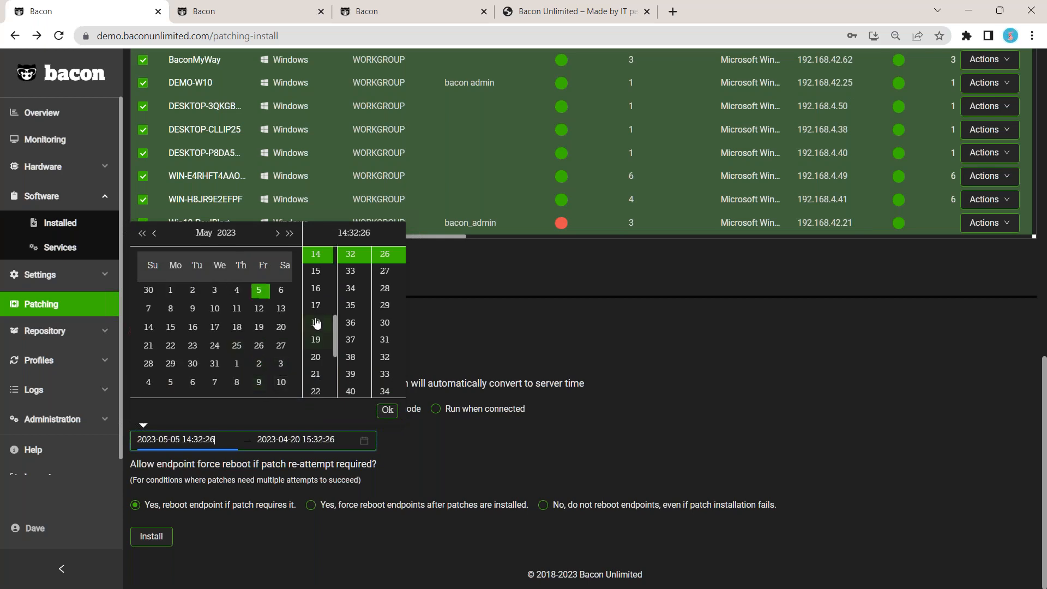
scroll(320, 320, "up", 3)
scroll(320, 321, "down", 5)
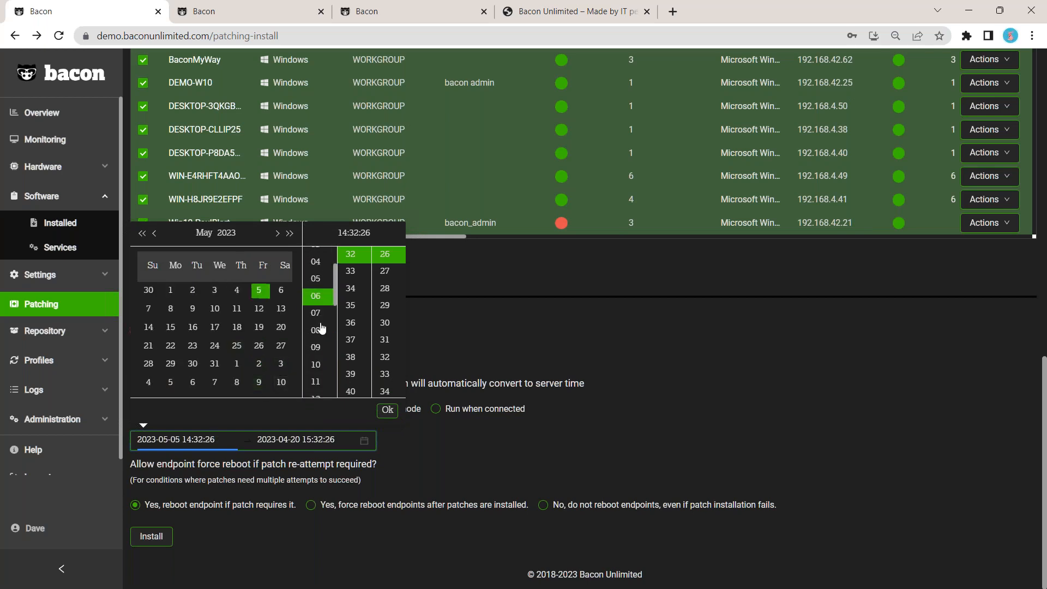
left_click(325, 323)
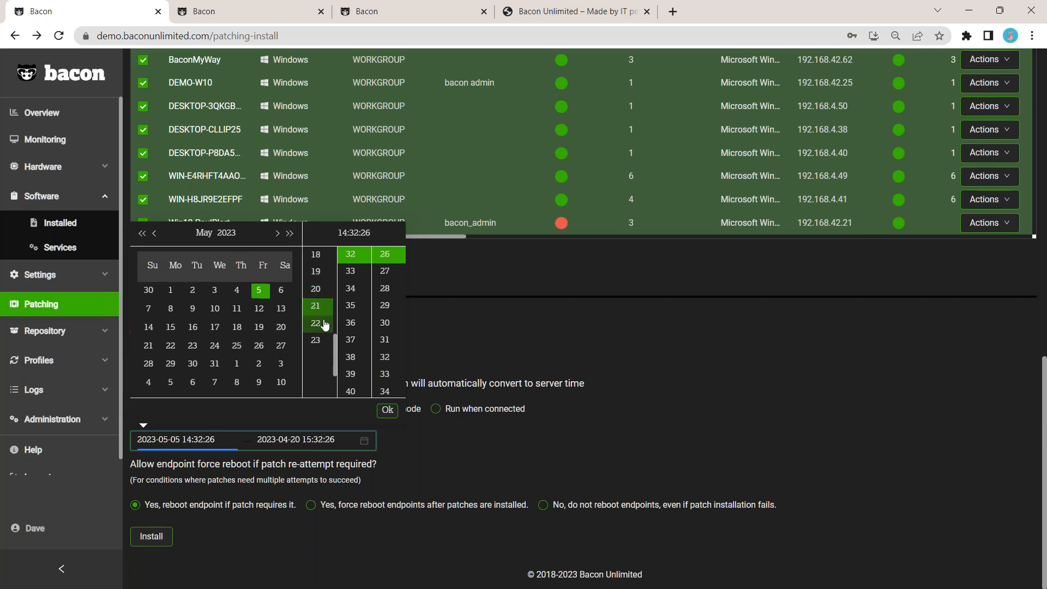
scroll(325, 300, "up", 2)
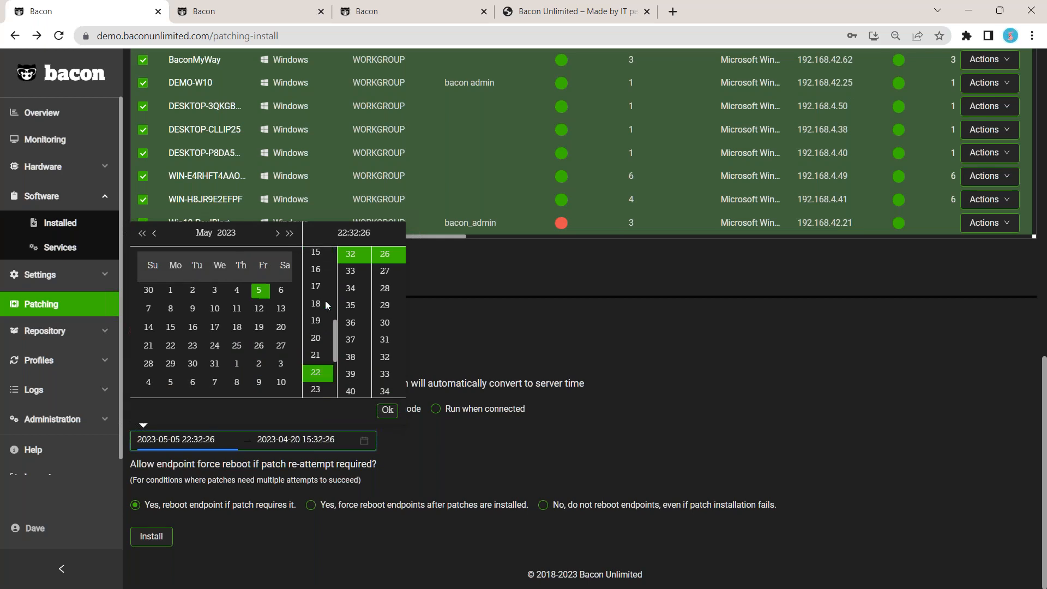
left_click(325, 304)
scroll(322, 306, "up", 5)
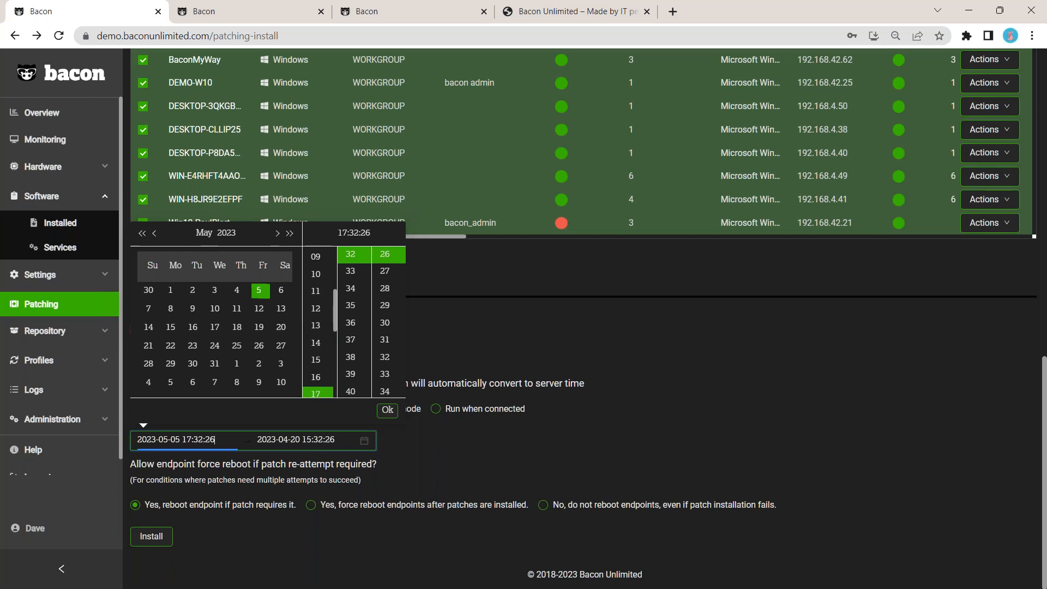
left_click(323, 307)
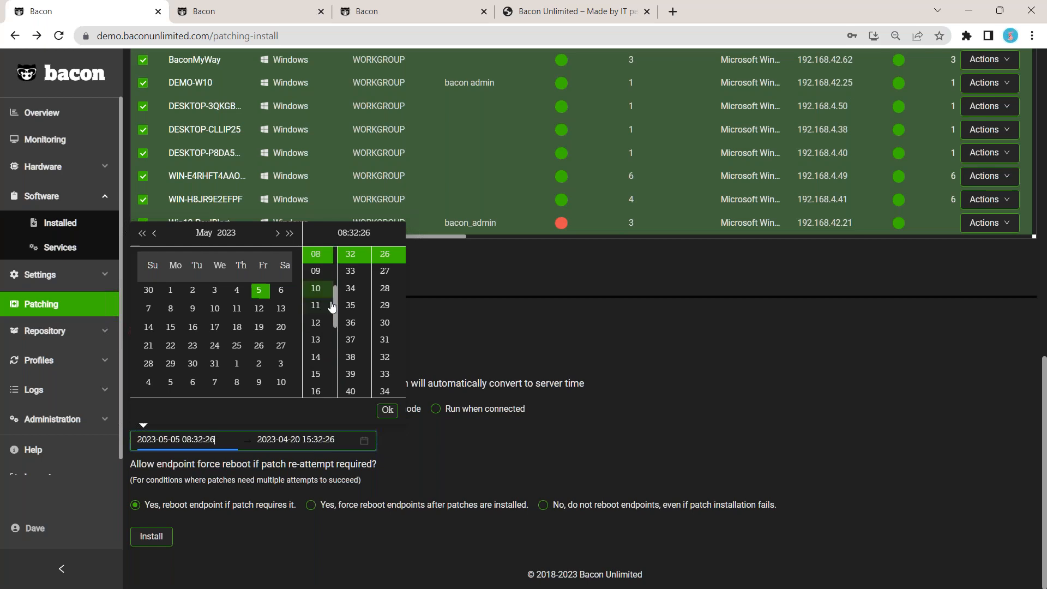
left_click(388, 411)
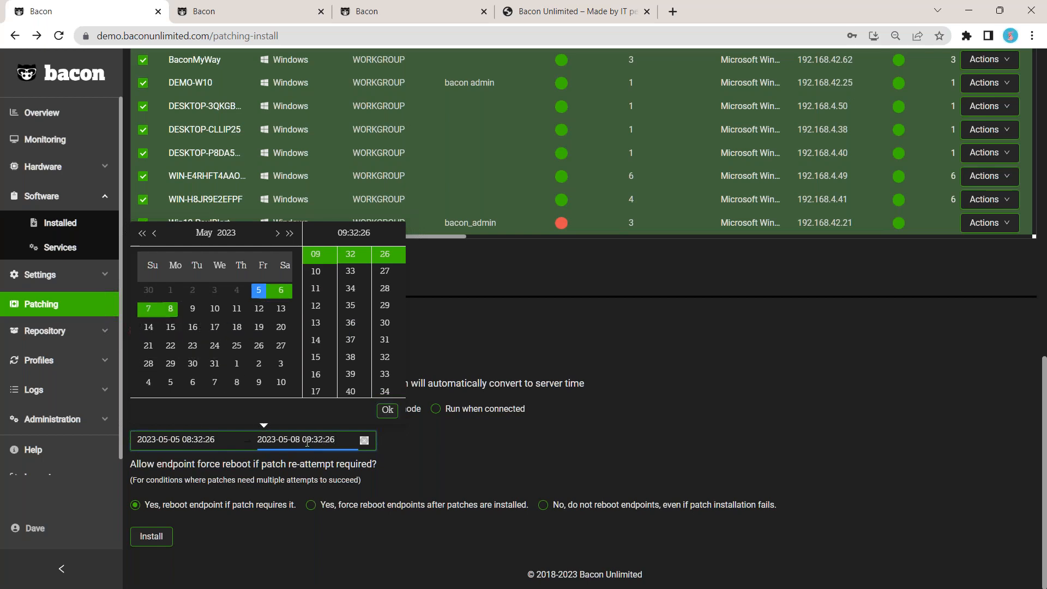
left_click_drag(305, 440, 332, 442)
type("0:00:00")
left_click(388, 411)
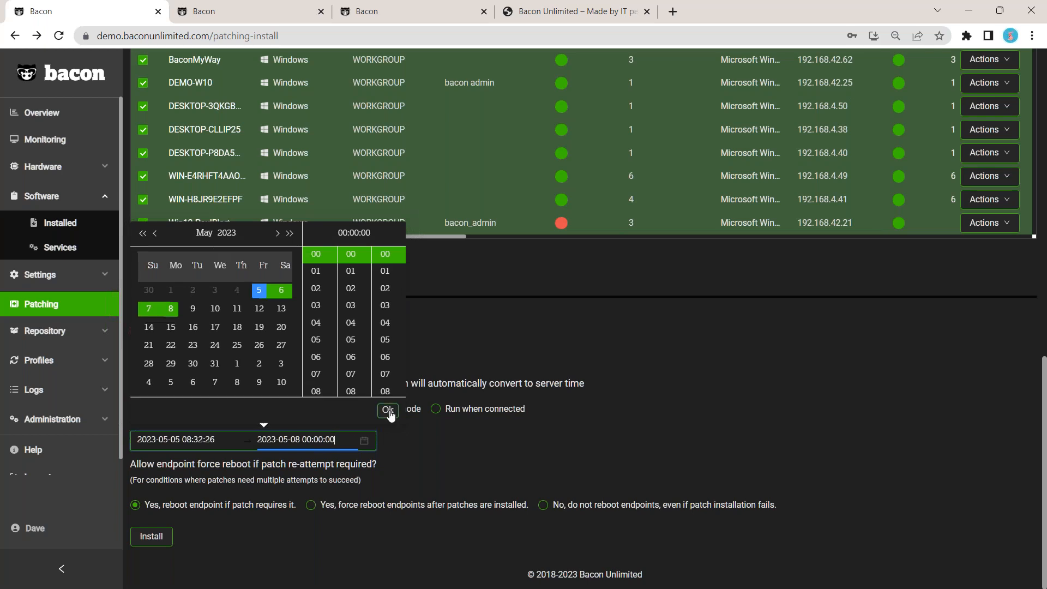
left_click(444, 452)
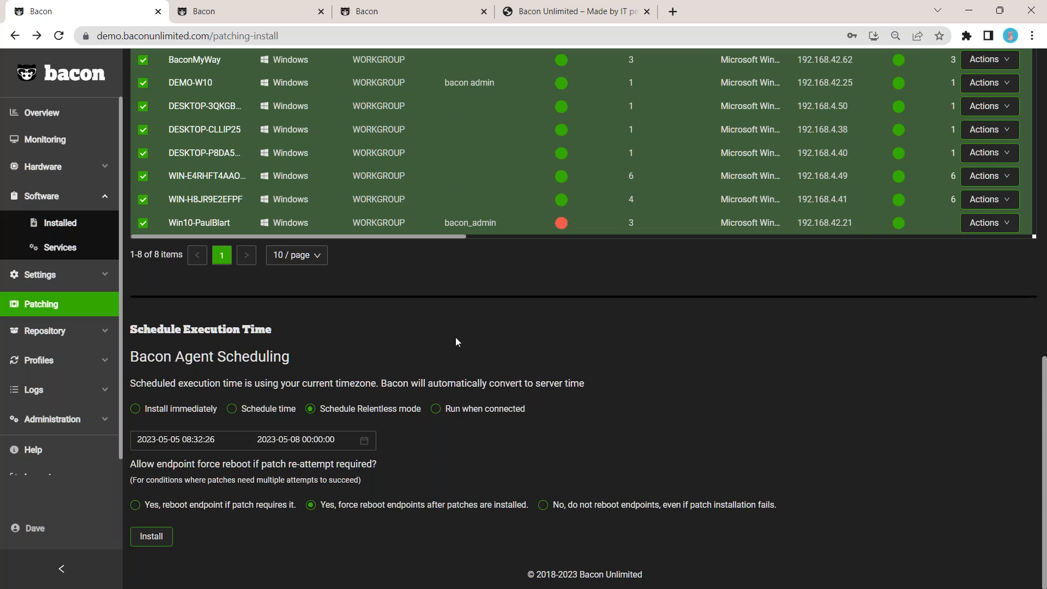
Open the repository's file list, look through it and select the font files Lexia_Lt.ttf and Lexia_Ad.ttf.
left_click(69, 332)
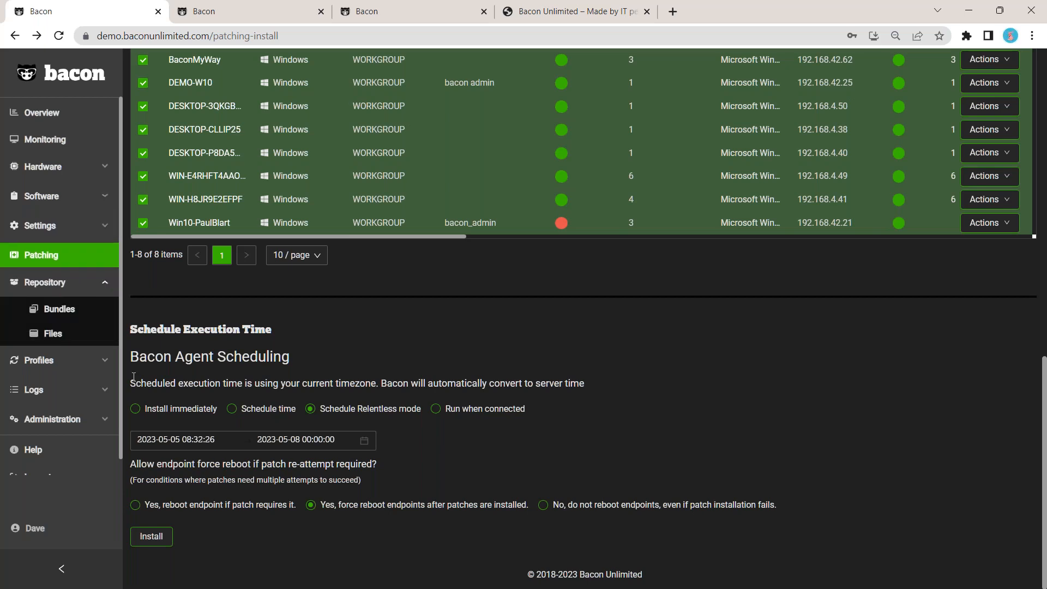
left_click(53, 333)
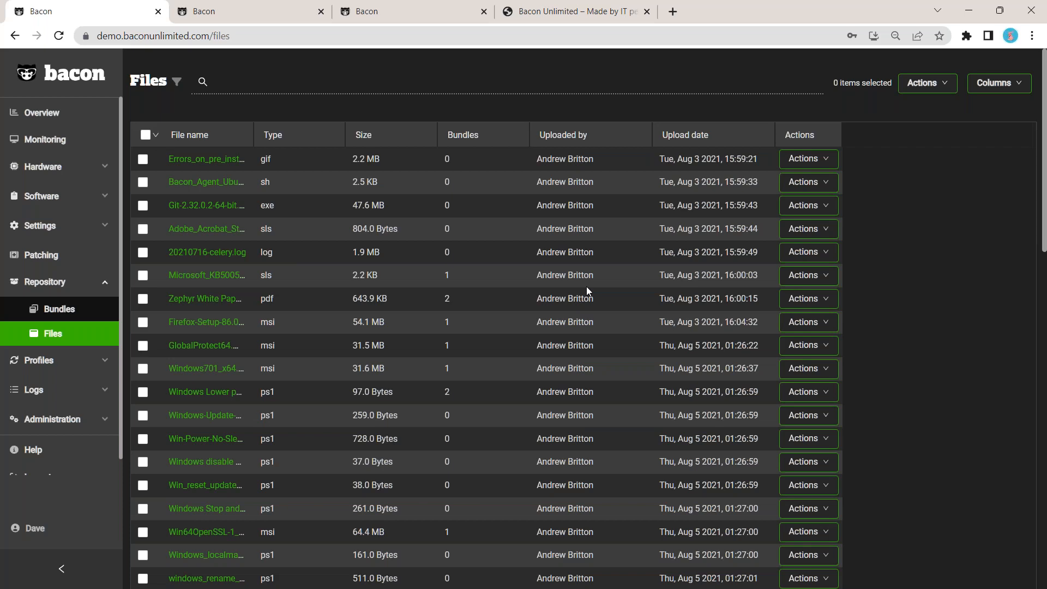
scroll(587, 287, "down", 4)
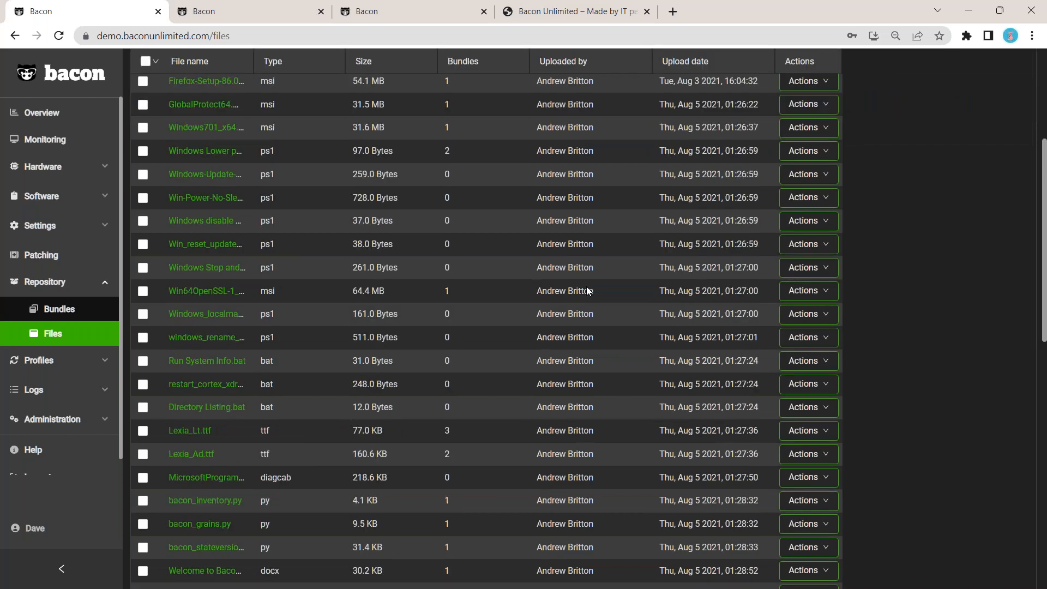
scroll(587, 291, "down", 2)
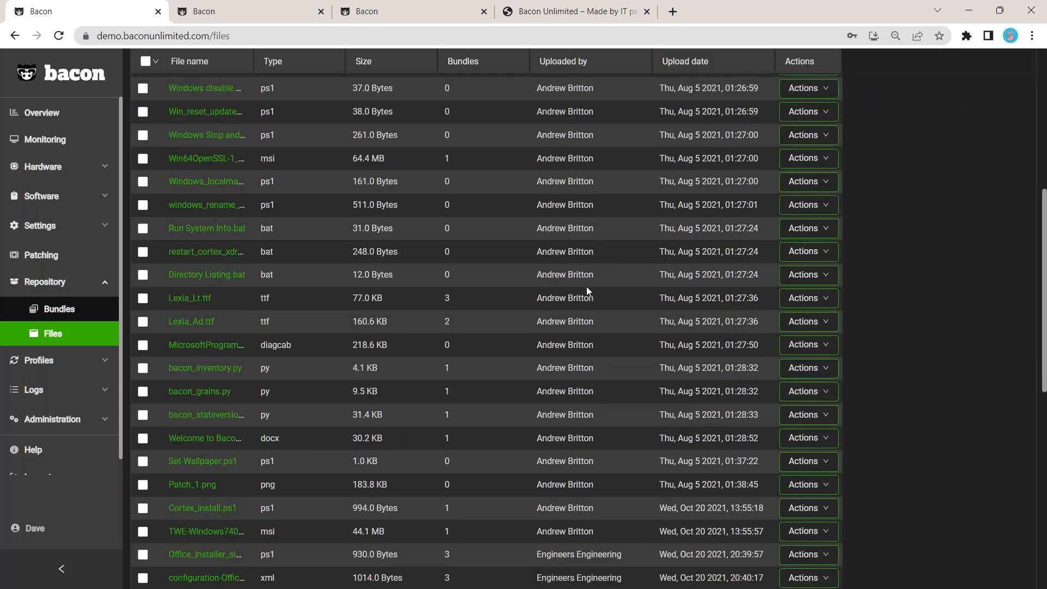
scroll(587, 286, "down", 3)
left_click(143, 126)
left_click(143, 150)
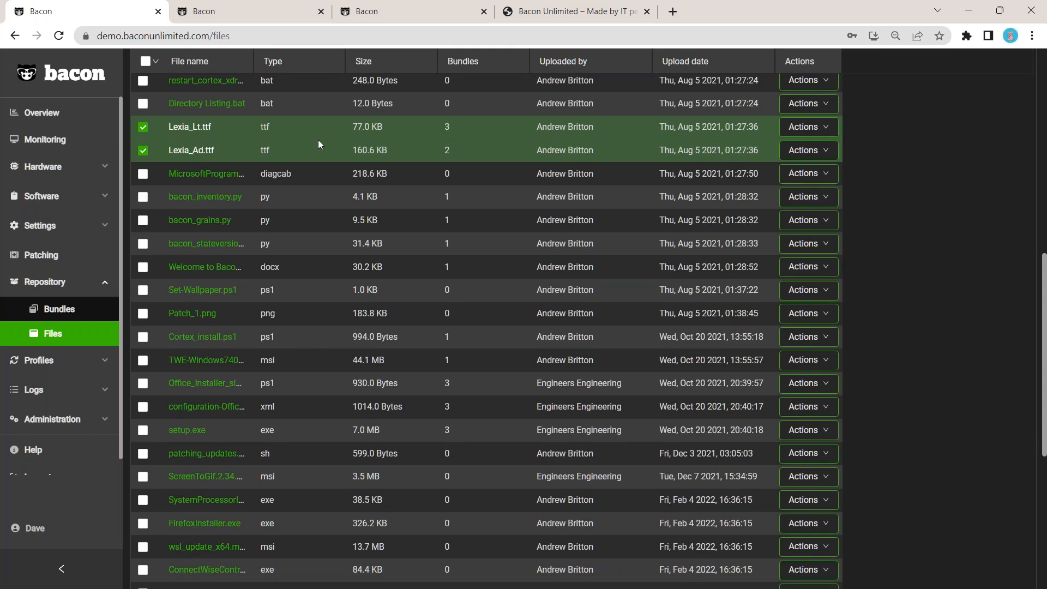
scroll(319, 140, "up", 1)
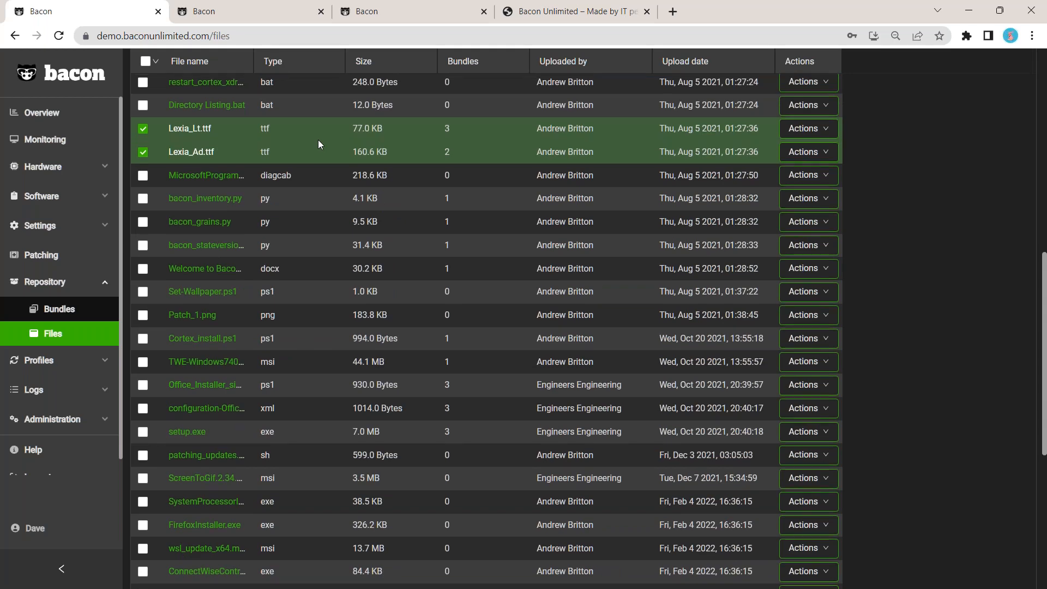
scroll(318, 139, "up", 9)
scroll(319, 144, "up", 1)
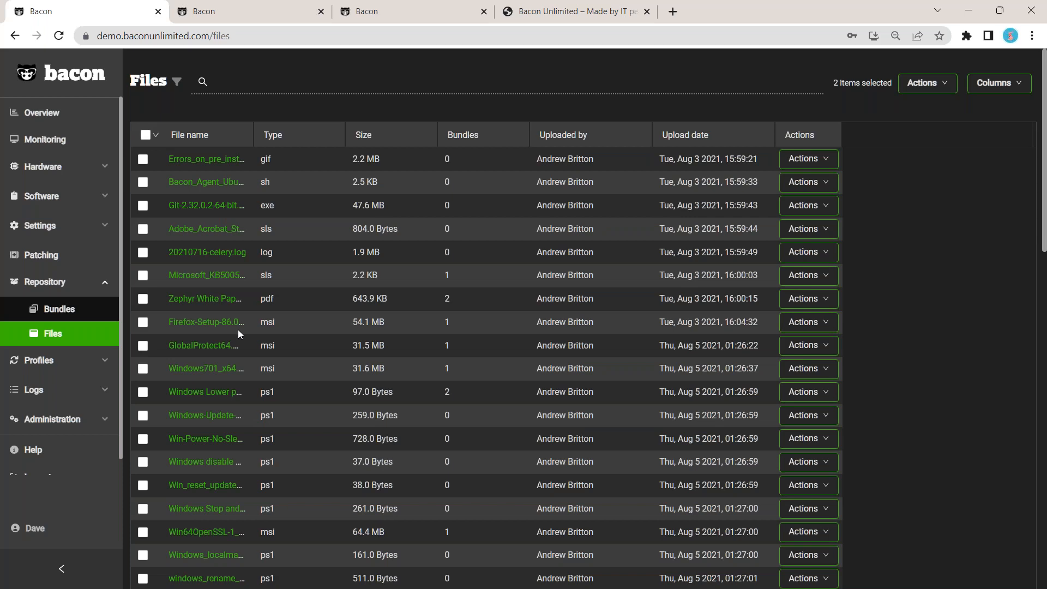
Configure the deployment of Firefox-Setup-86.0.1.msi for the Windows platform with that file as launcher, and proceed to endpoint selection.
left_click(821, 326)
left_click(820, 445)
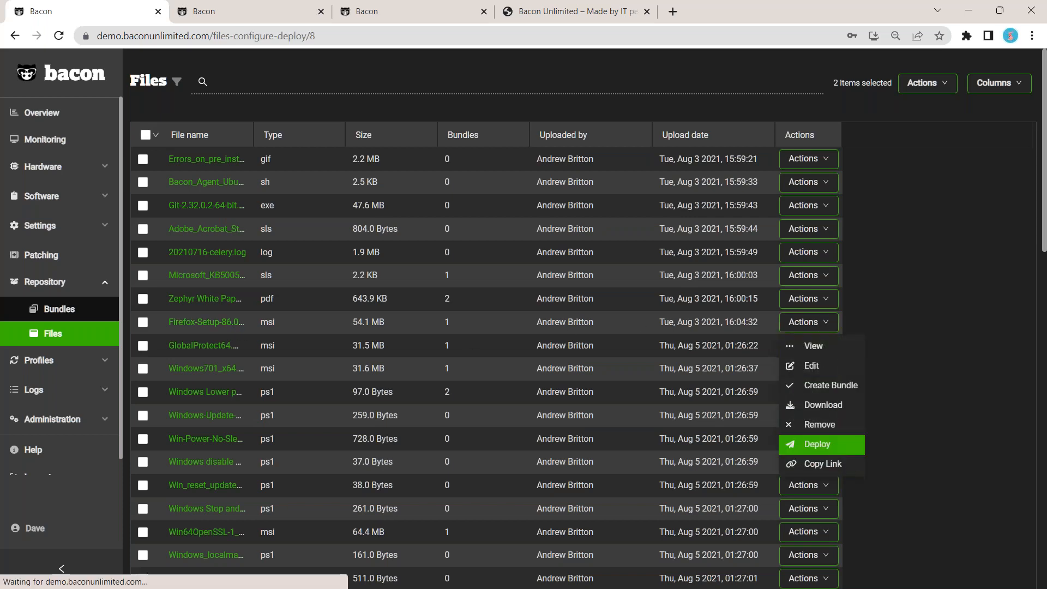
left_click(295, 148)
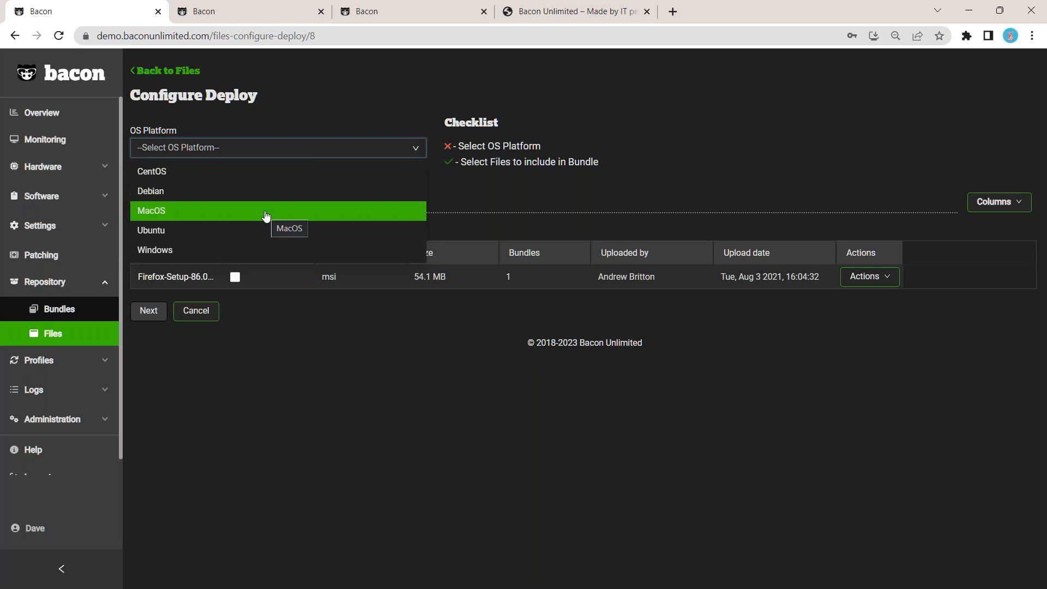
left_click(279, 250)
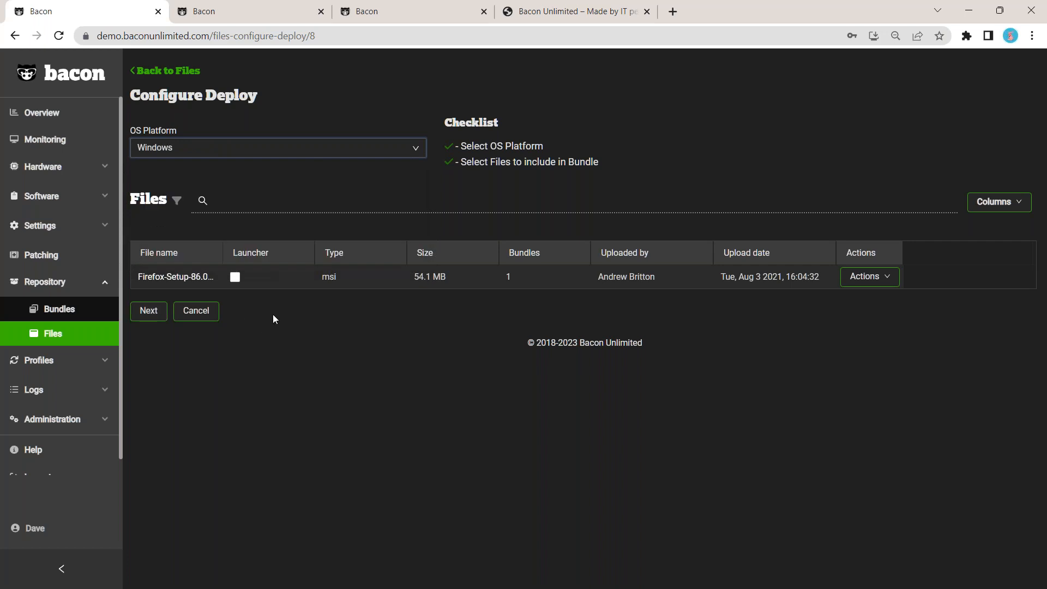
double_click(223, 253)
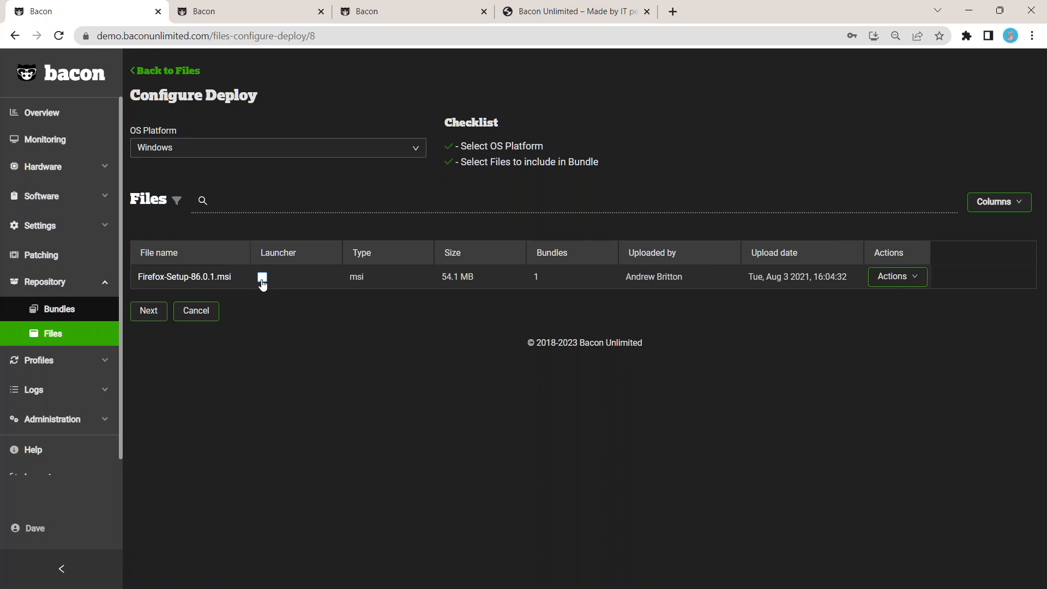
left_click(262, 279)
left_click(148, 310)
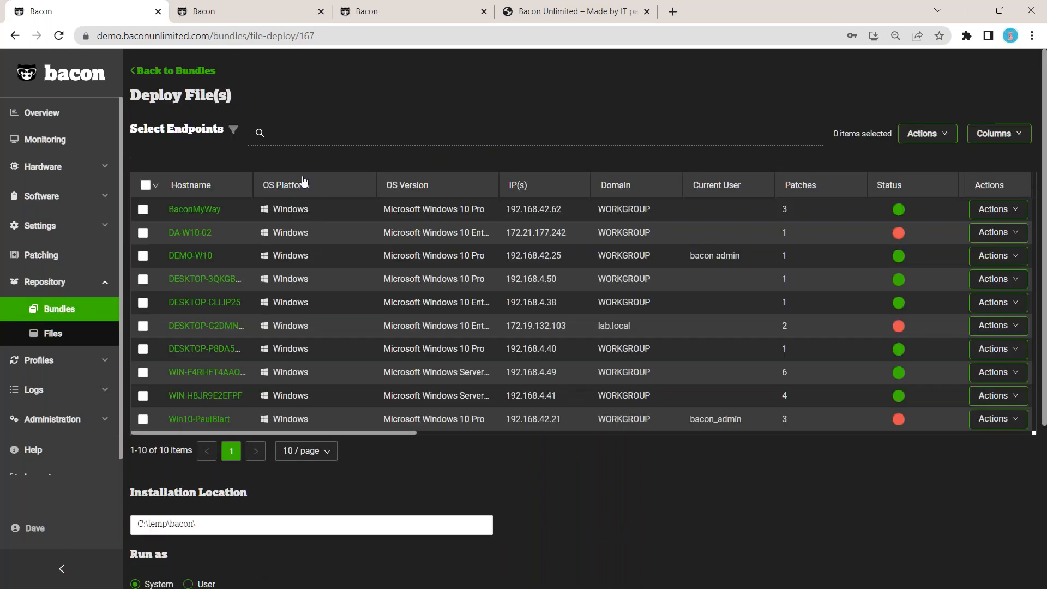
Select DEMO-W10 as the deployment target and highlight the folder part of the installation location path.
left_click(143, 256)
scroll(235, 289, "down", 5)
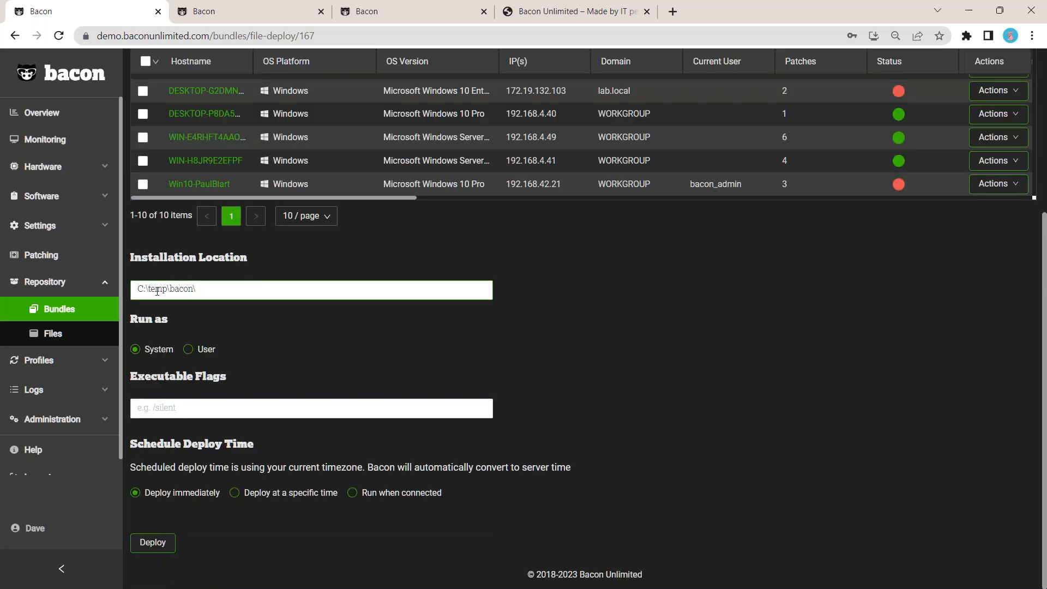
double_click(145, 290)
left_click(148, 290, "shift")
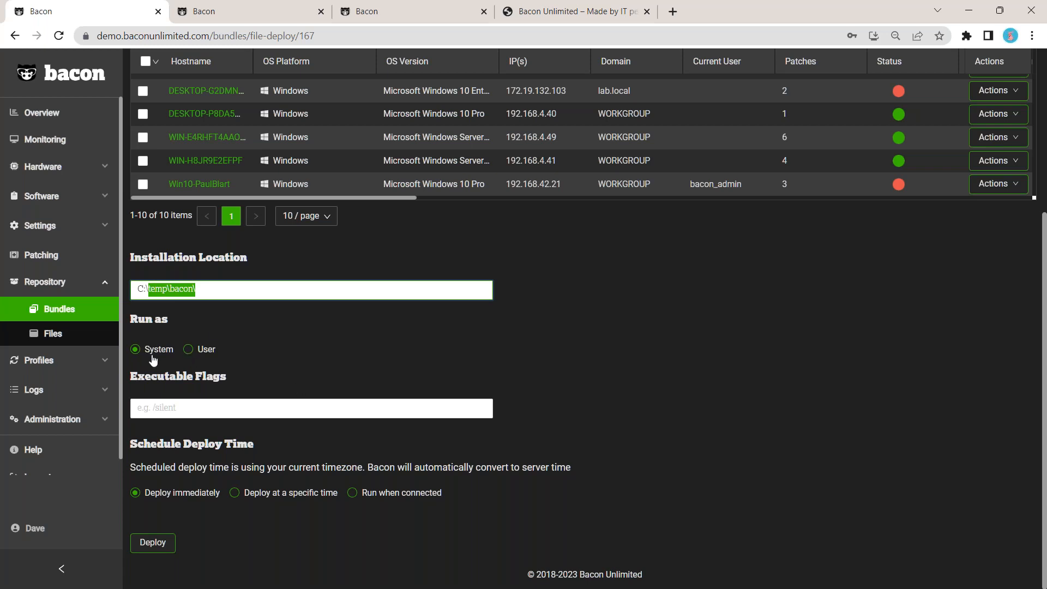
Set the deployment to run as User with executable flags /qn /norestart, and choose Deploy at a specific time.
left_click(191, 360)
left_click(209, 353)
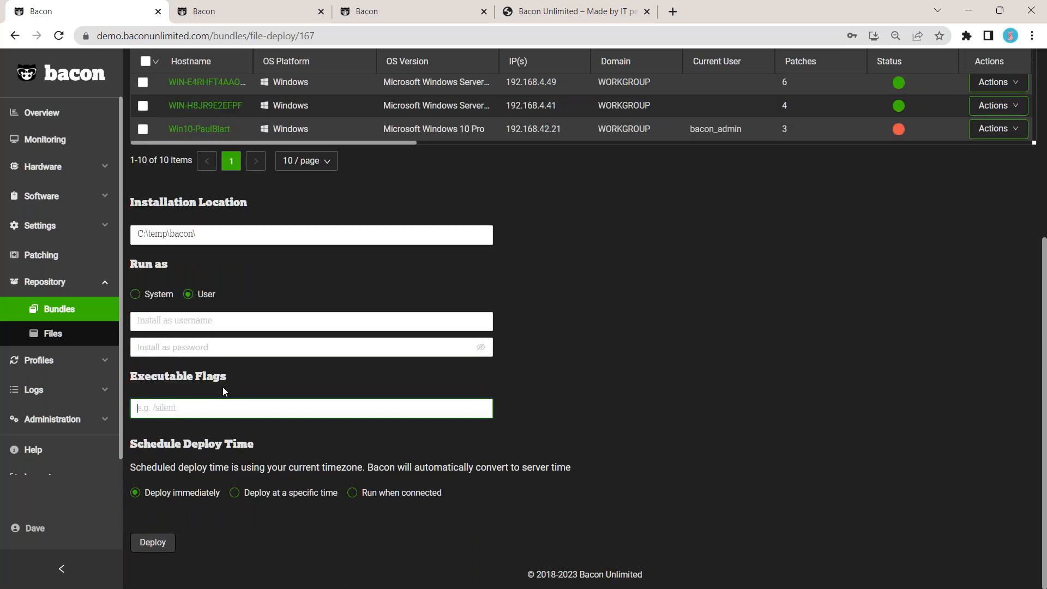
type("/qn /norestart")
left_click_drag(272, 493, 278, 494)
left_click(300, 494)
scroll(206, 508, "down", 1)
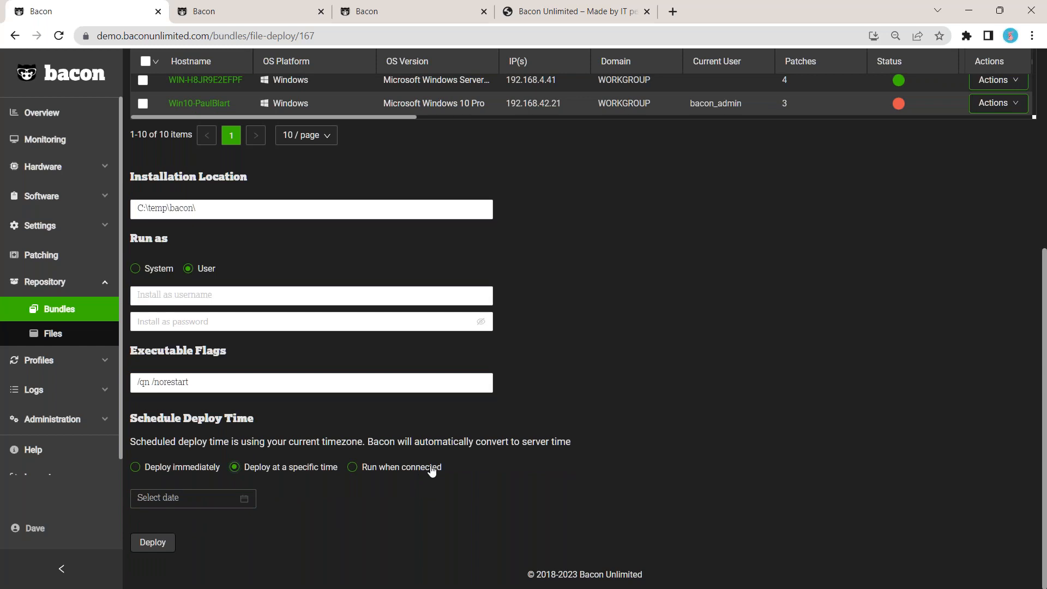
Return to the repository files, select the first four and bring up the bulk actions that include Create Bundle.
scroll(430, 470, "up", 6)
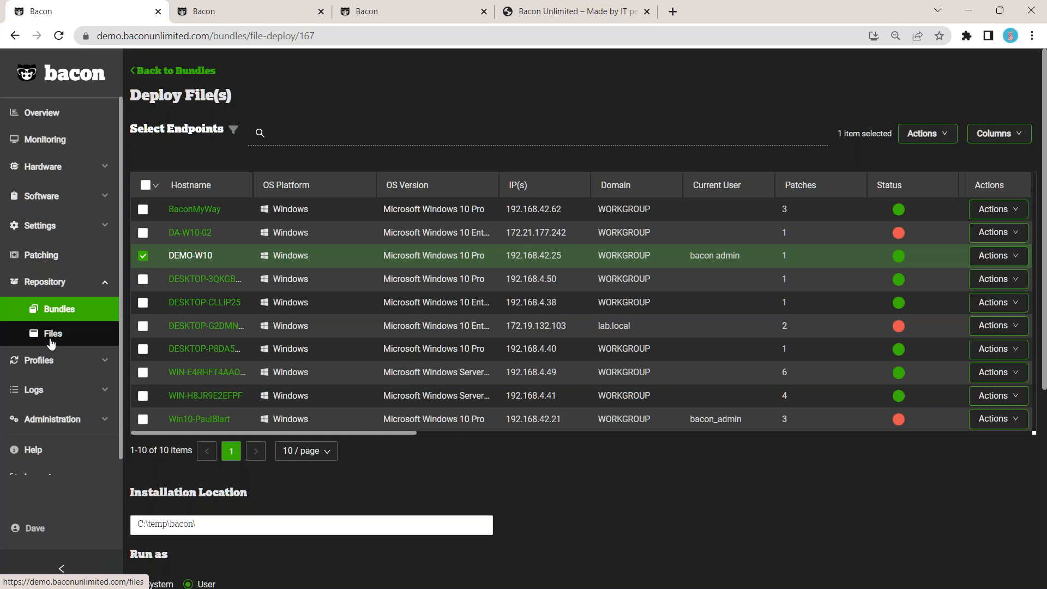
left_click(55, 315)
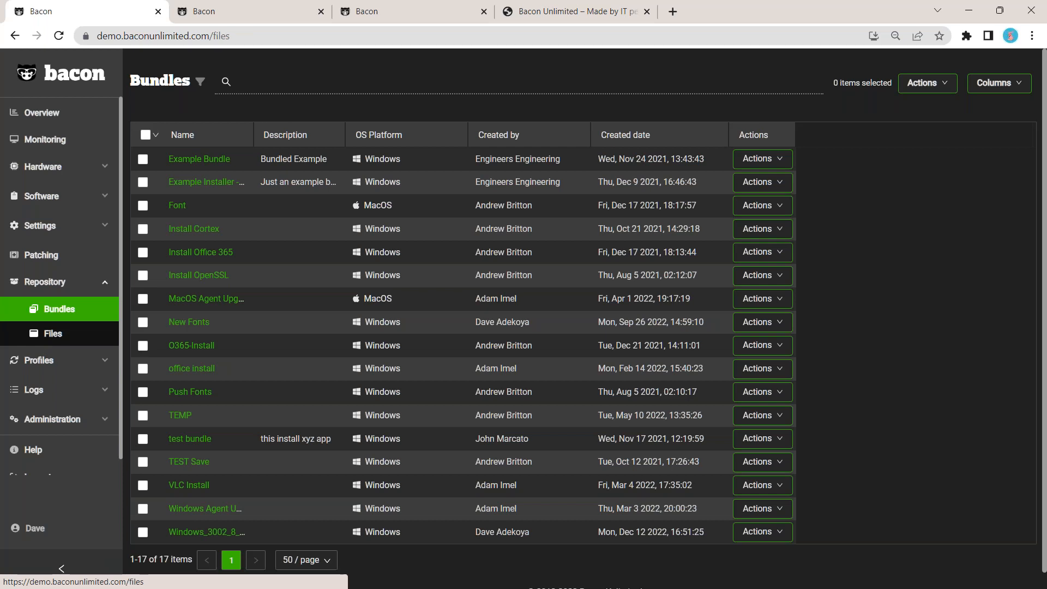
left_click(48, 337)
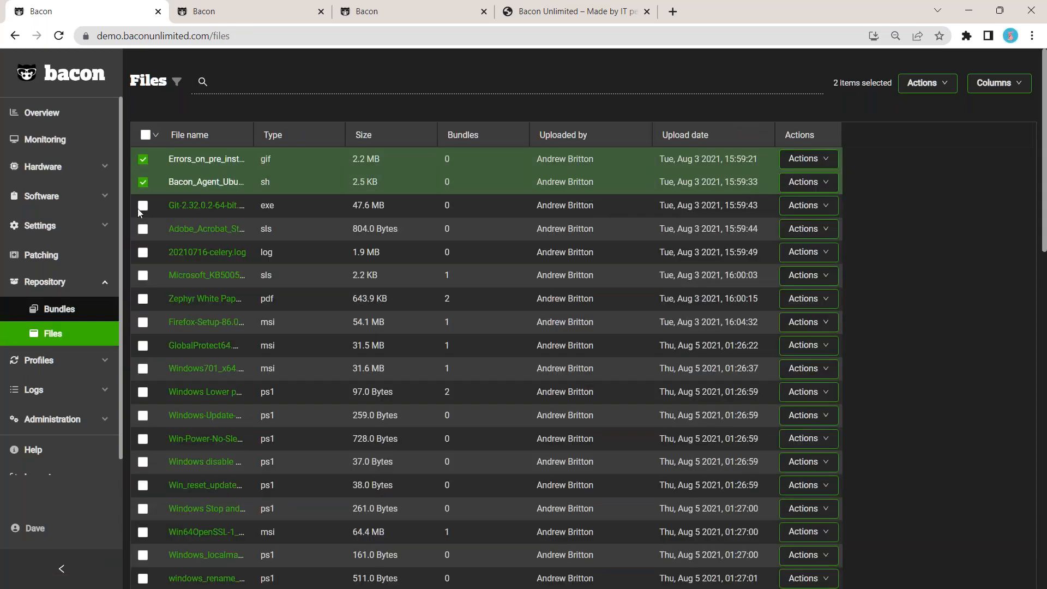
left_click(143, 205)
left_click(143, 228)
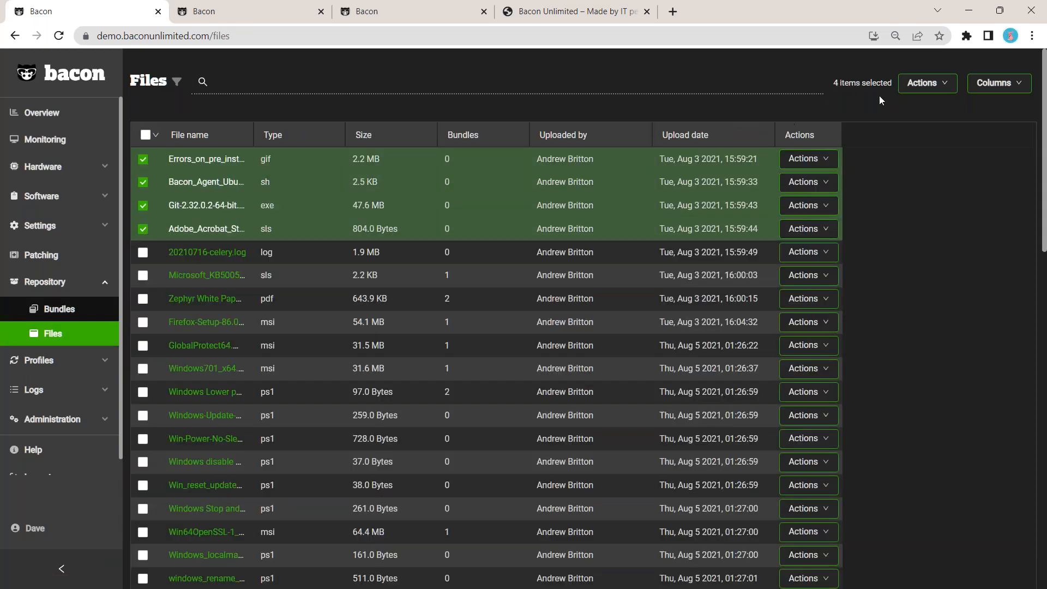
left_click(926, 90)
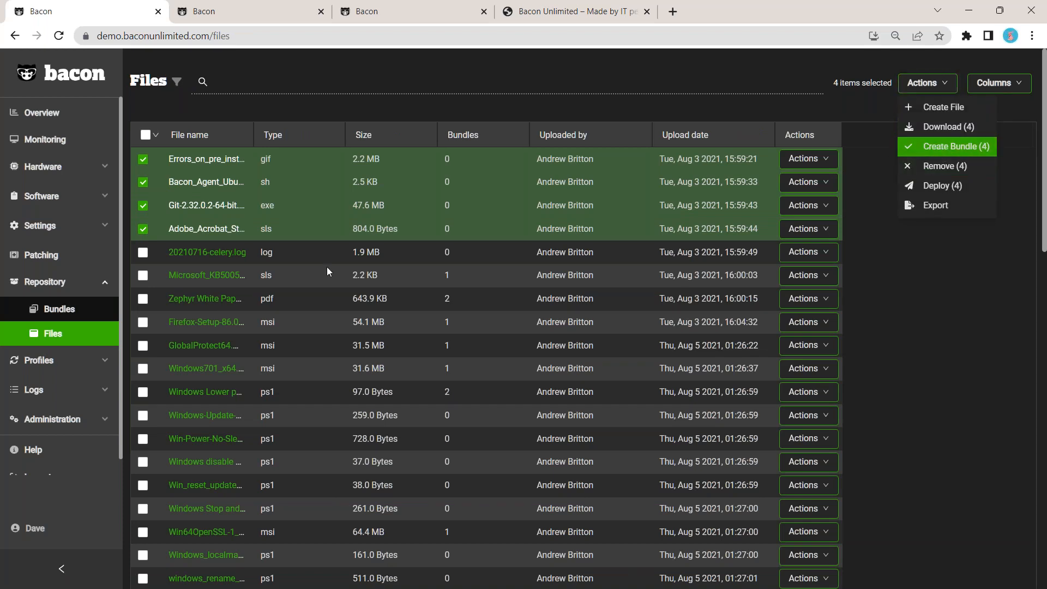
Open the Install Office 365 bundle in a new browser tab and view its files and launcher.
left_click(62, 316)
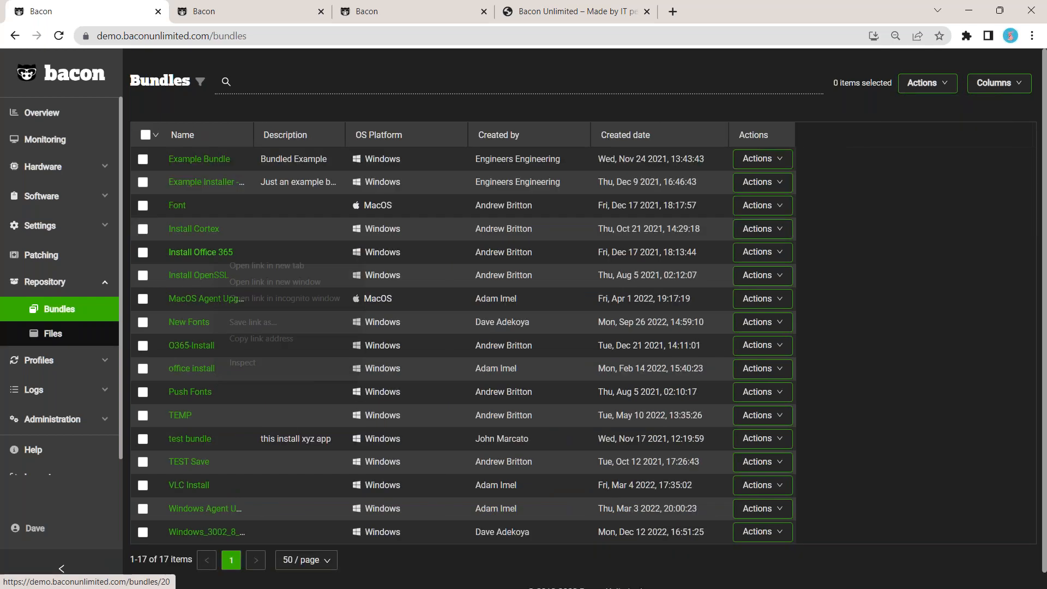
right_click(212, 255)
left_click(290, 263)
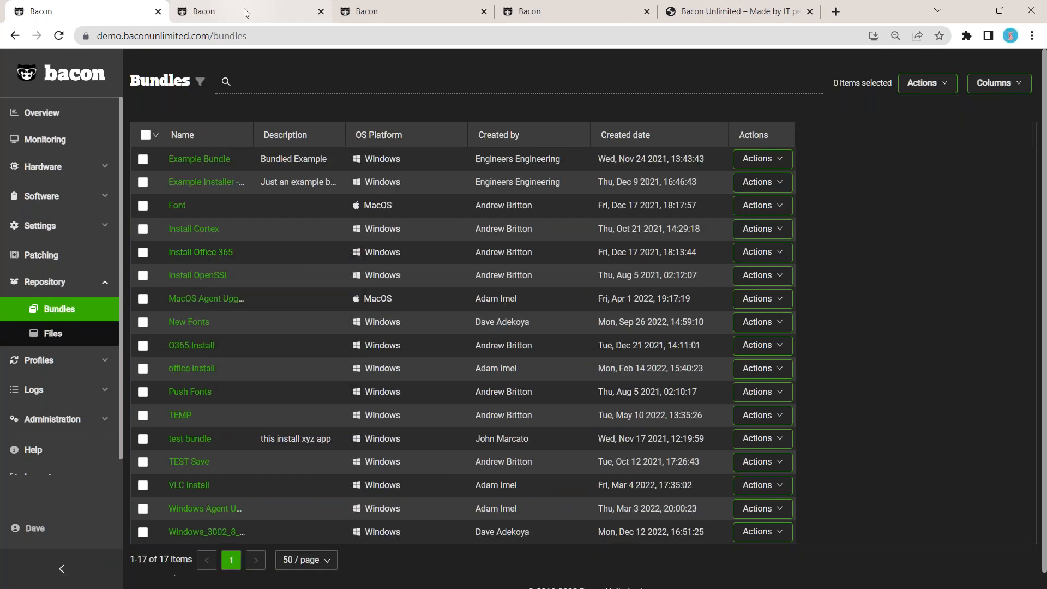
left_click(244, 8)
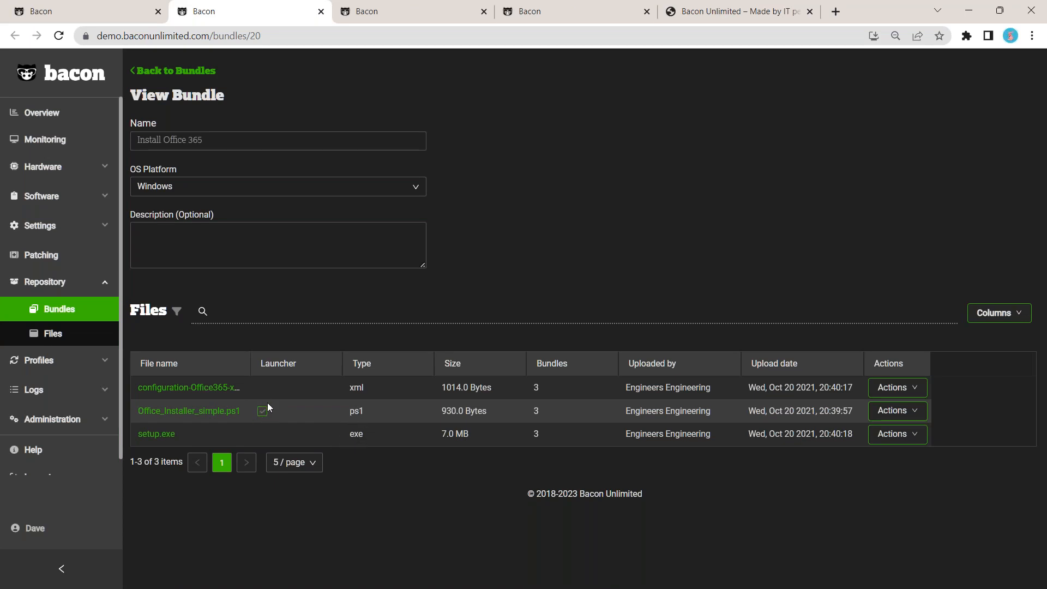
Open Office_Installer_simple.ps1 from the bundle for editing, review its script and line endings, and close its browser tab.
left_click(915, 416)
left_click(918, 454)
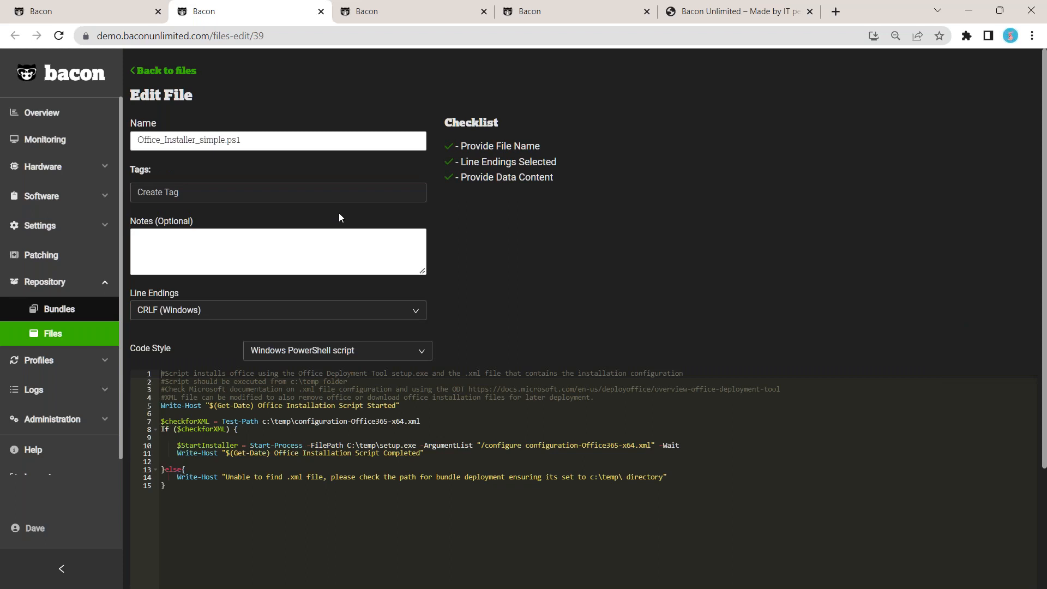
scroll(342, 209, "down", 2)
scroll(456, 286, "down", 1)
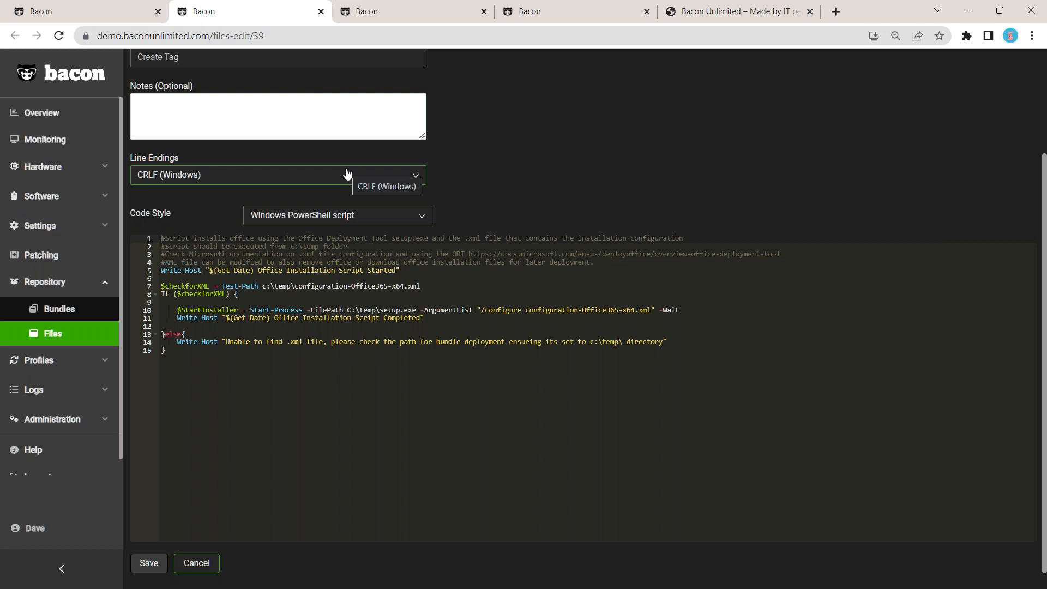
left_click(321, 12)
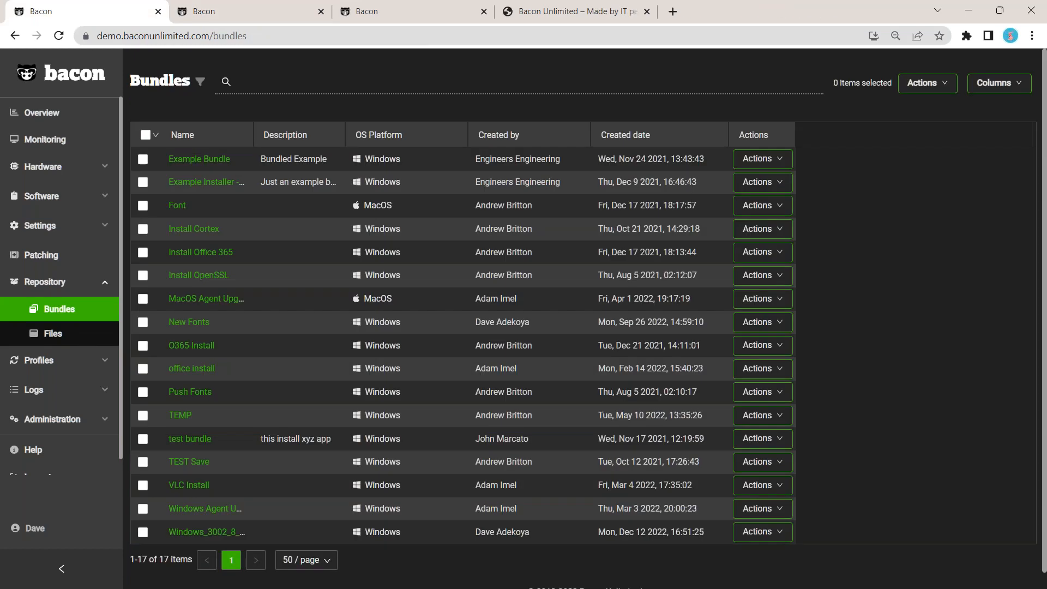
Open the deployment page for the Install Office 365 bundle and review its endpoint, location, run-as and schedule options.
left_click(775, 257)
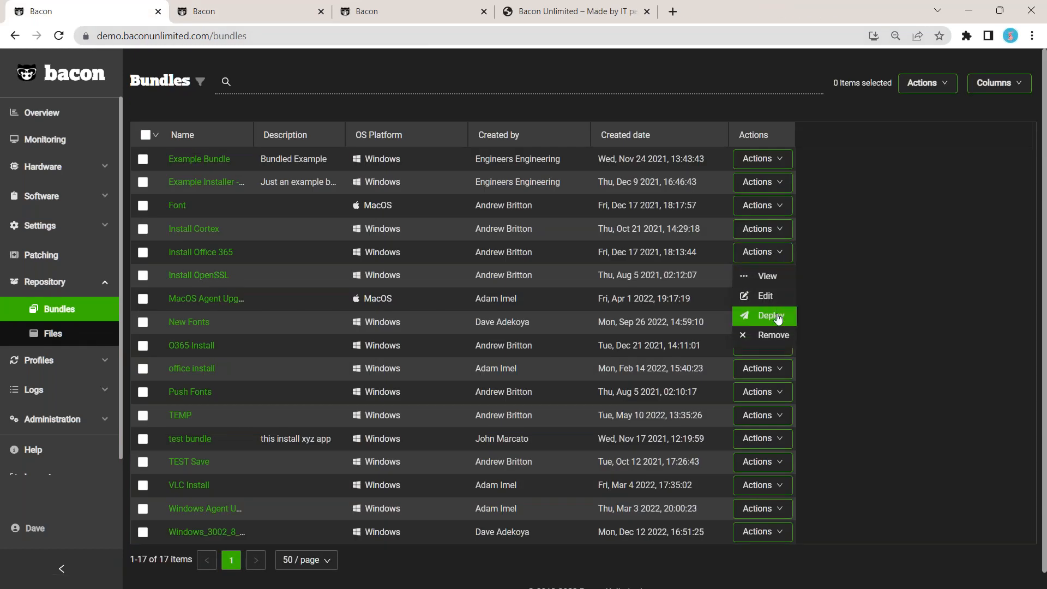
left_click(777, 318)
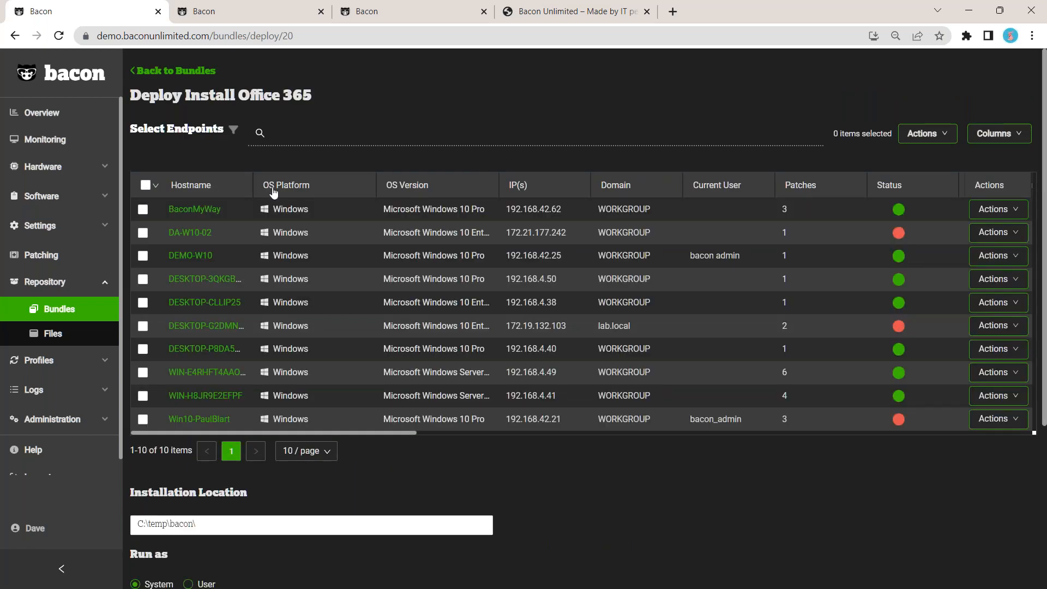
scroll(273, 192, "down", 1)
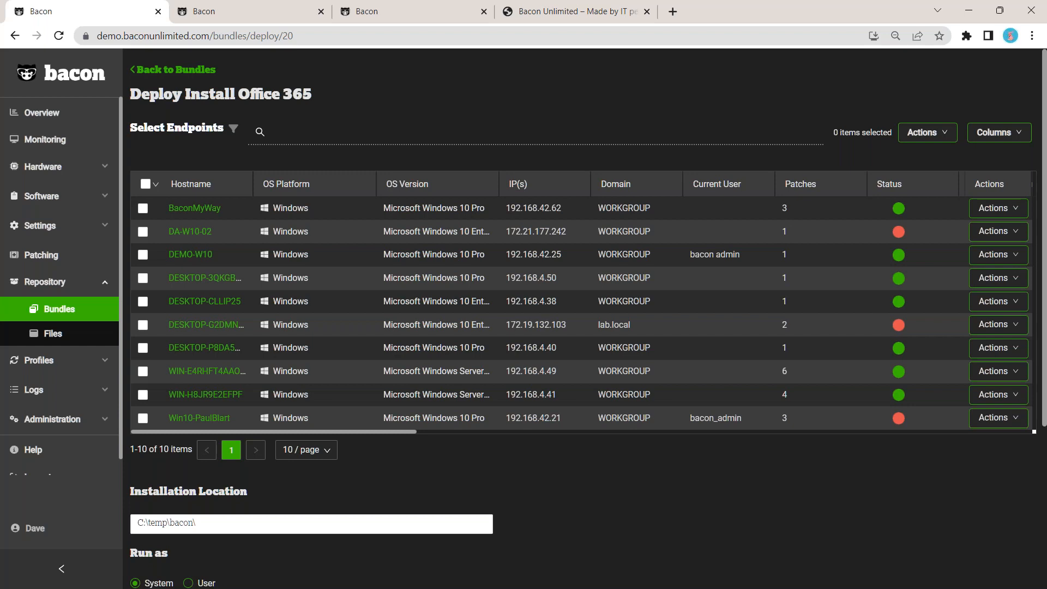
scroll(290, 227, "down", 4)
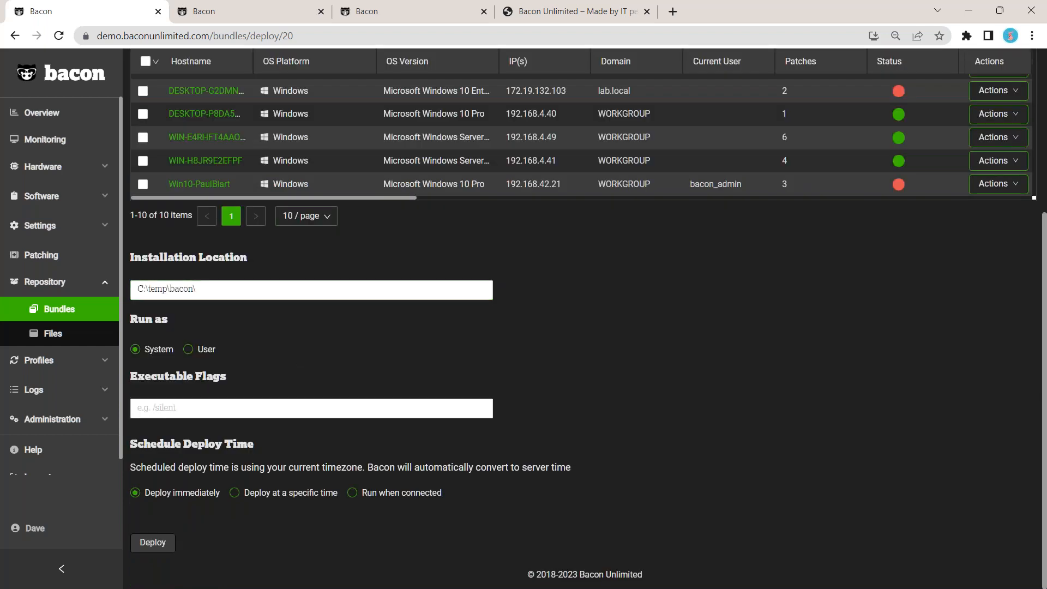
Open the list of states used by profiles and browse the available entries.
left_click(54, 361)
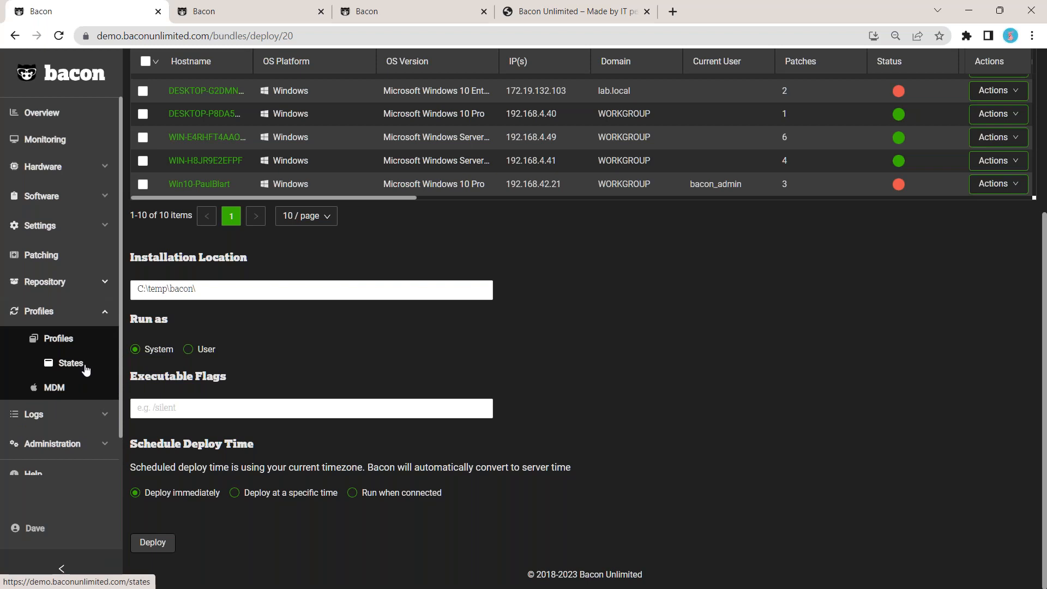
left_click(85, 368)
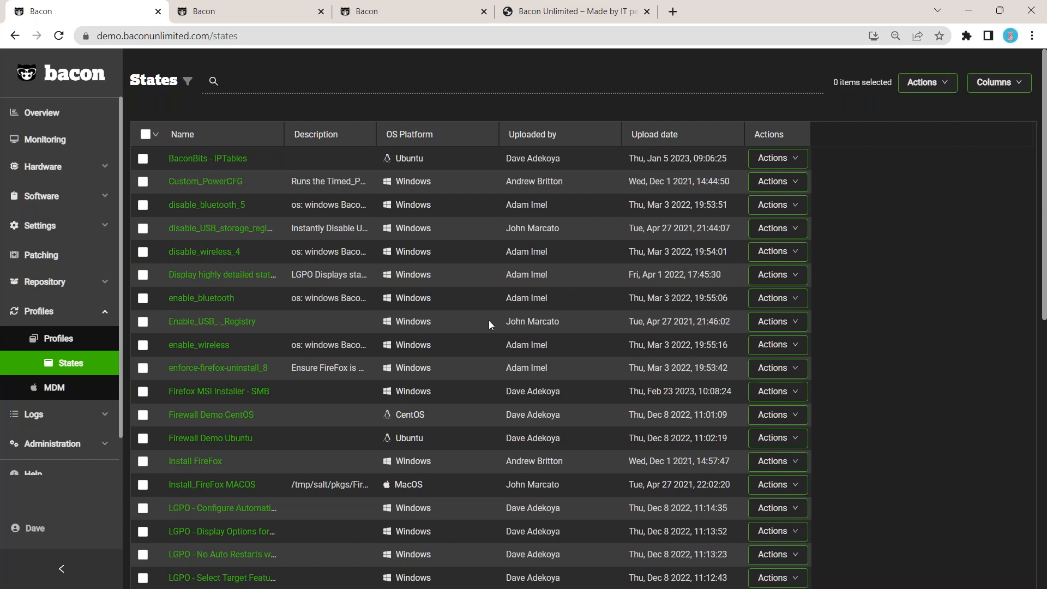
scroll(309, 281, "down", 4)
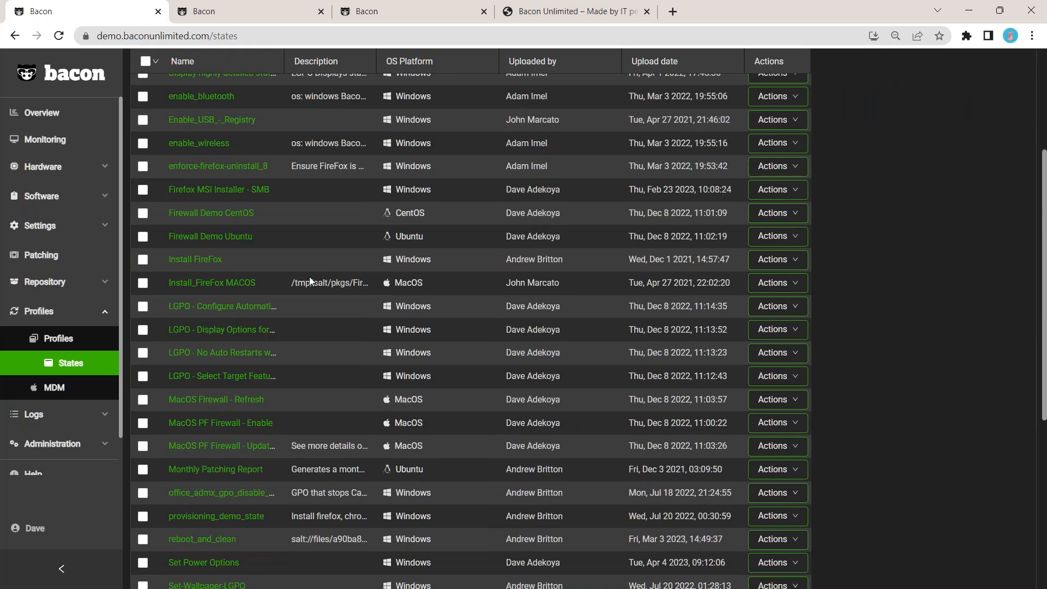
Open the LGPO - Configure Automatic Updates state for editing, review its code through the update settings at the end, and cancel.
left_click(774, 306)
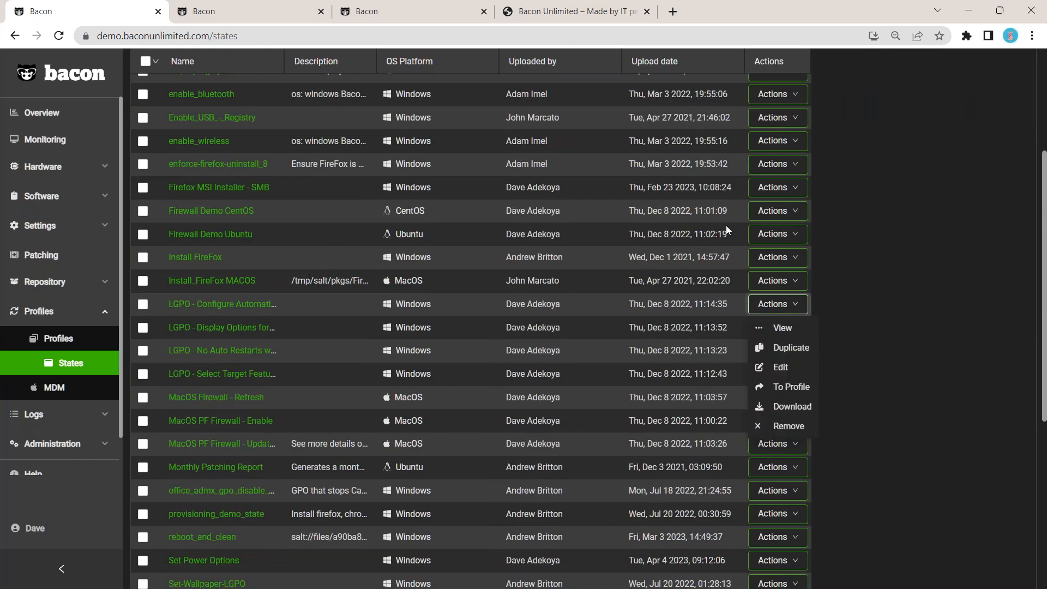
left_click(803, 375)
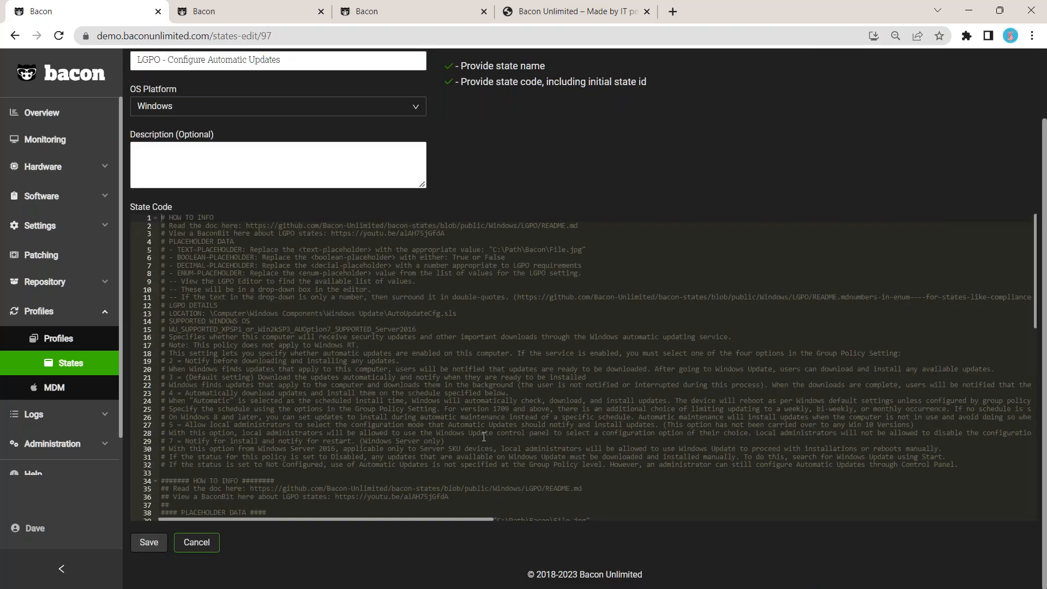
scroll(411, 467, "down", 1)
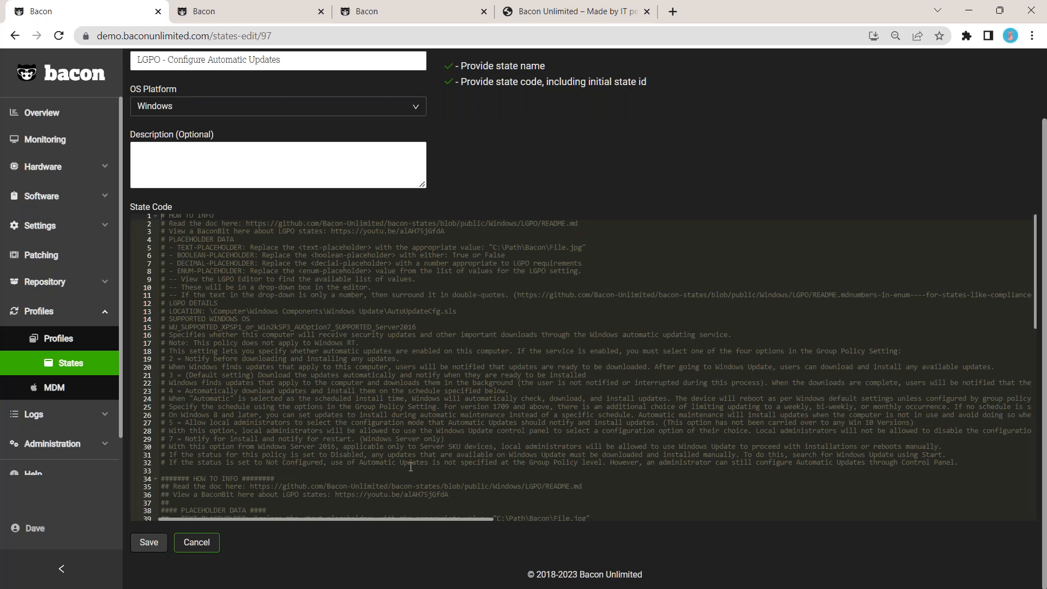
scroll(411, 467, "down", 6)
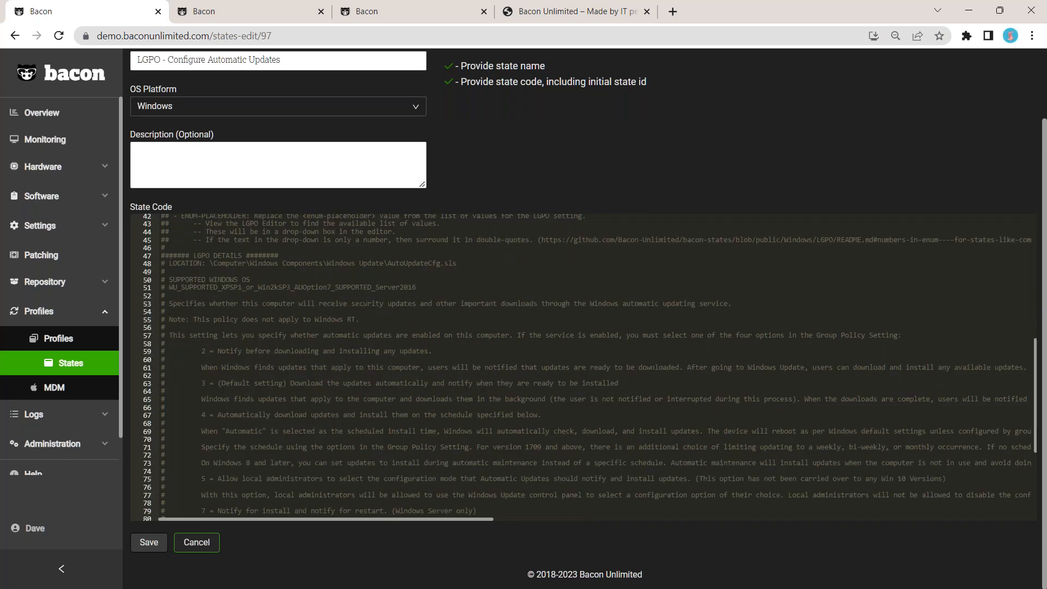
scroll(227, 425, "down", 3)
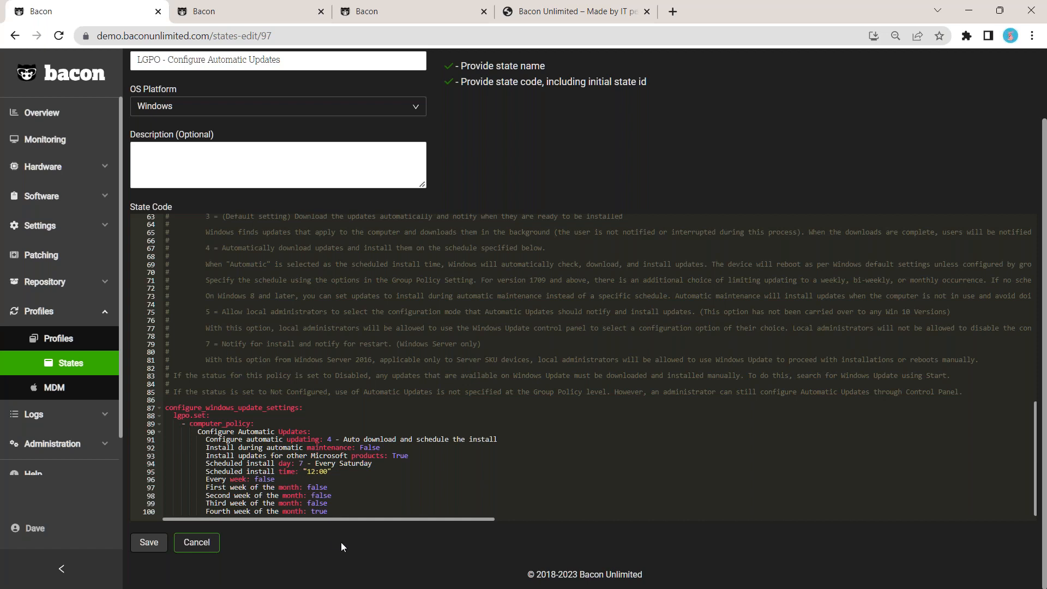
left_click(204, 548)
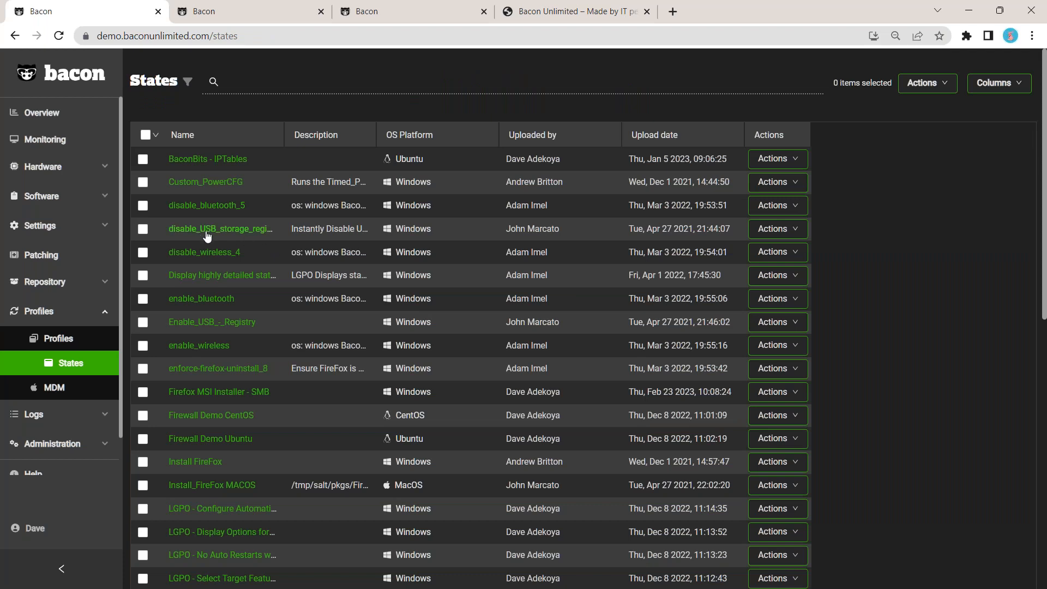
Open the disable_USB_storage_registry state for editing and highlight the USBSTOR registry path in its code.
left_click(776, 232)
left_click(780, 291)
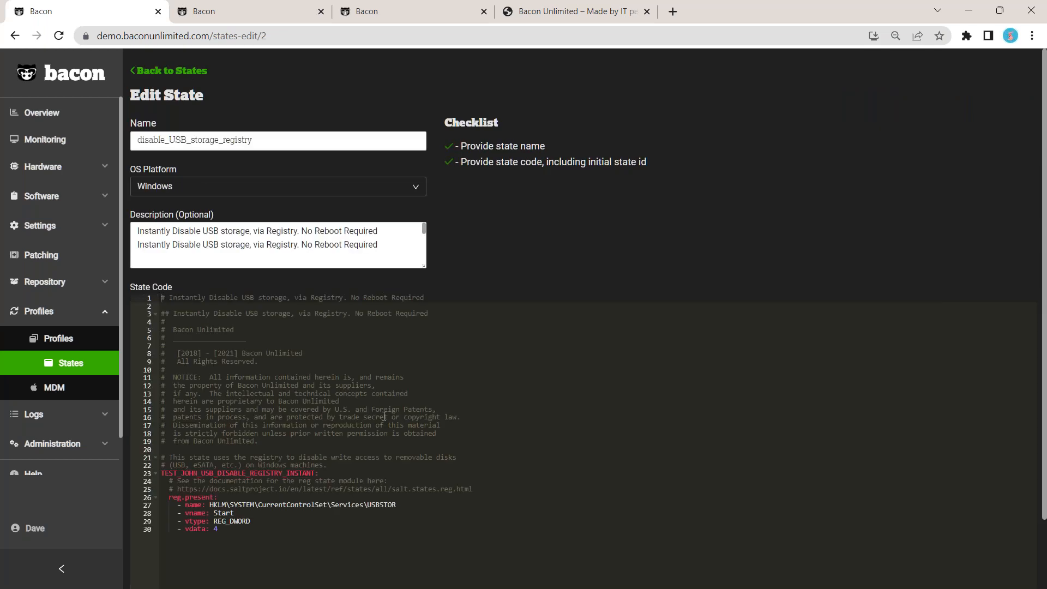
scroll(386, 416, "down", 1)
scroll(386, 416, "down", 1)
left_click_drag(211, 424, 398, 425)
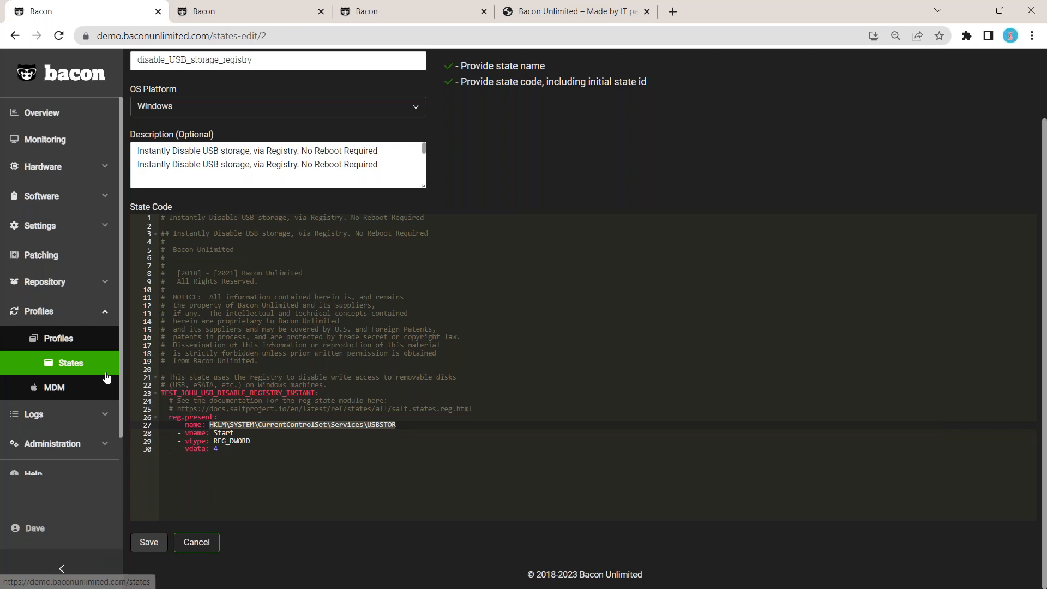
Open the list of profiles and look through all its entries.
left_click(76, 346)
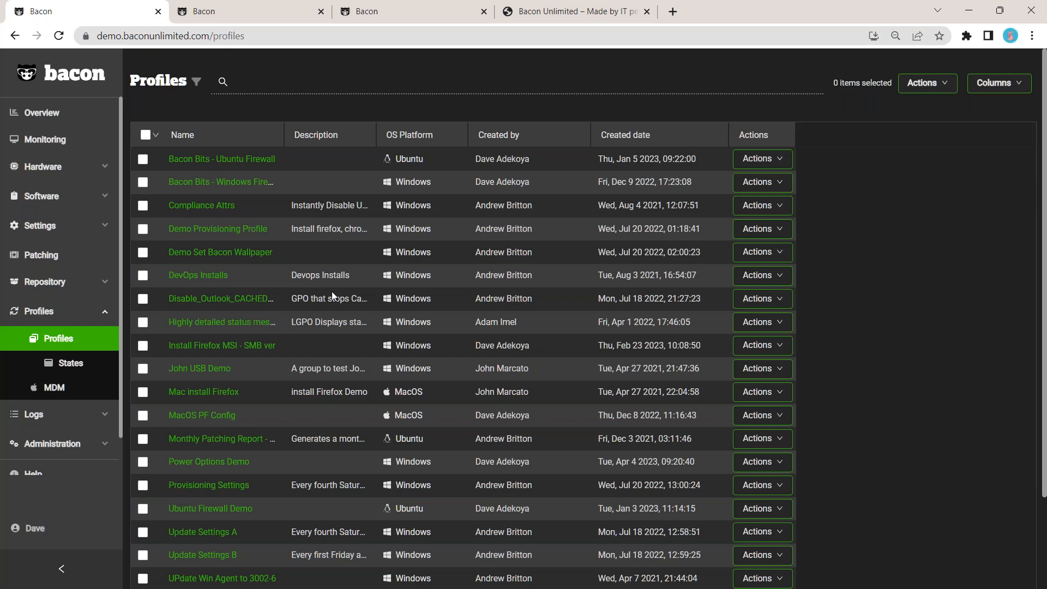
scroll(318, 393, "down", 1)
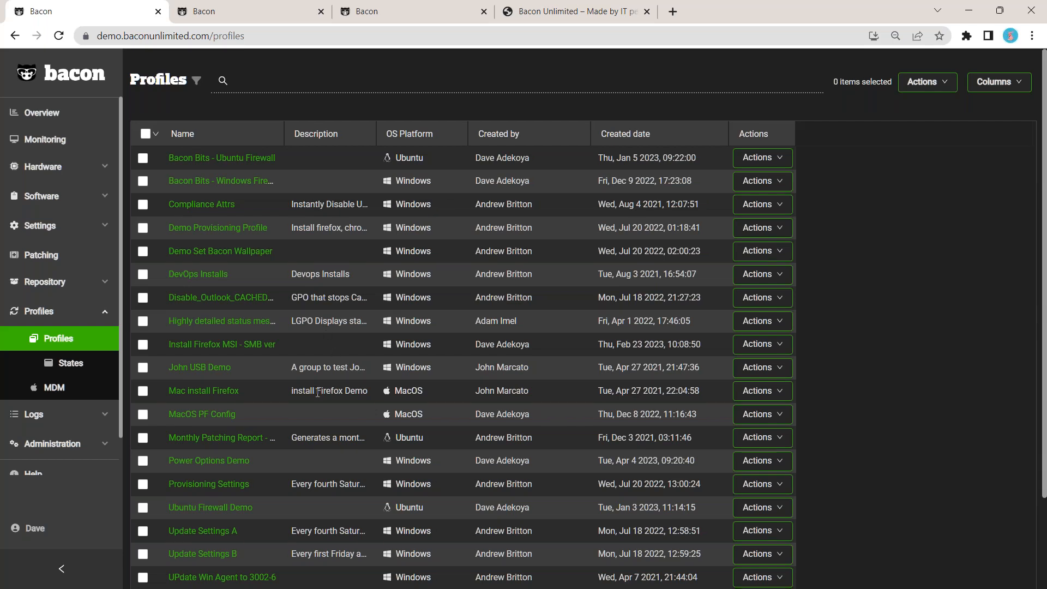
scroll(318, 392, "down", 3)
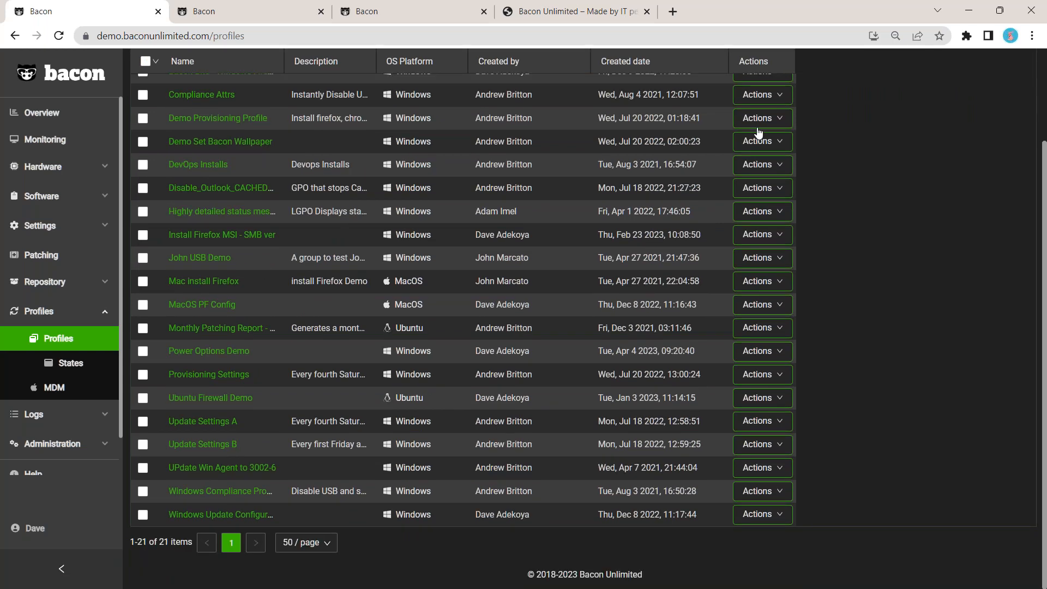
Open the deployment page of the Demo Set Bacon Wallpaper profile and select the Windows online and East Coast Factory Network groups.
left_click(758, 142)
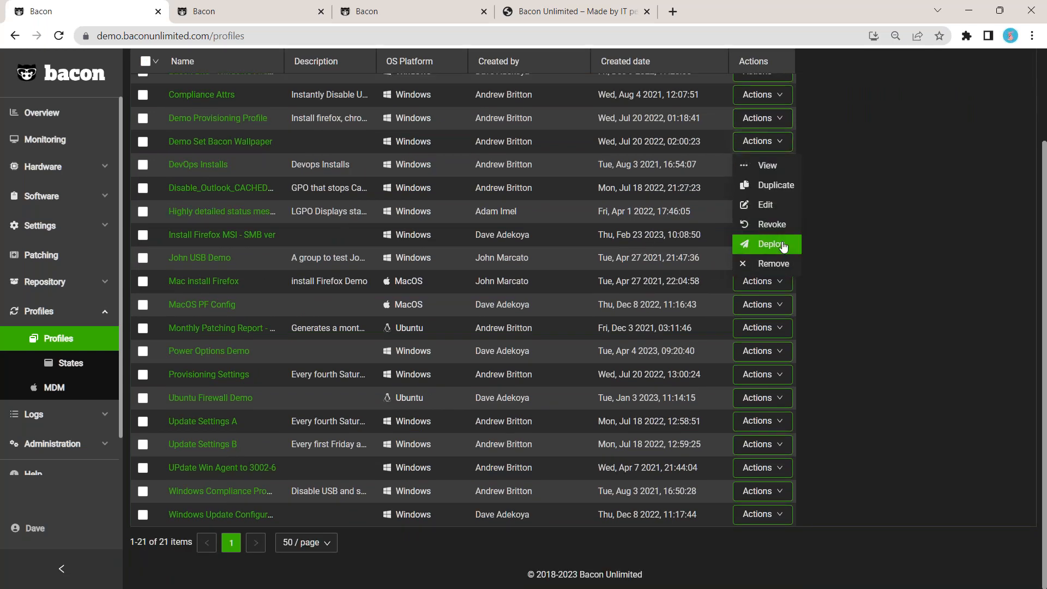
left_click(764, 241)
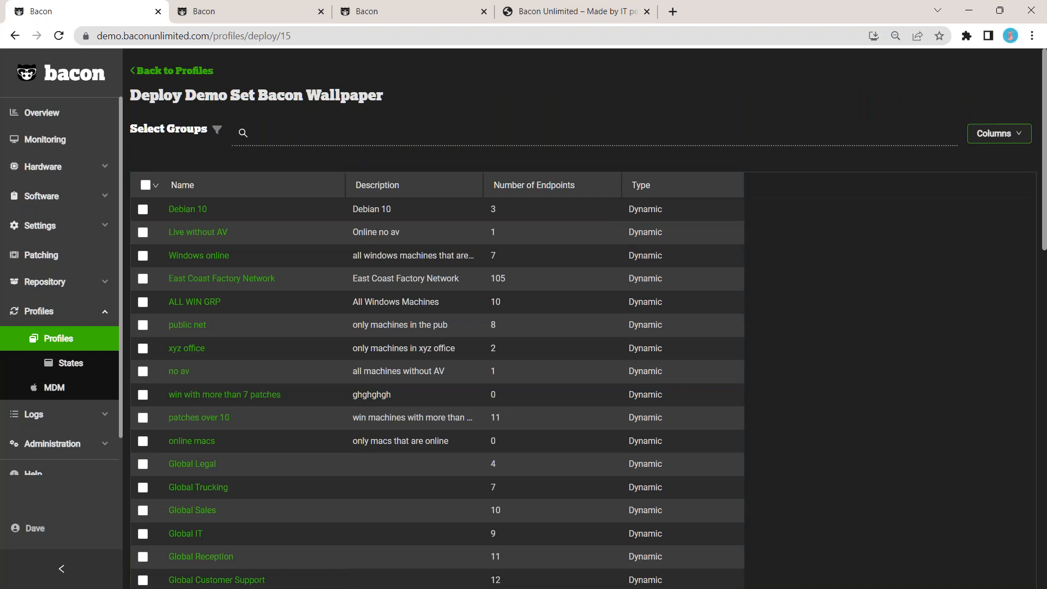
scroll(583, 327, "down", 1)
scroll(770, 257, "up", 5)
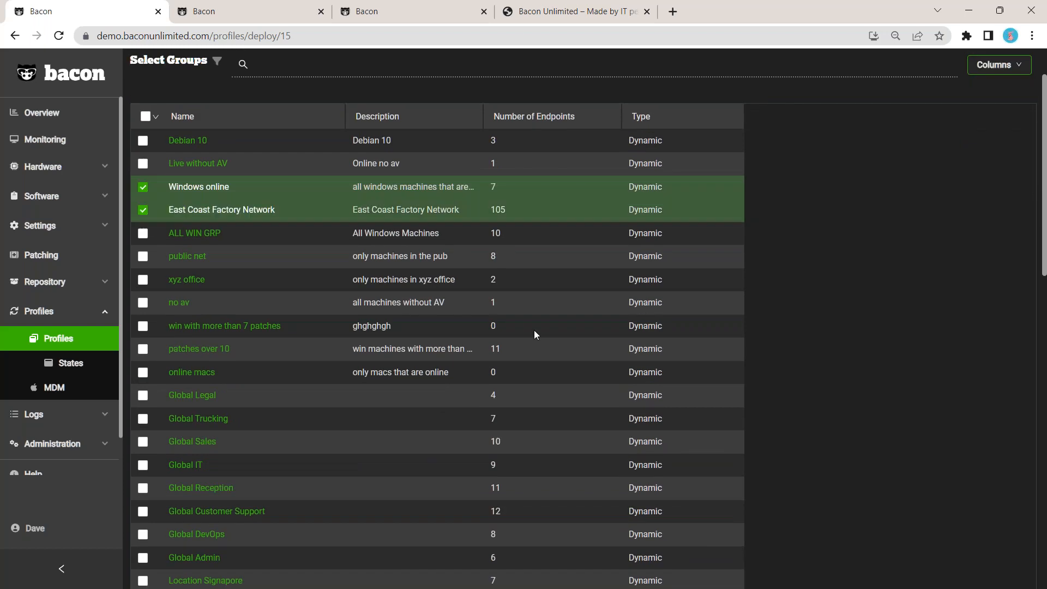
scroll(534, 329, "down", 15)
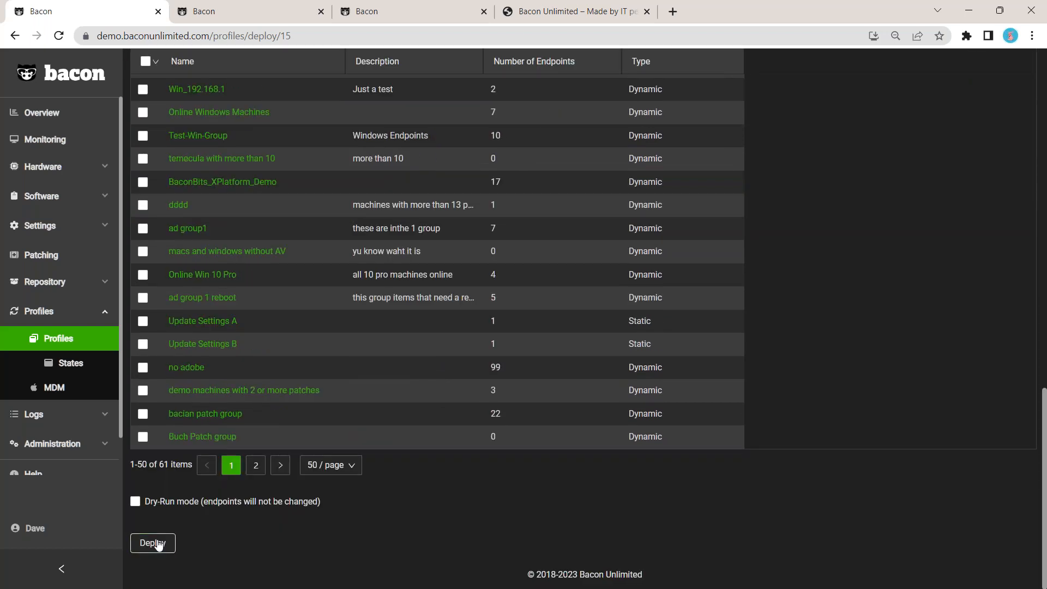
View the details of the completed Demo Set Bacon Wallpaper job in the job logs, and open the system logs.
left_click(86, 420)
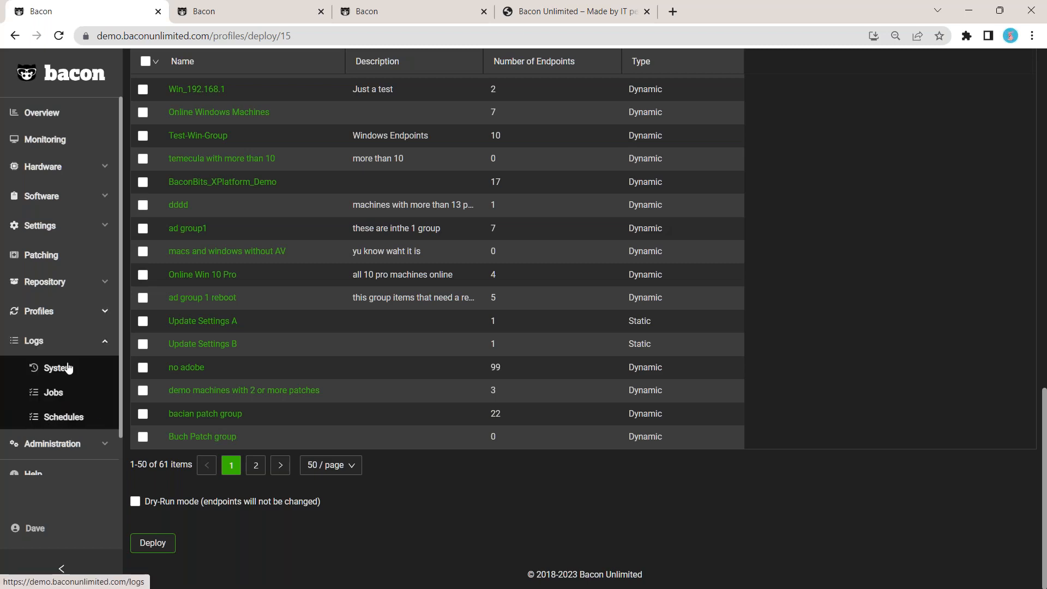
left_click(55, 397)
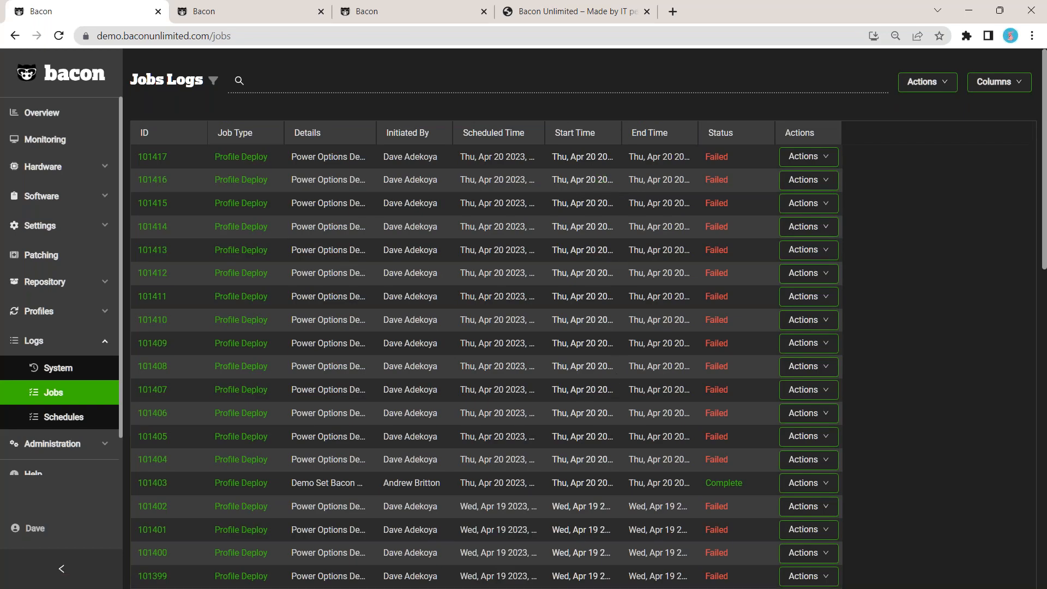
scroll(302, 385, "down", 2)
left_click(304, 350)
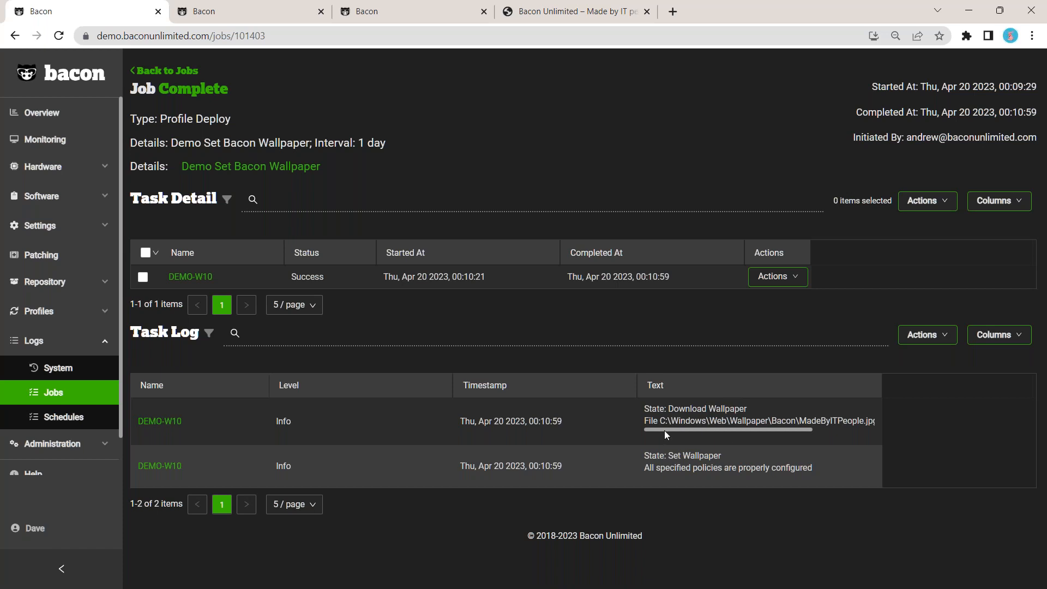
left_click(47, 375)
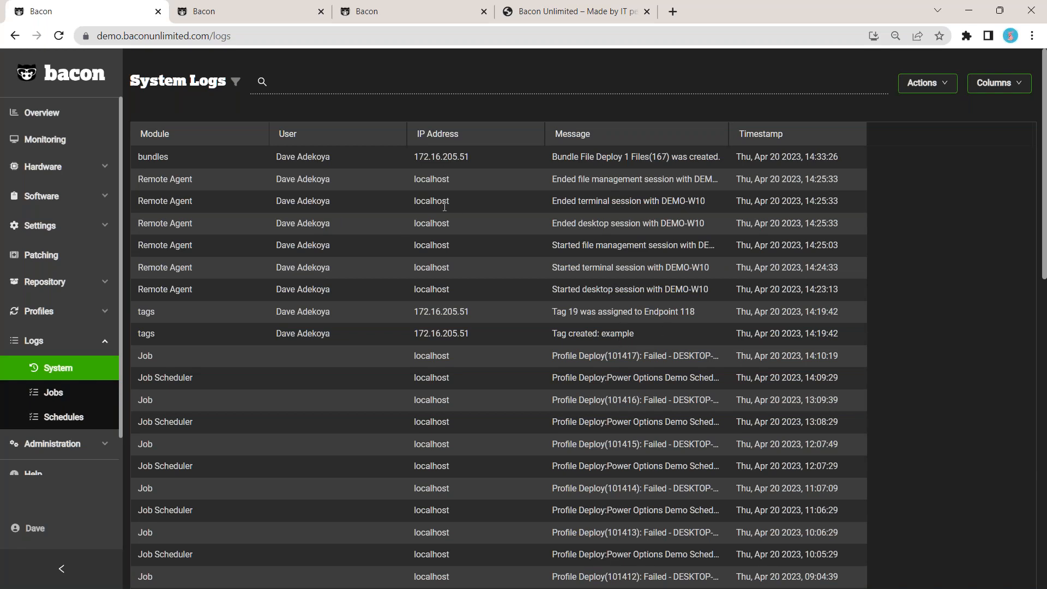
Open the administration Control page, view the licensing information and switch to the Health Dashboard.
left_click(59, 451)
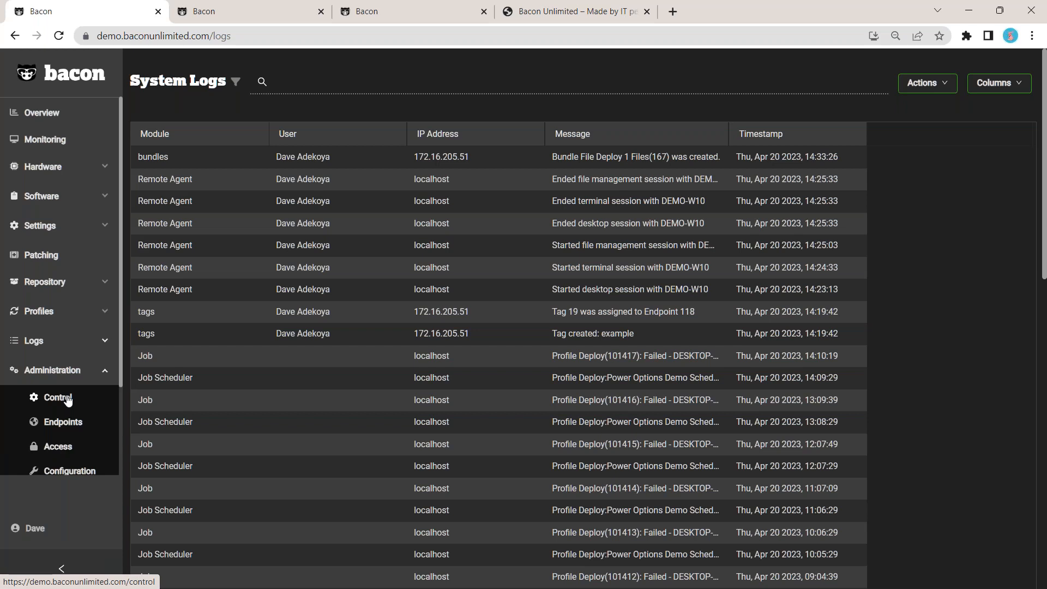
left_click(67, 400)
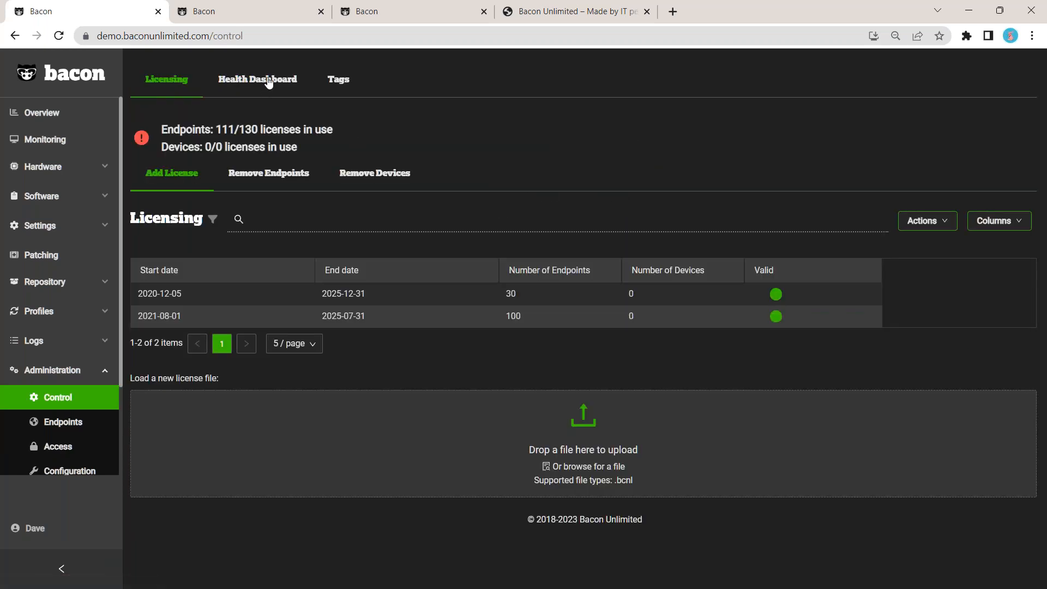
left_click(270, 80)
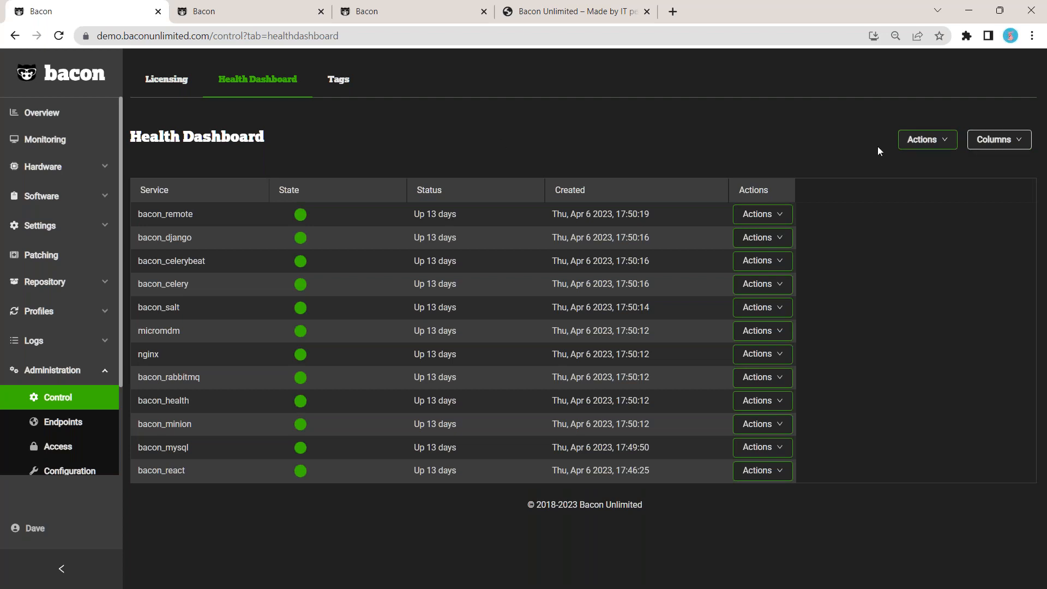
Show the actions available for all services and for the bacon_remote service on the Health Dashboard.
left_click(921, 144)
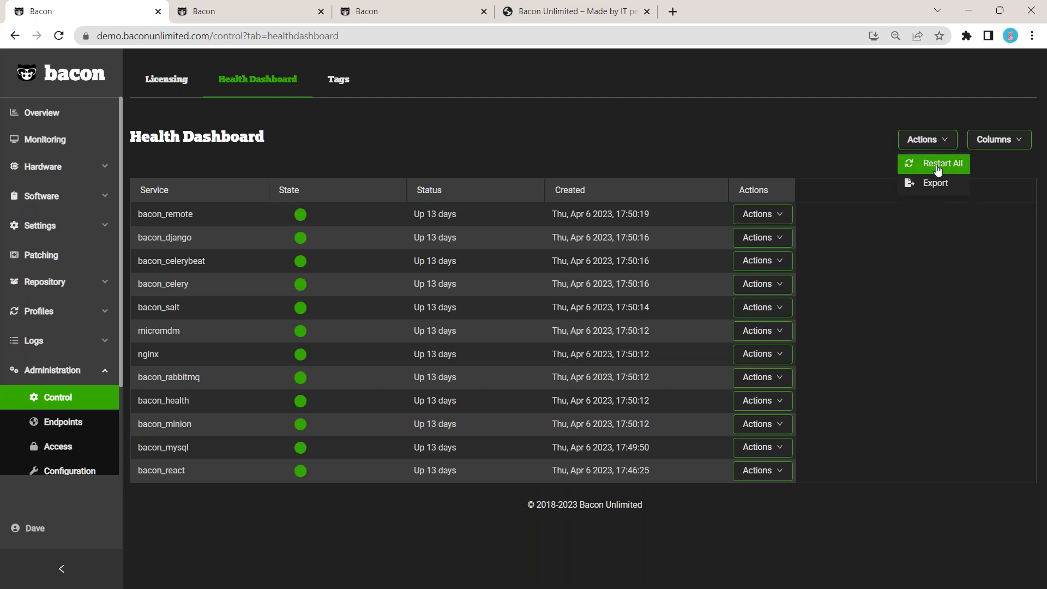
left_click(760, 212)
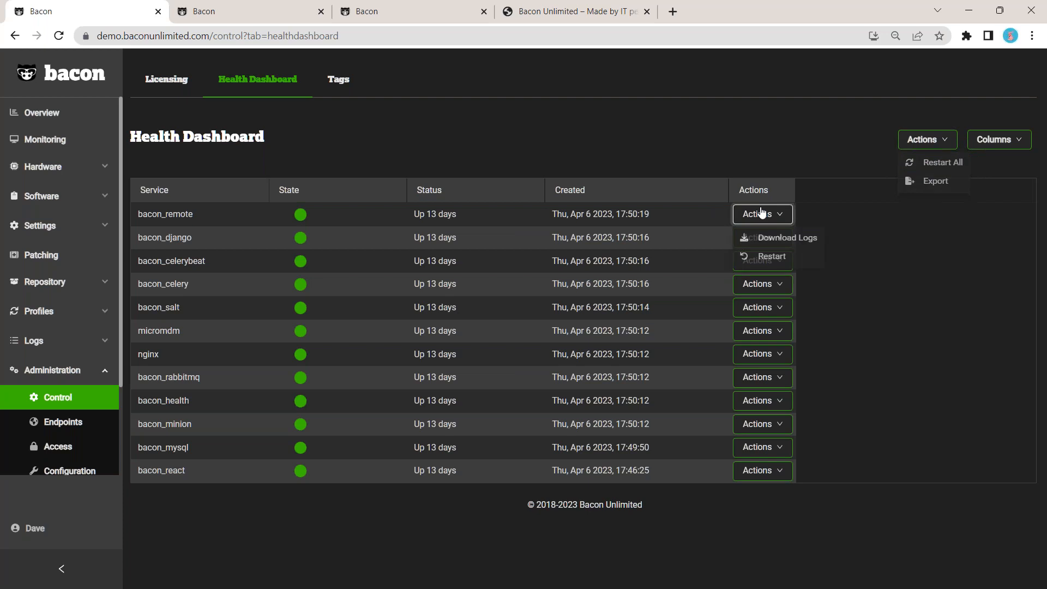
left_click(774, 256)
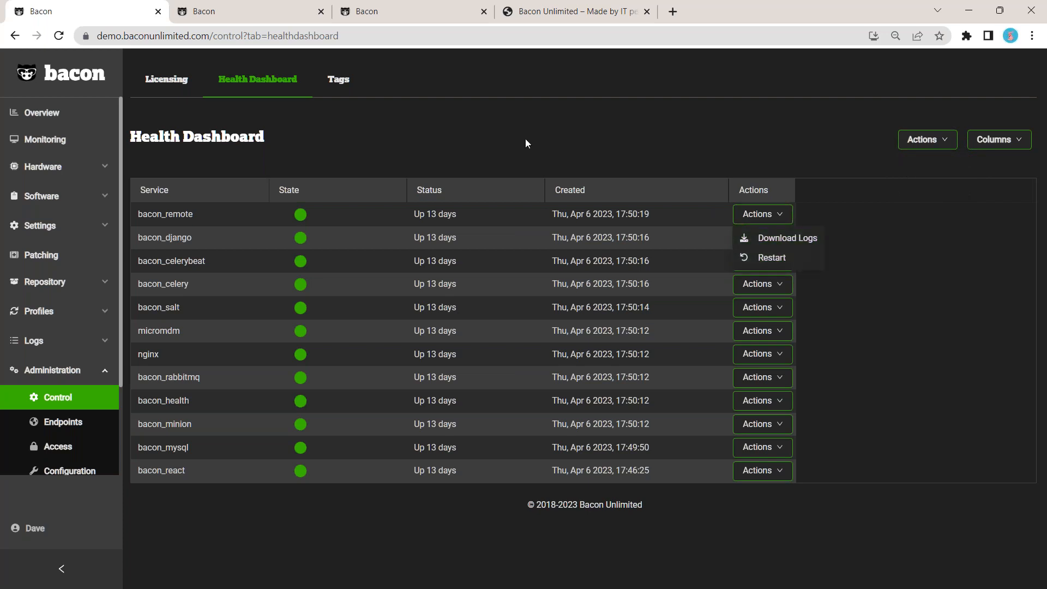
Search the administration tags for "example" and delete the example tag.
left_click(338, 81)
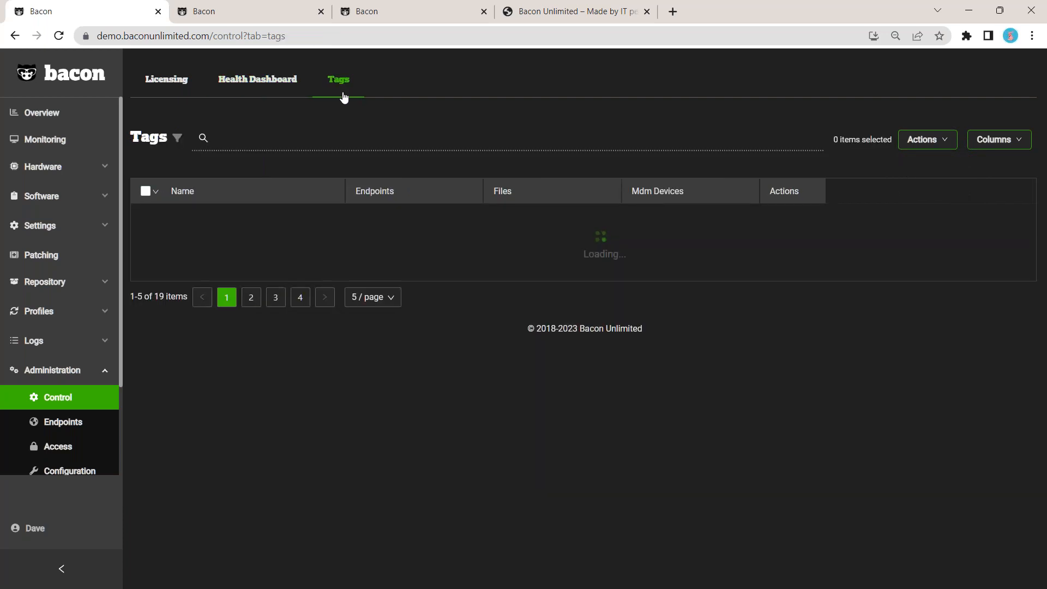
type("example")
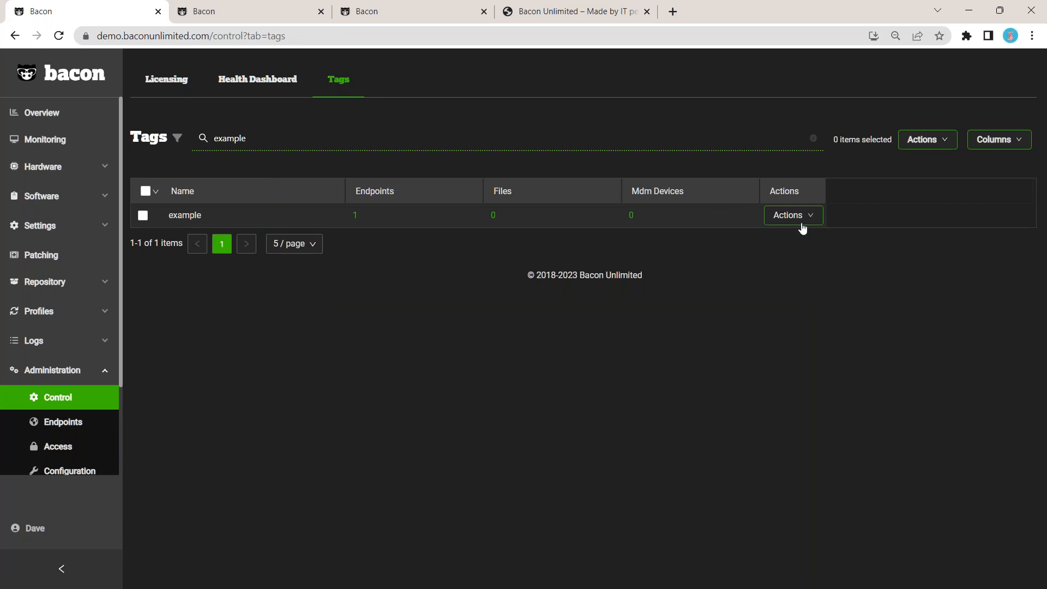
left_click(802, 224)
left_click(804, 259)
left_click(615, 200)
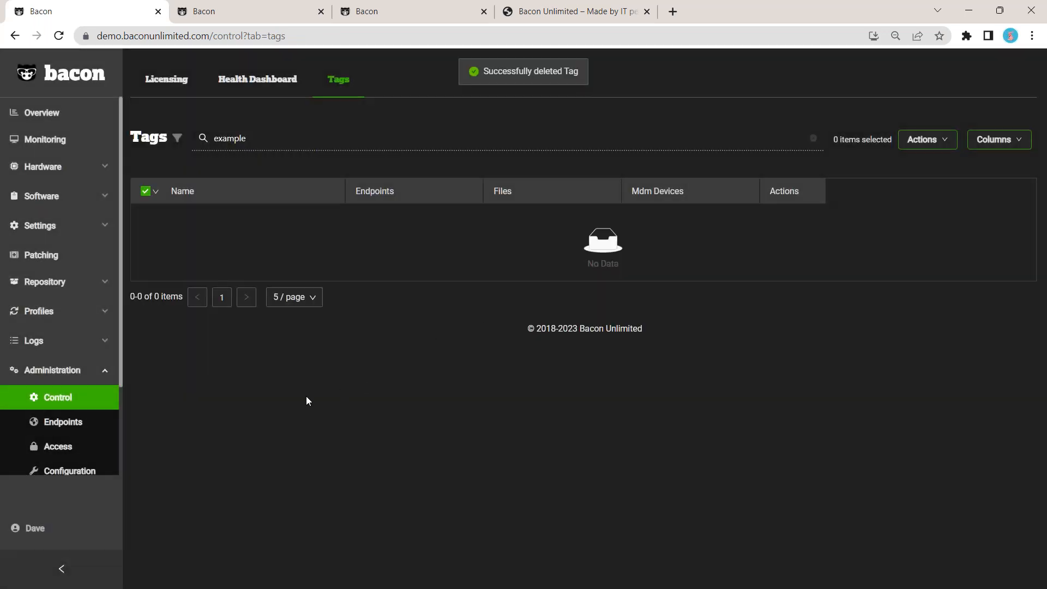
Open the Access users list and view the details of the user with the Patch role in East Coast Factory Network.
left_click(65, 450)
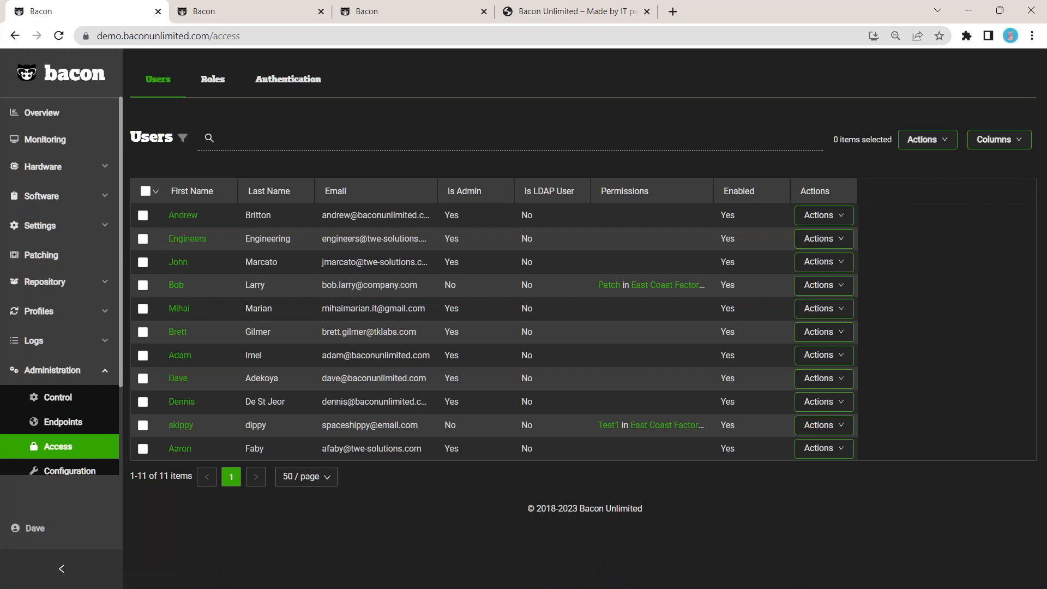
left_click(175, 285)
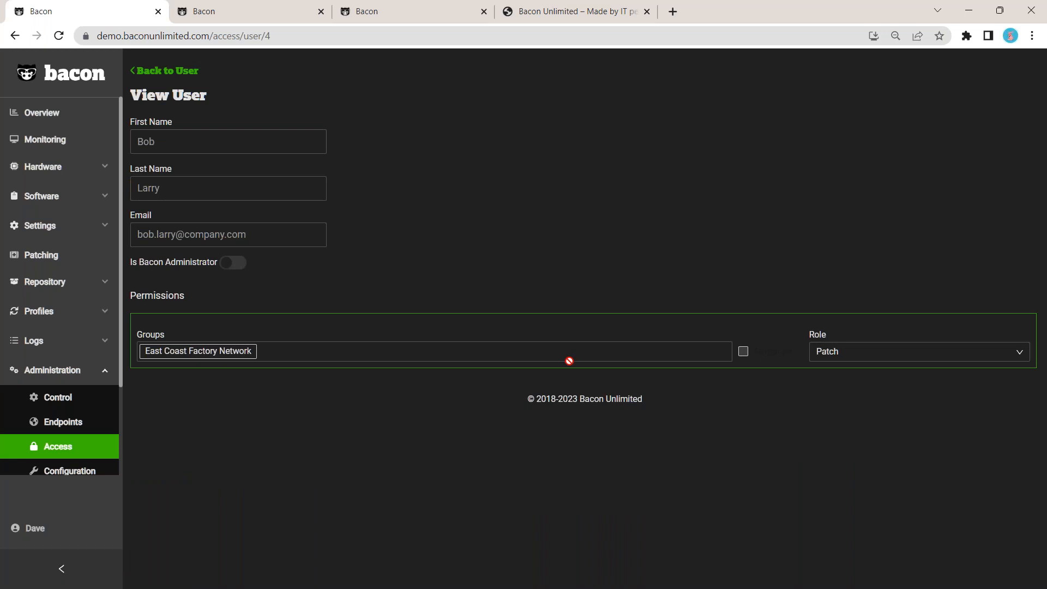
left_click(189, 73)
Open the Patch role for editing, review its permission matrix, and return to the roles list.
left_click(216, 85)
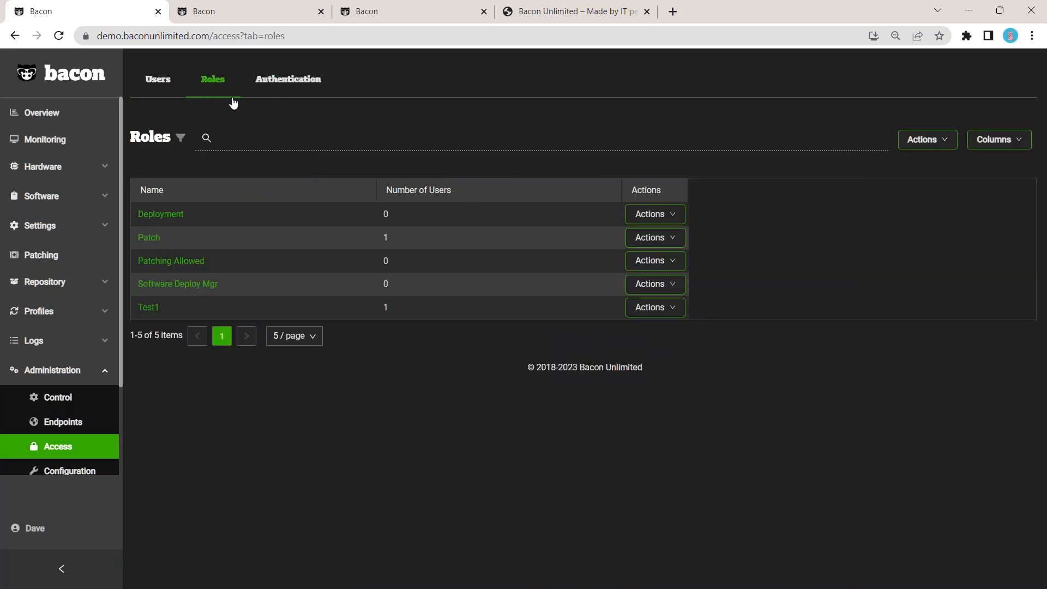
mouse_move(671, 240)
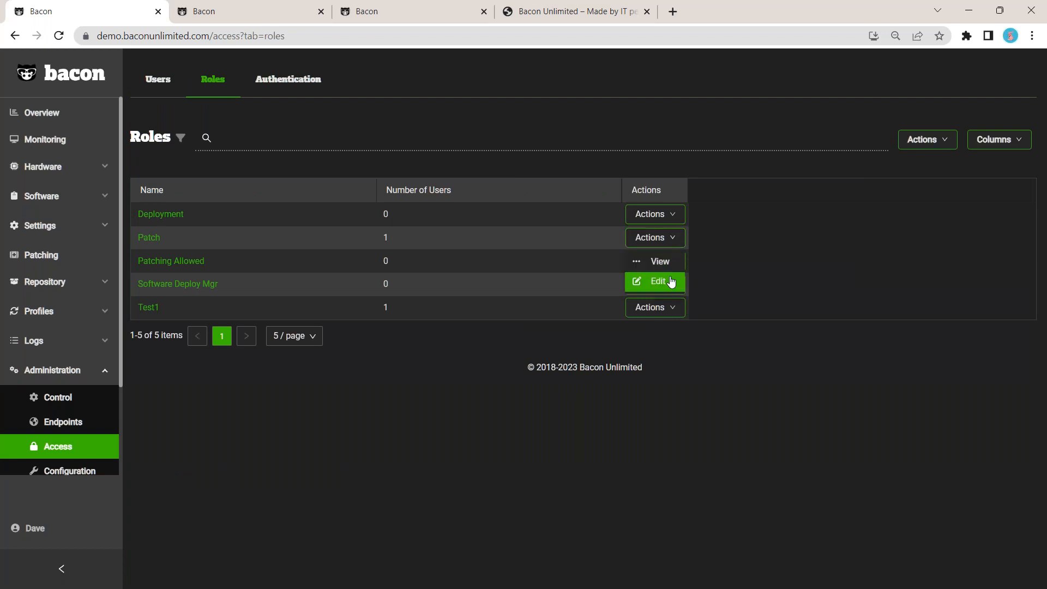
left_click(671, 282)
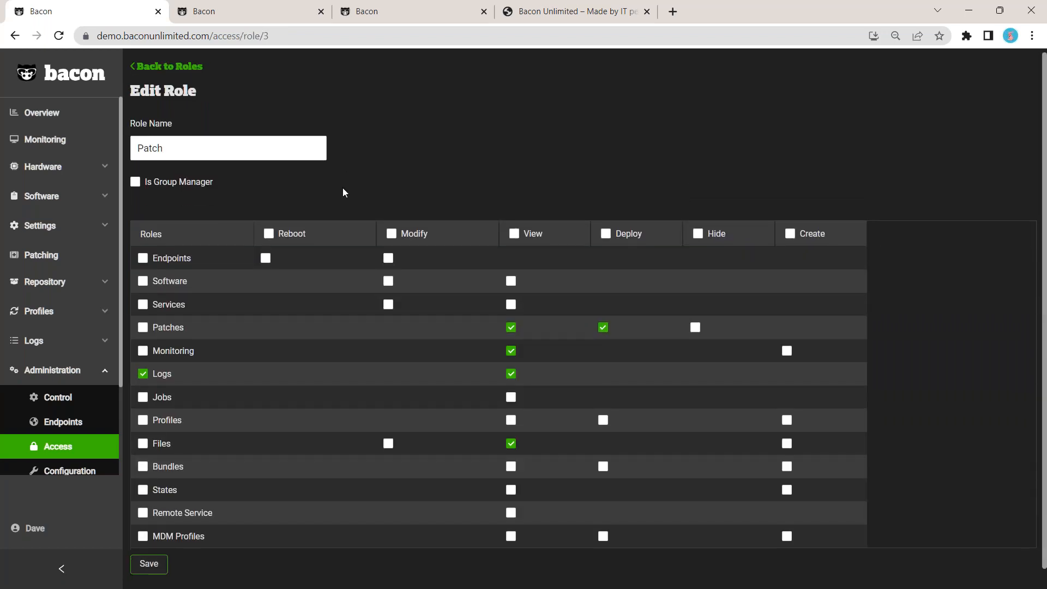
scroll(154, 343, "down", 1)
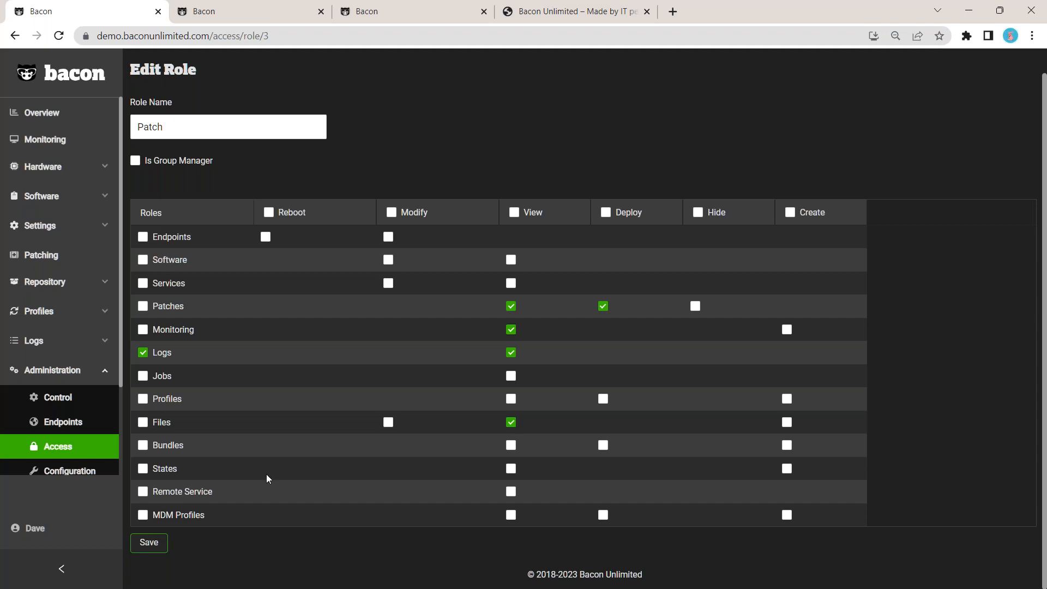
scroll(545, 273, "up", 1)
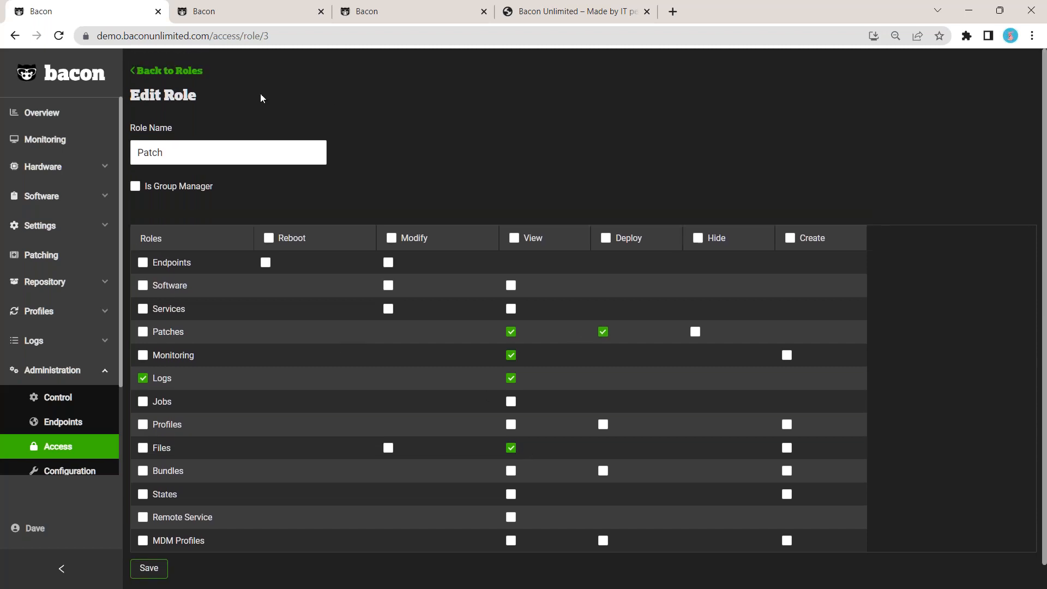
left_click(175, 75)
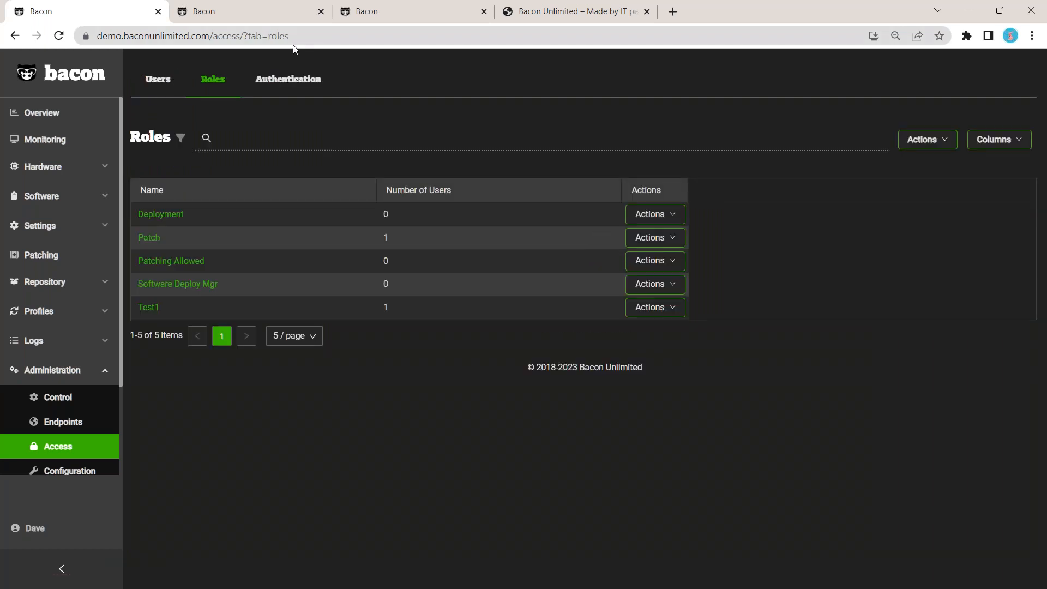
Examine the Authentication settings for Active Directory connections, the two-factor requirement, and the 2-factor enabled users and AD objects.
left_click(283, 80)
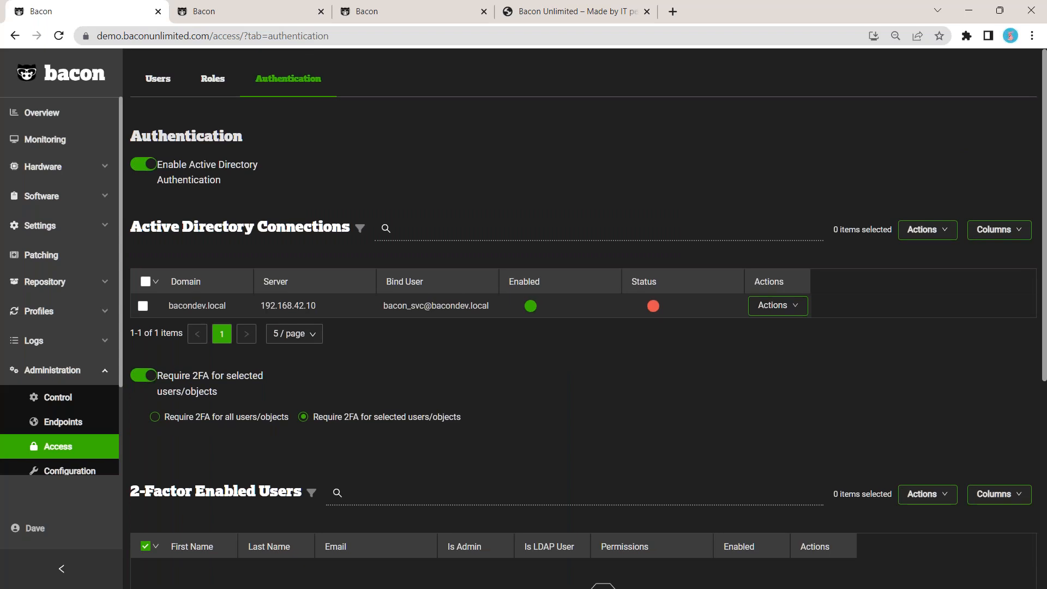
scroll(314, 128, "down", 2)
scroll(291, 169, "up", 1)
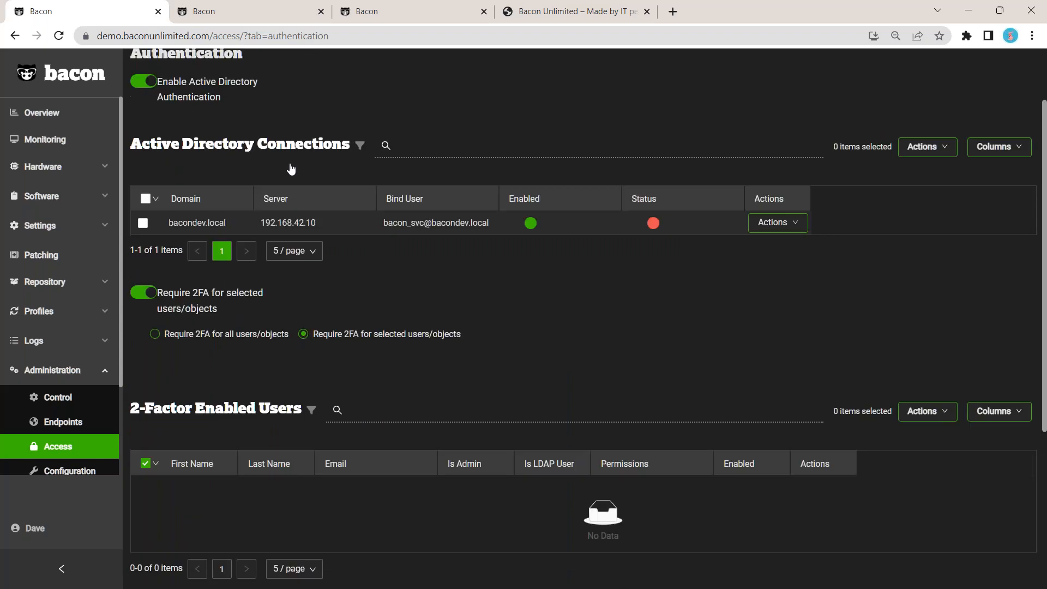
scroll(290, 169, "up", 2)
scroll(316, 216, "down", 1)
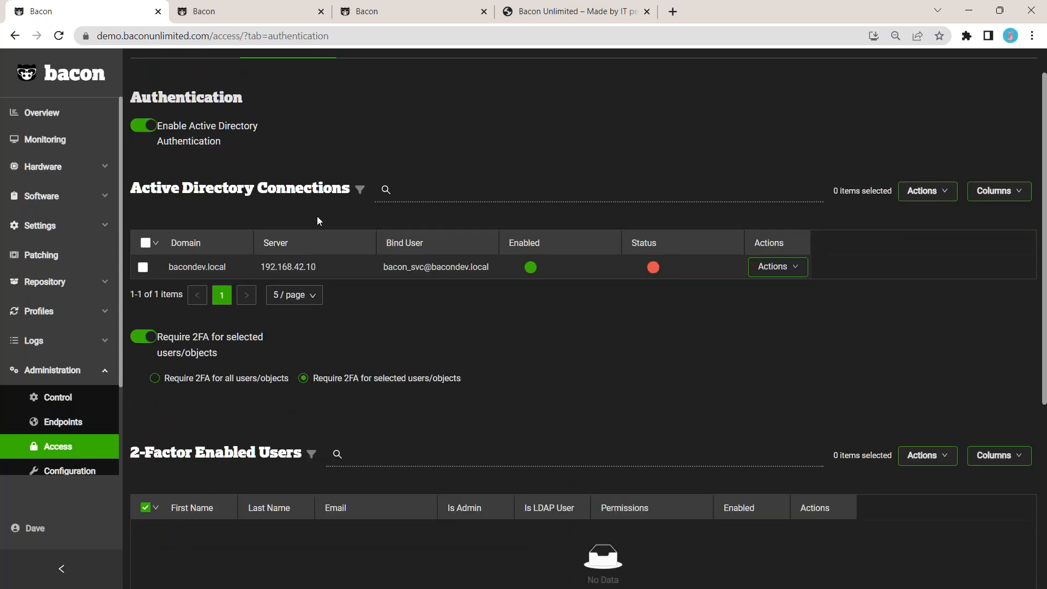
scroll(316, 216, "down", 1)
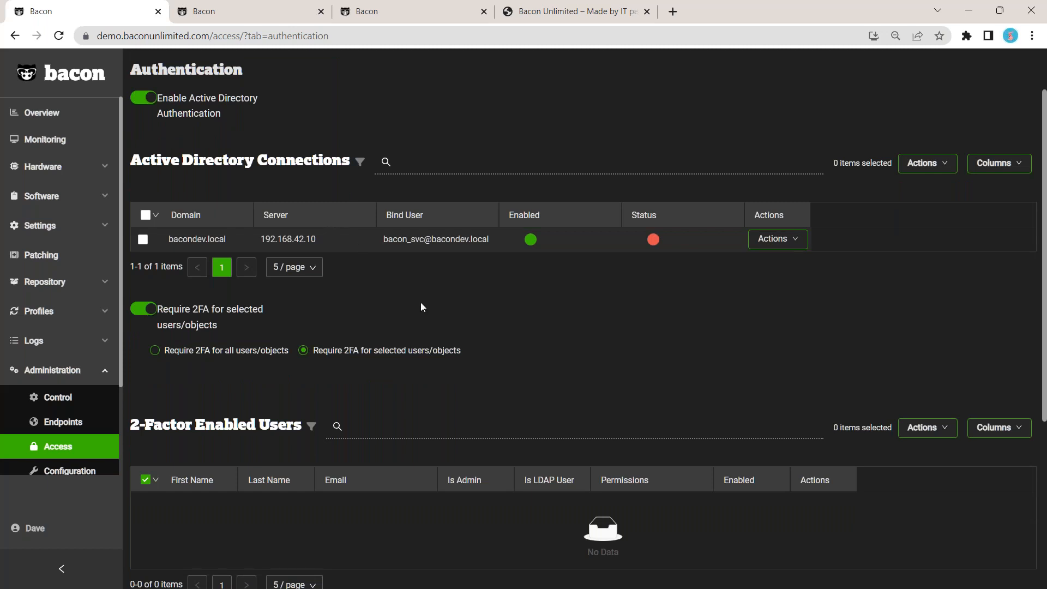
scroll(420, 303, "up", 1)
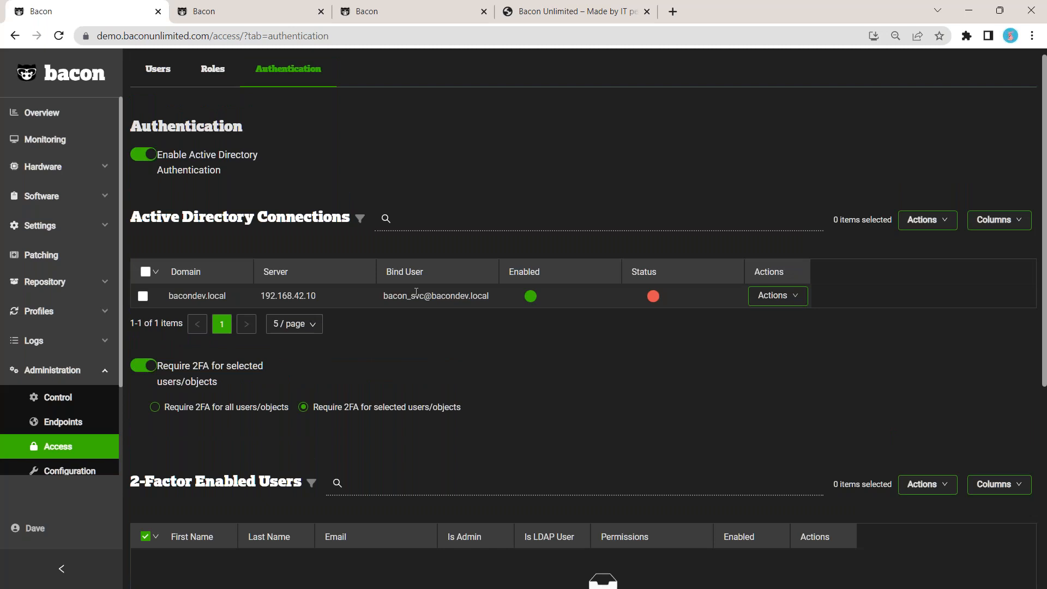
scroll(416, 292, "down", 5)
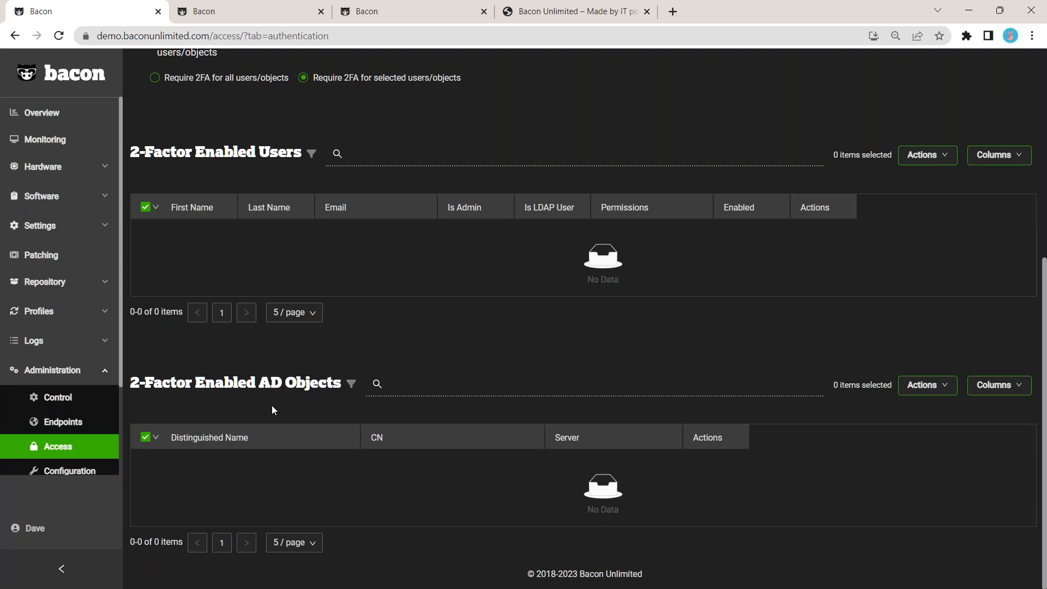
scroll(588, 318, "up", 1)
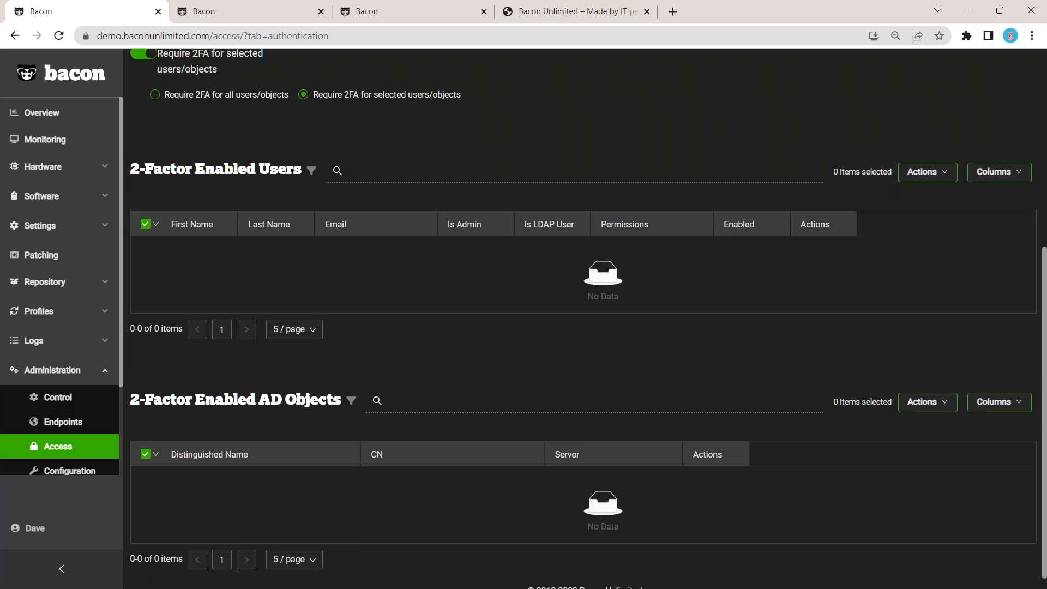
scroll(227, 408, "up", 5)
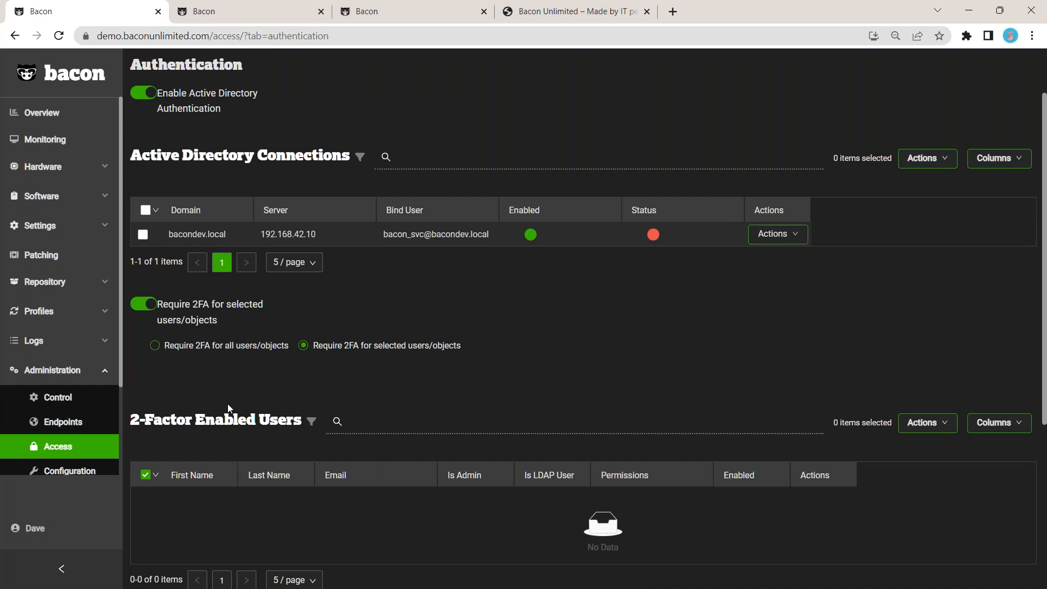
Browse the Bacon Administrator's Guide in the help documentation and open the Support page.
scroll(108, 427, "down", 2)
scroll(283, 411, "down", 1)
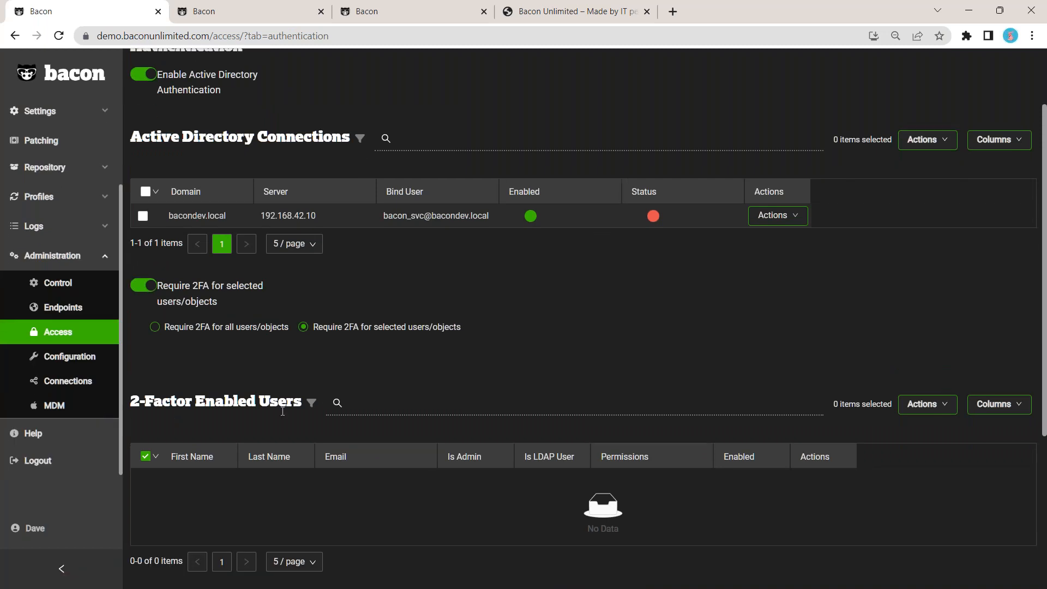
scroll(283, 411, "down", 1)
left_click(70, 436)
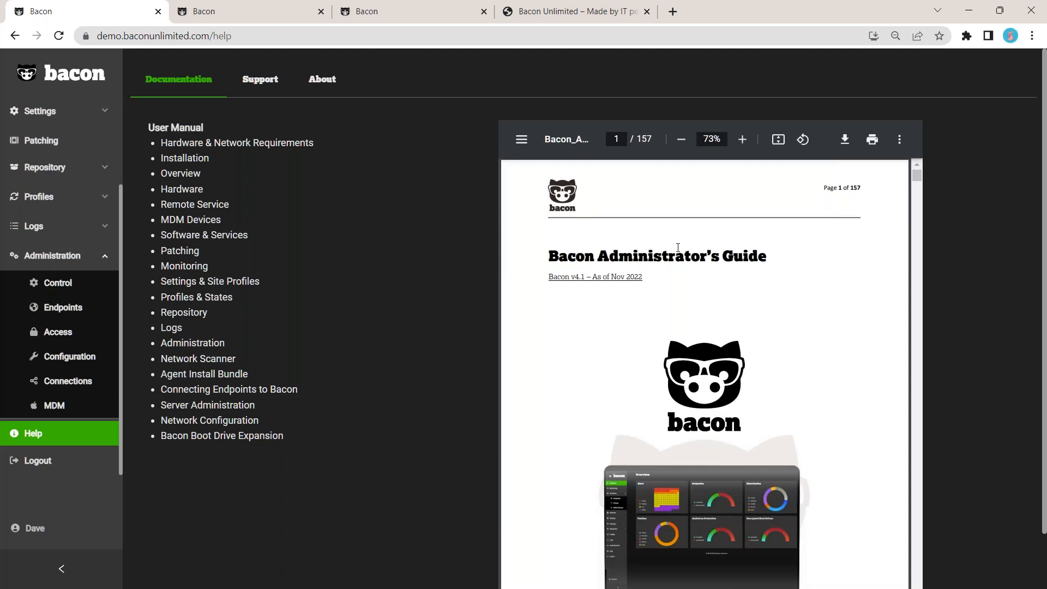
scroll(692, 272, "down", 2)
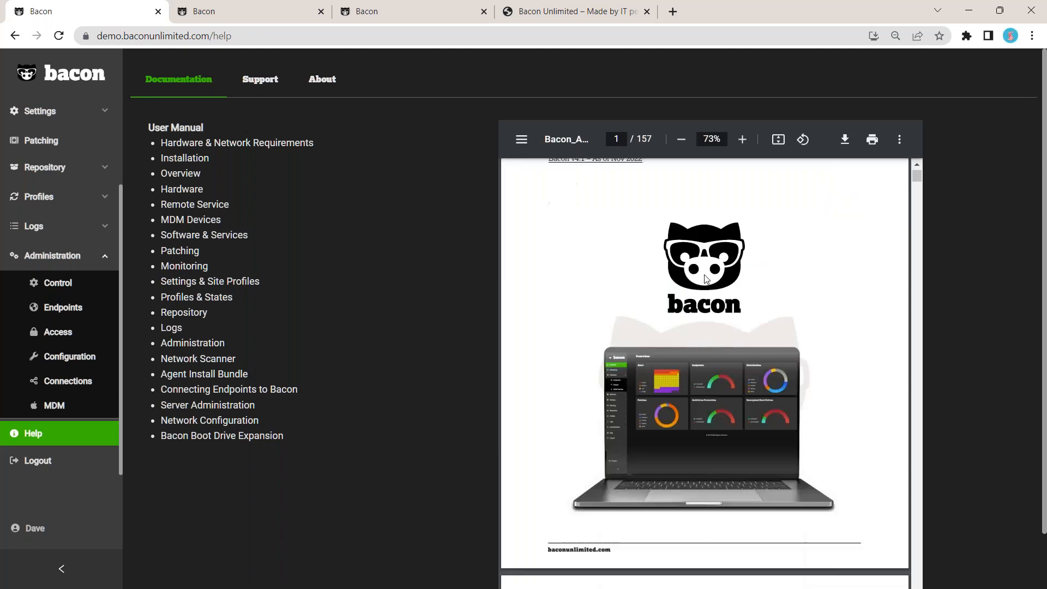
scroll(706, 279, "down", 6)
scroll(706, 278, "down", 20)
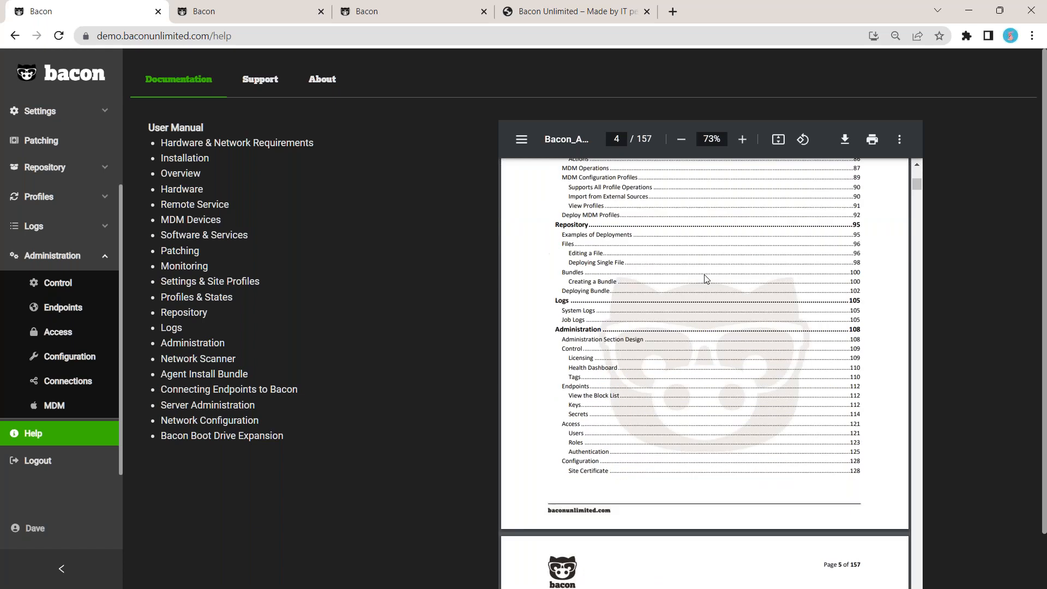
scroll(784, 255, "down", 20)
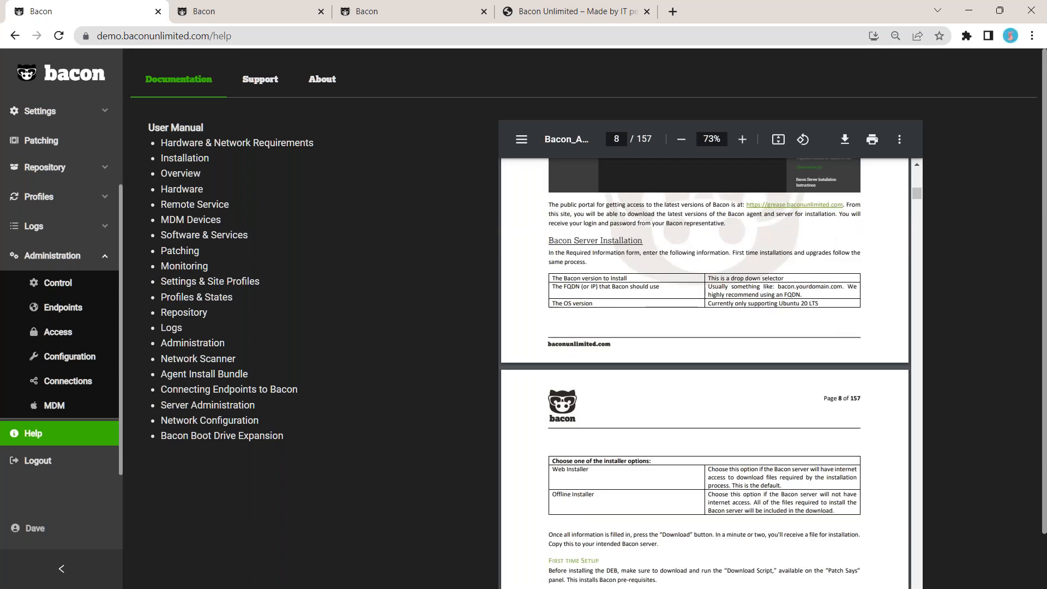
scroll(781, 269, "down", 1)
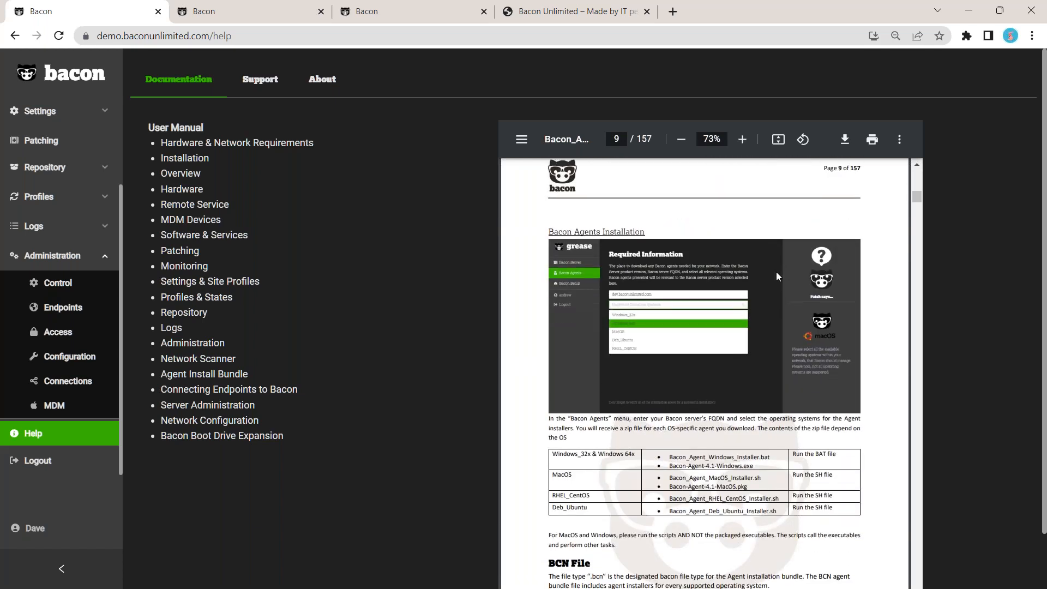
left_click(262, 80)
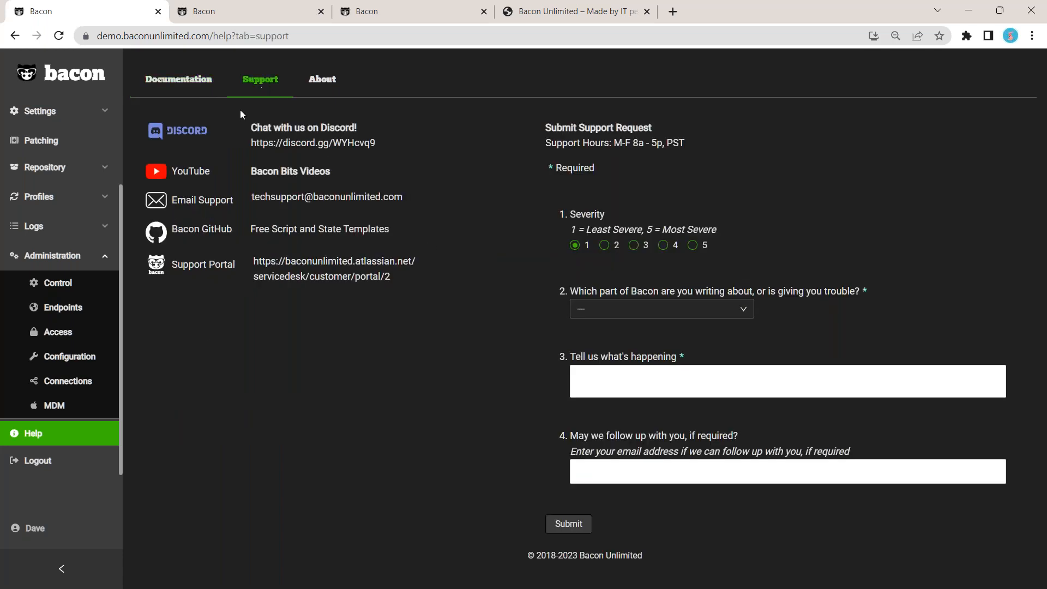
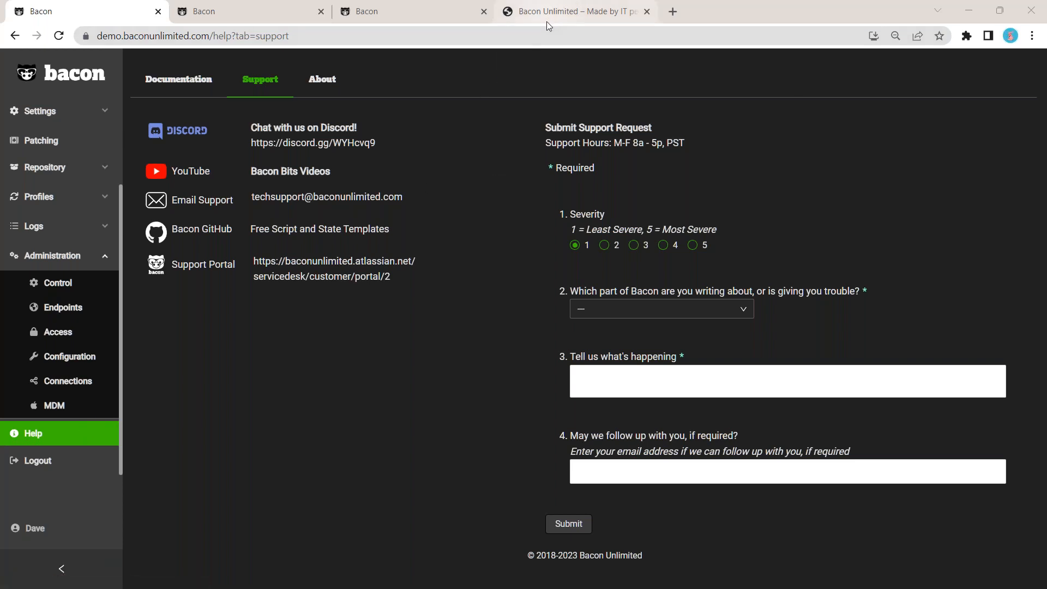
Switch to the Bacon Unlimited website, open the Systems Source case study, and read through its client summary to the challenge section.
mouse_move(546, 22)
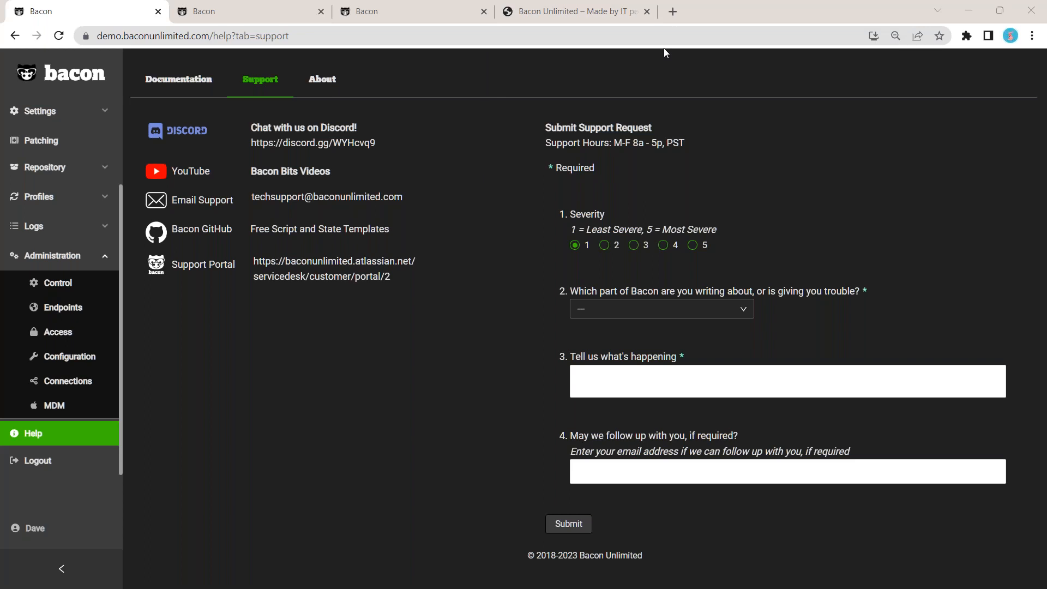
left_click(621, 11)
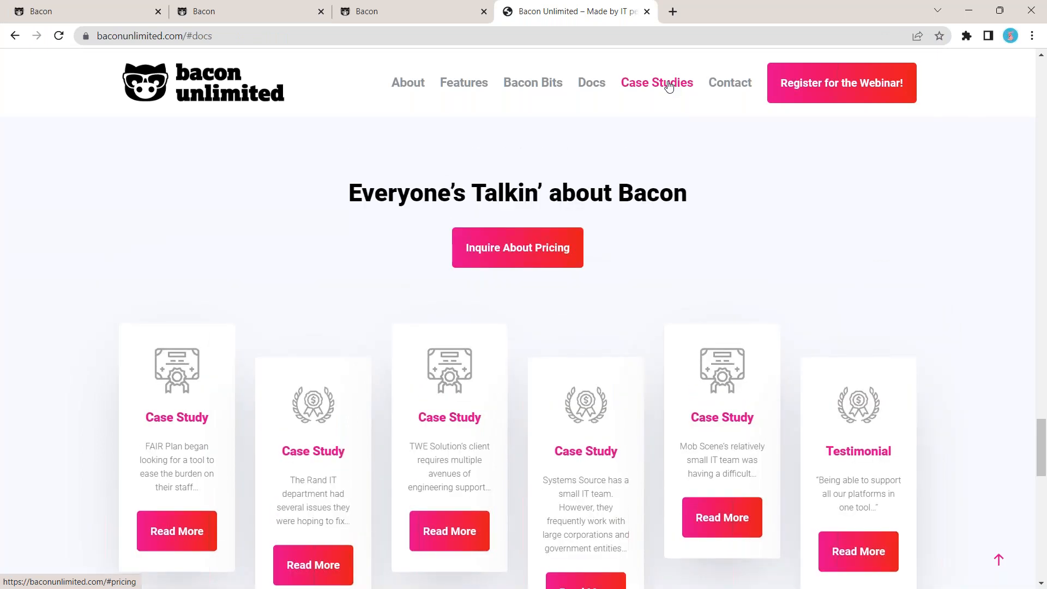
left_click(586, 580)
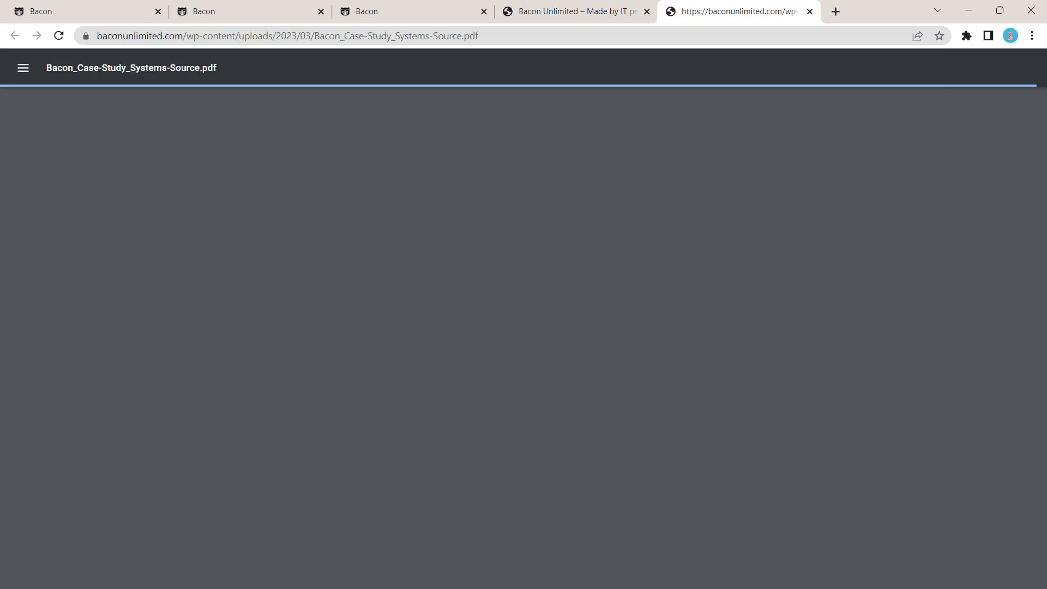
scroll(641, 466, "down", 2)
scroll(642, 469, "down", 2)
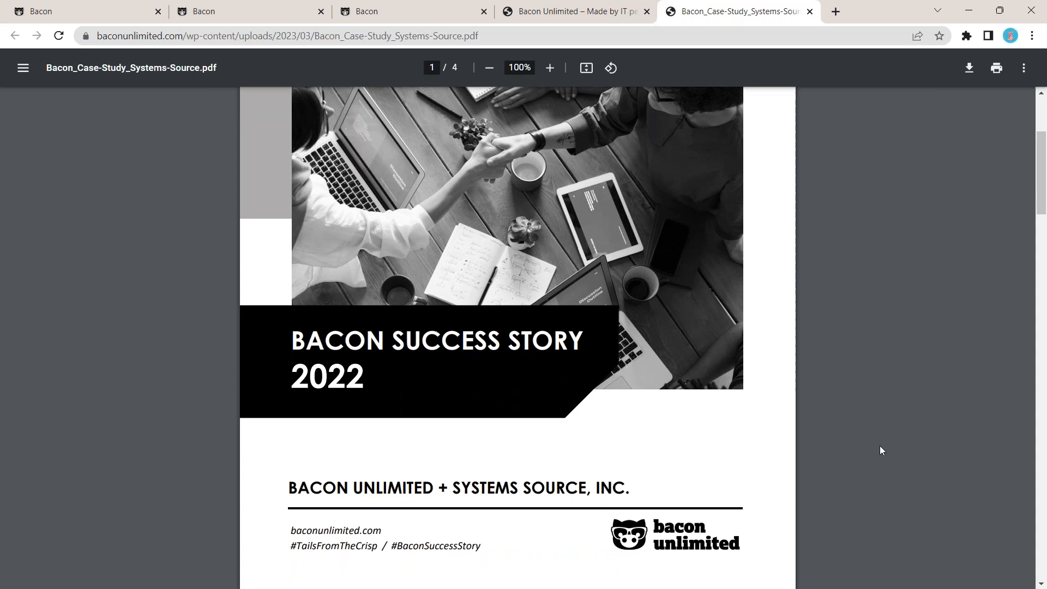
scroll(873, 445, "down", 1)
scroll(871, 444, "down", 1)
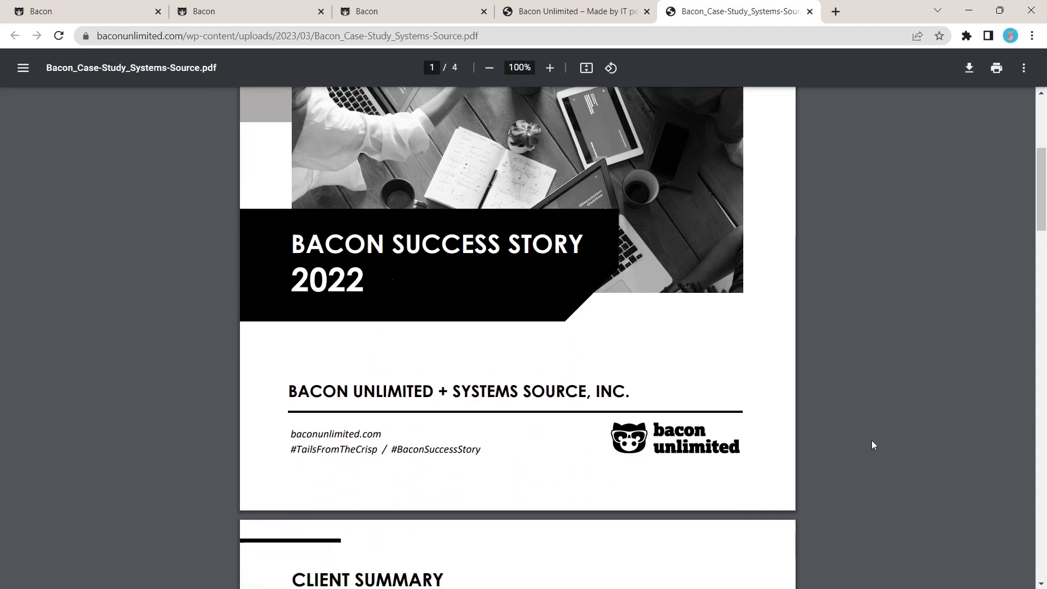
scroll(872, 445, "down", 5)
scroll(872, 445, "down", 2)
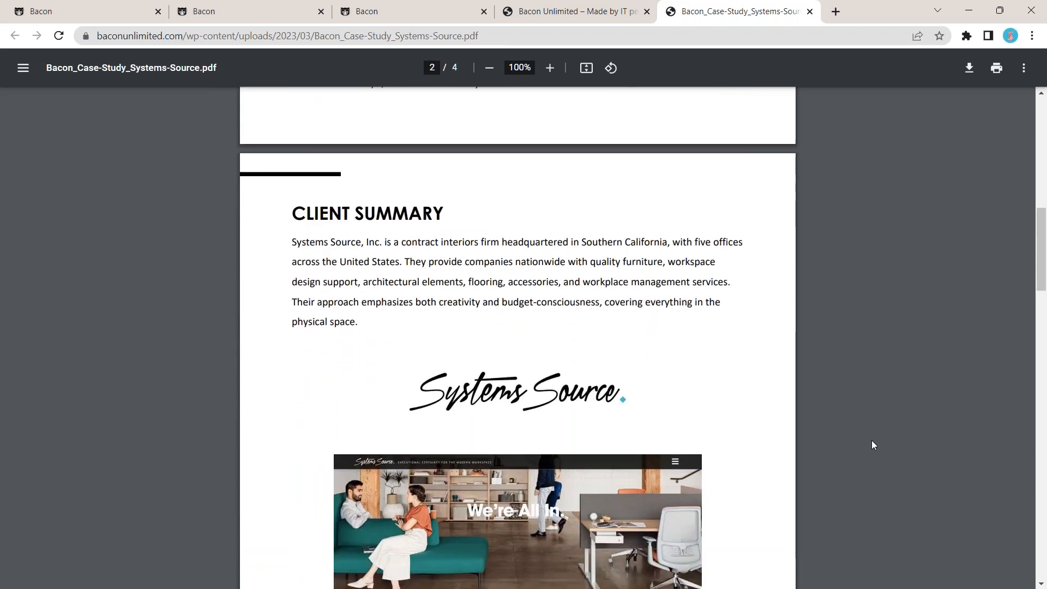
scroll(872, 442, "down", 2)
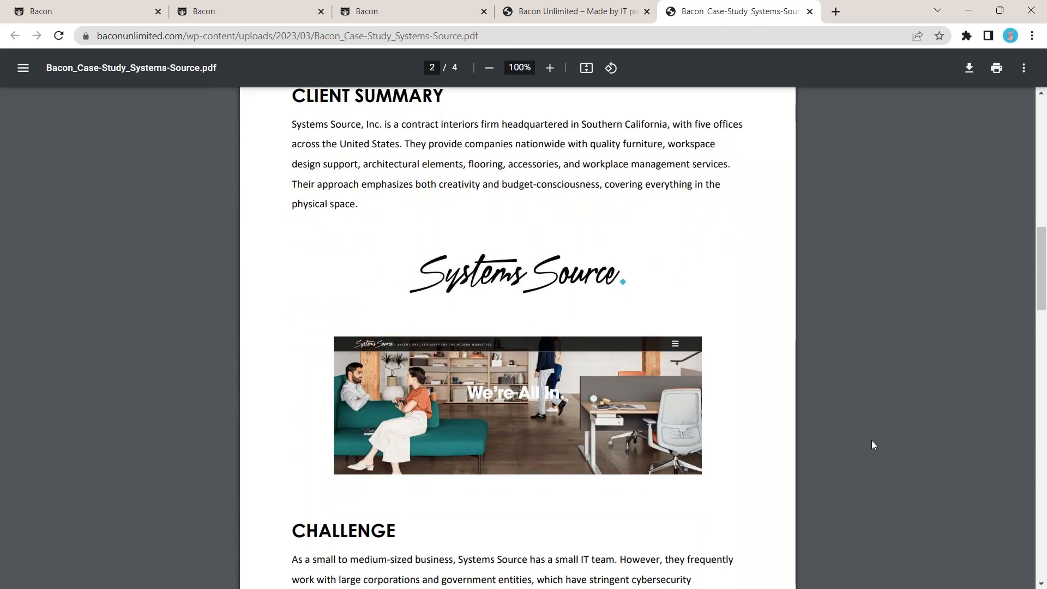
scroll(872, 444, "down", 1)
scroll(872, 444, "down", 1)
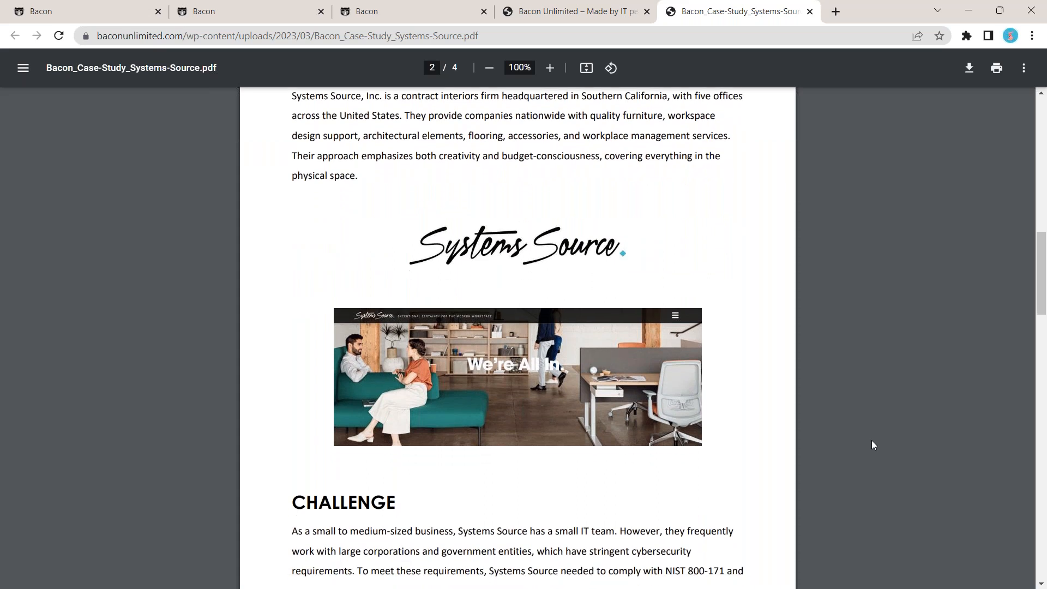
Read the Challenge section of the Systems Source case study, including its continuation on page 3 about compliance and software inventory.
scroll(871, 440, "down", 1)
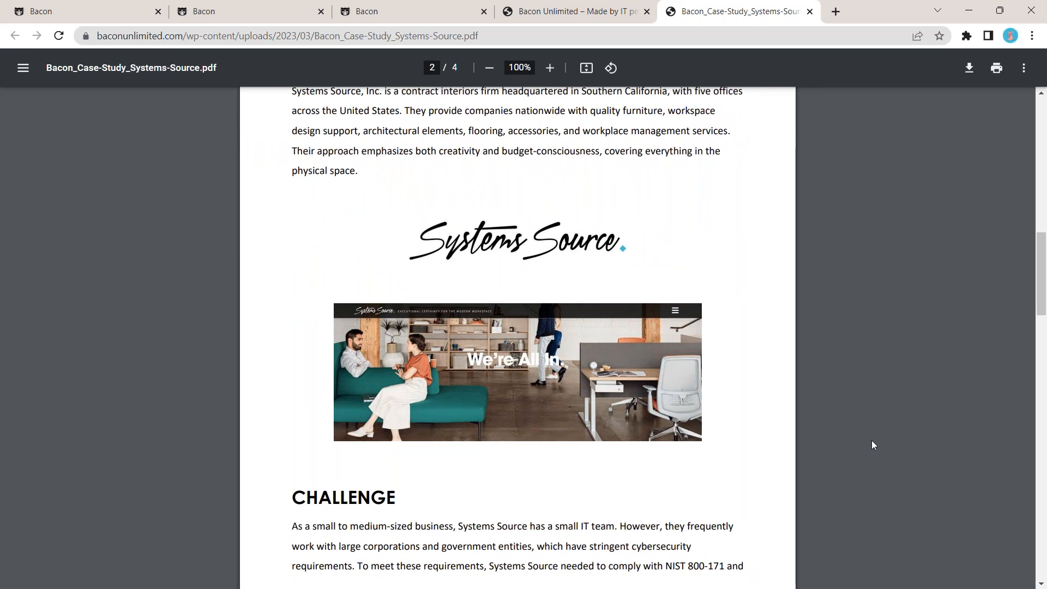
scroll(871, 445, "down", 5)
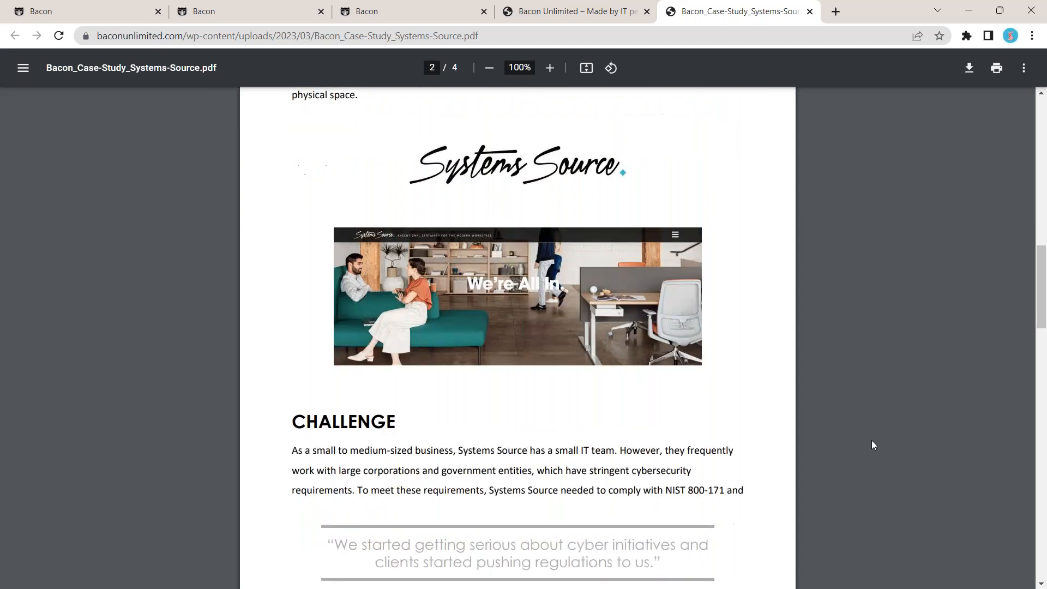
scroll(872, 445, "down", 5)
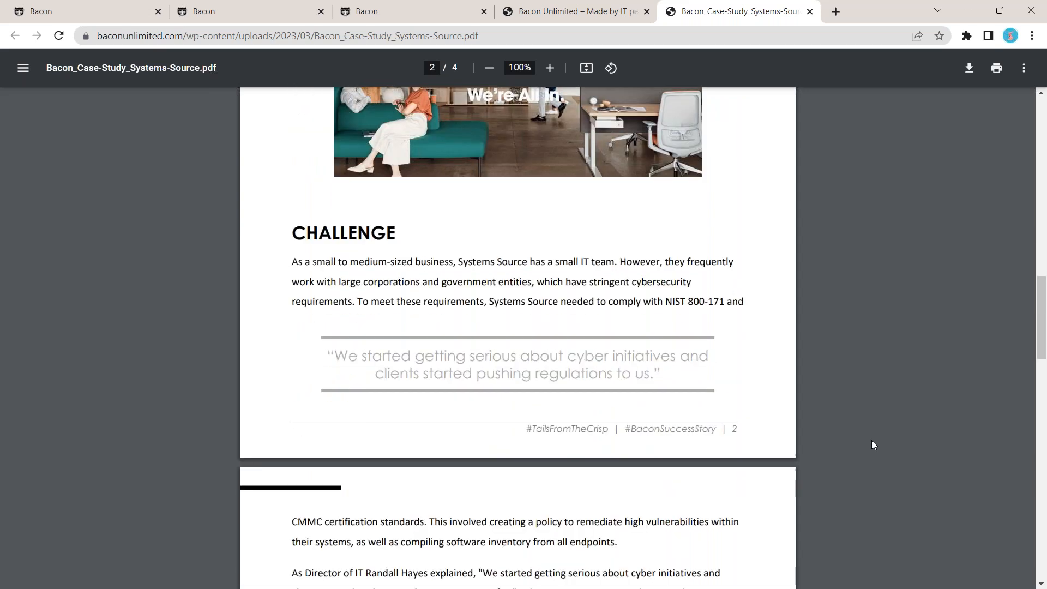
scroll(871, 445, "down", 2)
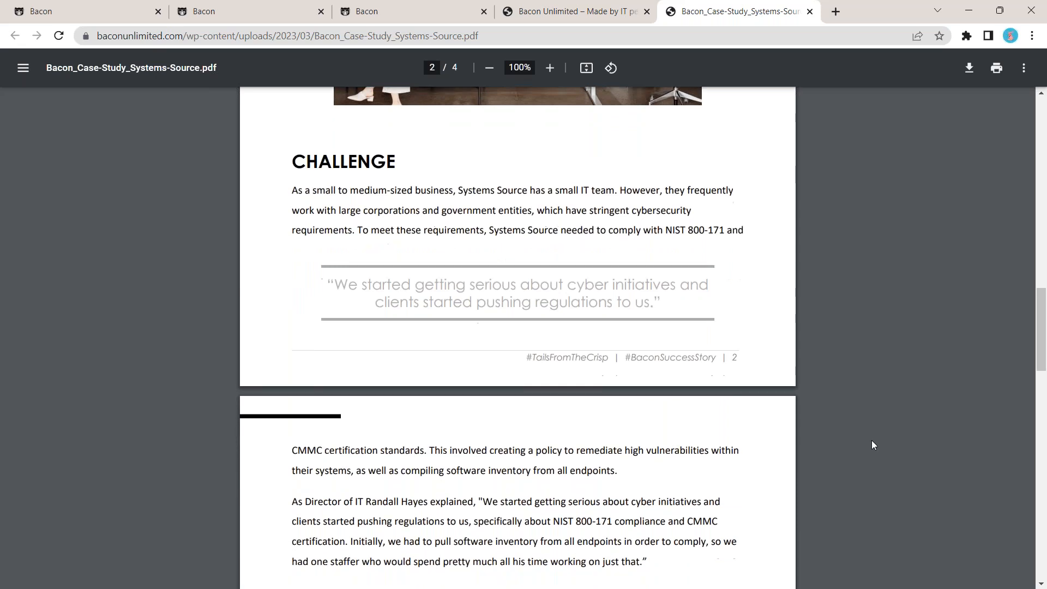
scroll(871, 444, "down", 1)
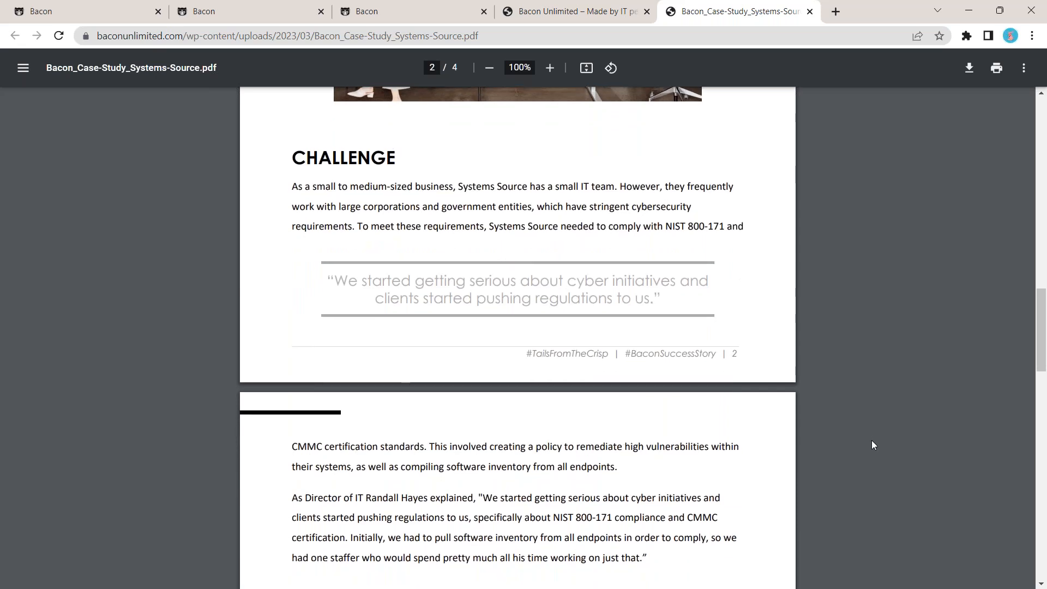
scroll(871, 445, "down", 1)
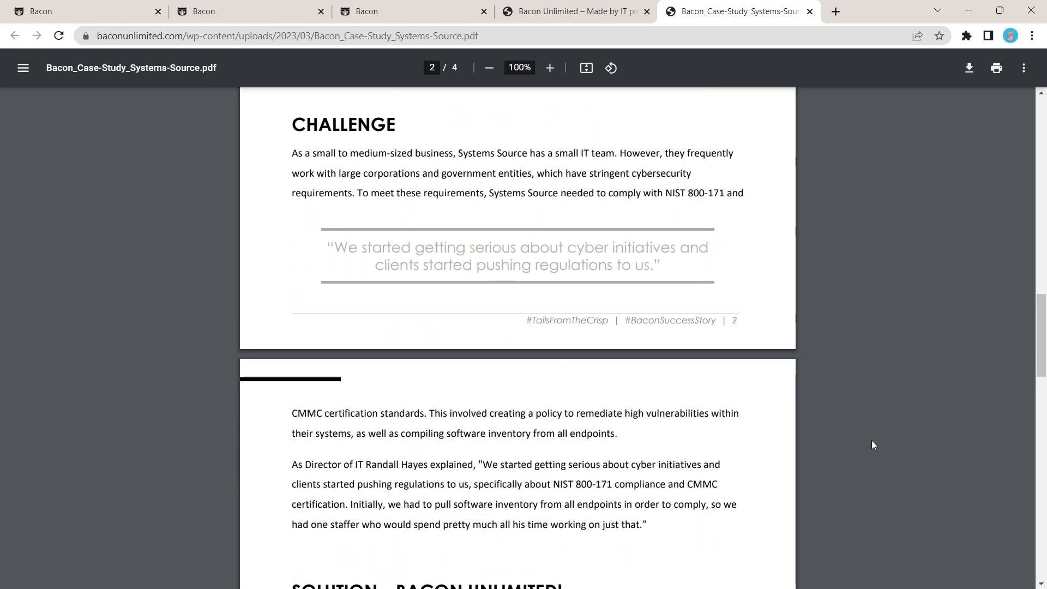
scroll(872, 445, "down", 1)
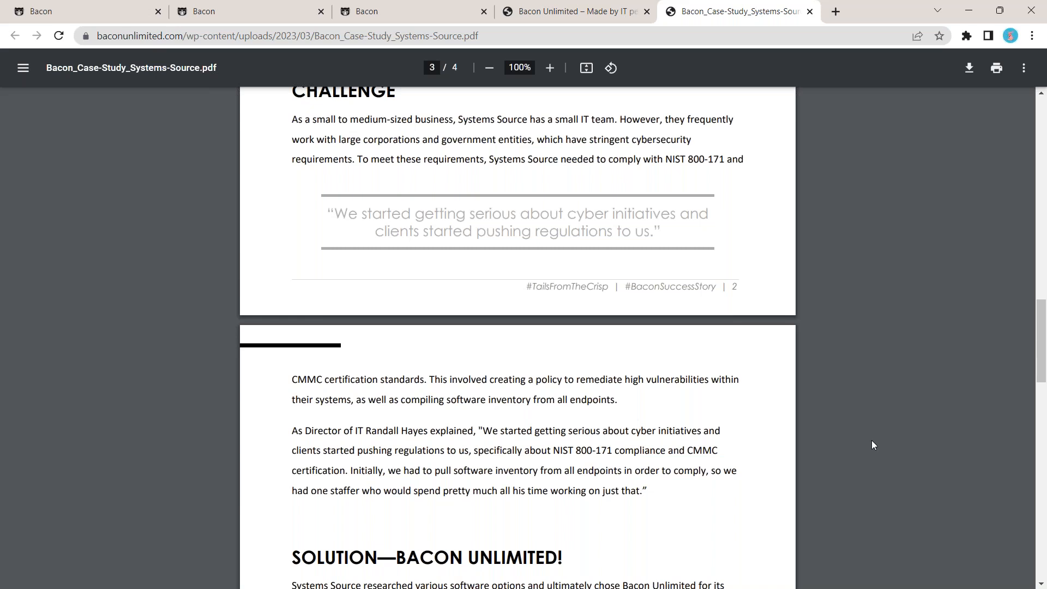
Read the Solution section of the Systems Source case study on page 3, through its closing paragraph on remediation and Profiles.
scroll(871, 445, "down", 1)
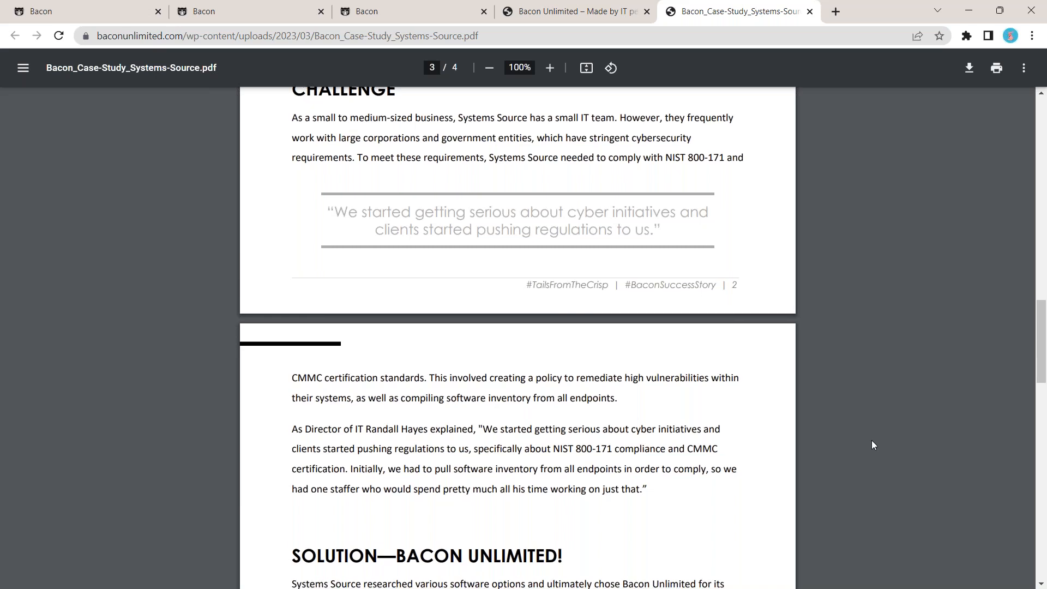
scroll(872, 442, "down", 3)
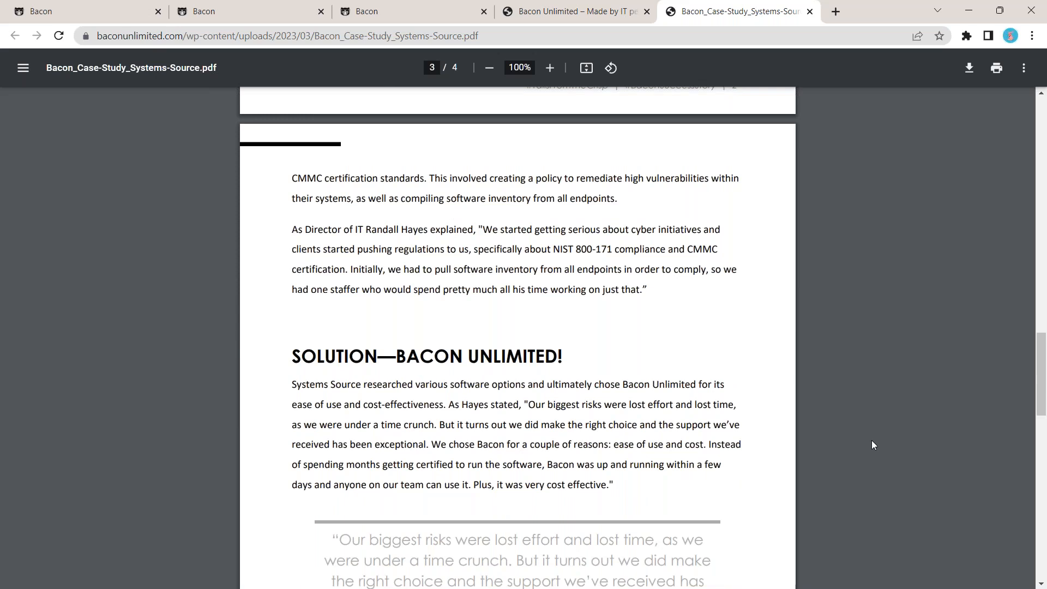
scroll(871, 444, "down", 2)
scroll(871, 445, "down", 1)
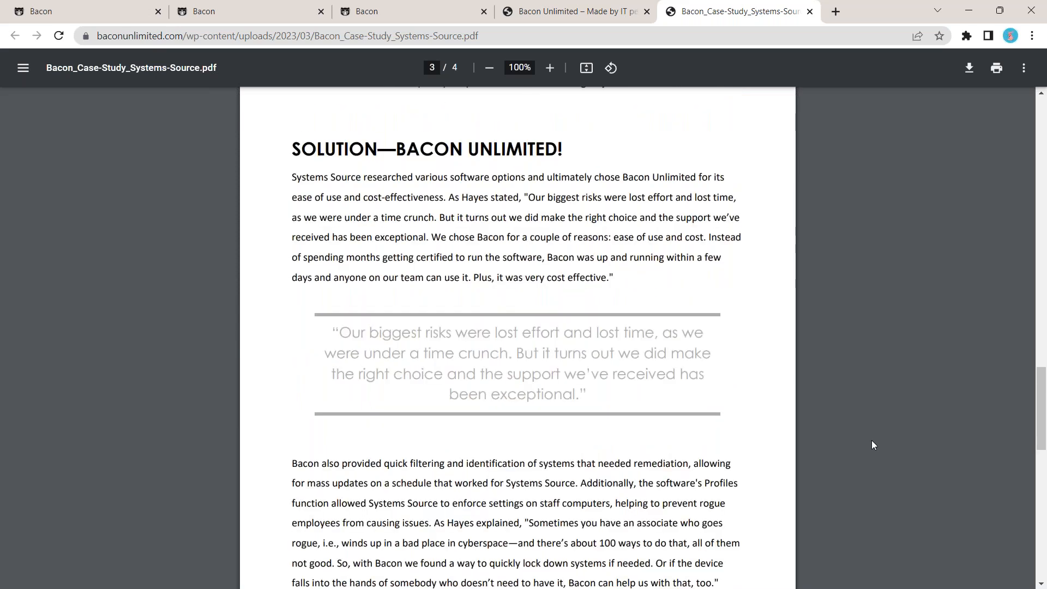
scroll(871, 444, "down", 1)
scroll(871, 445, "down", 1)
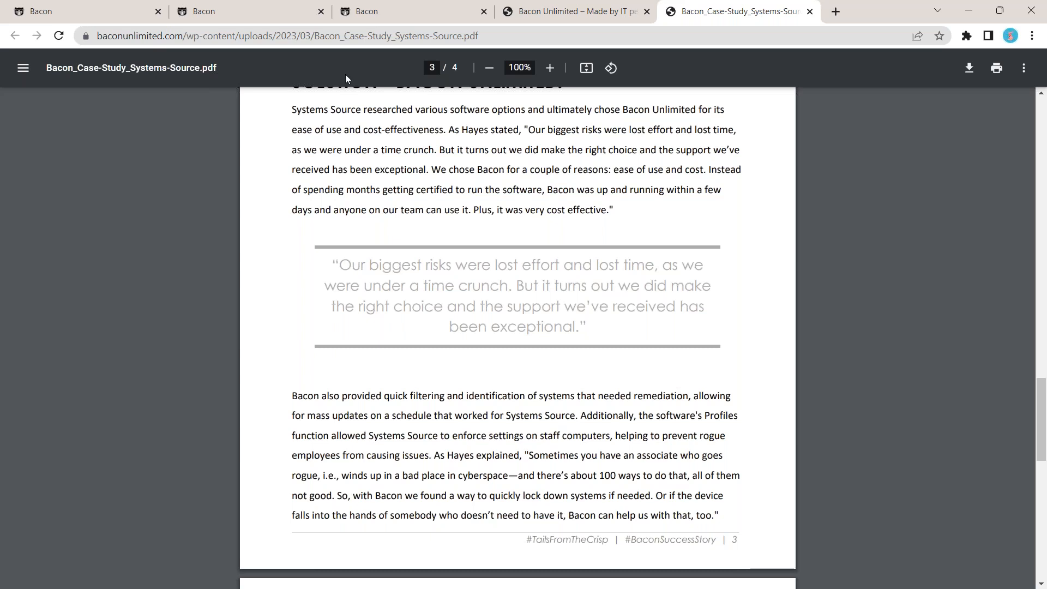
Switch back to the Bacon console, expand the Patching section, and look through the endpoints list's platforms, OS versions and patch counts.
left_click(276, 17)
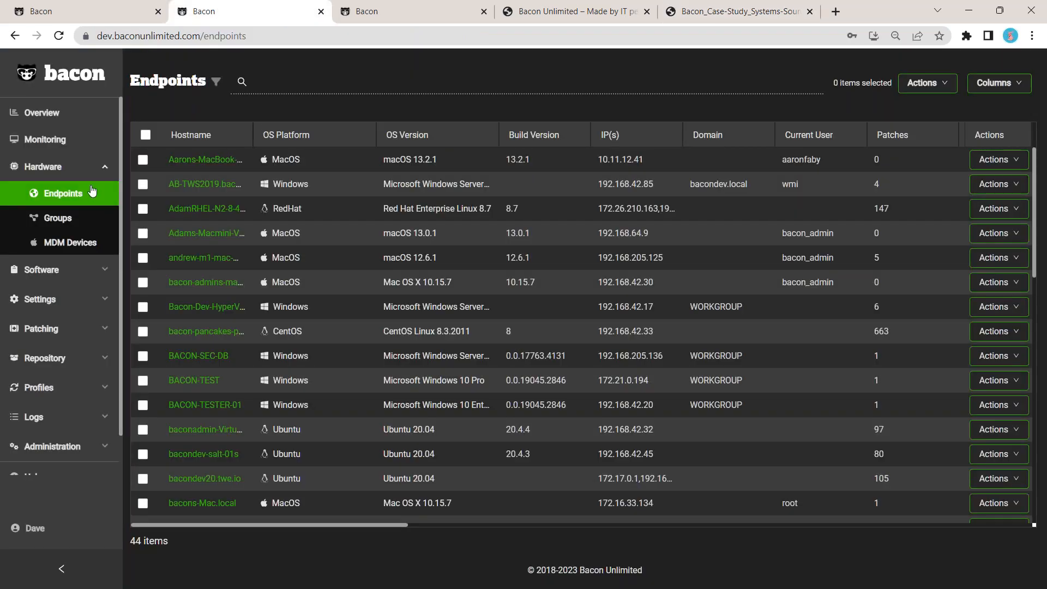
left_click(101, 171)
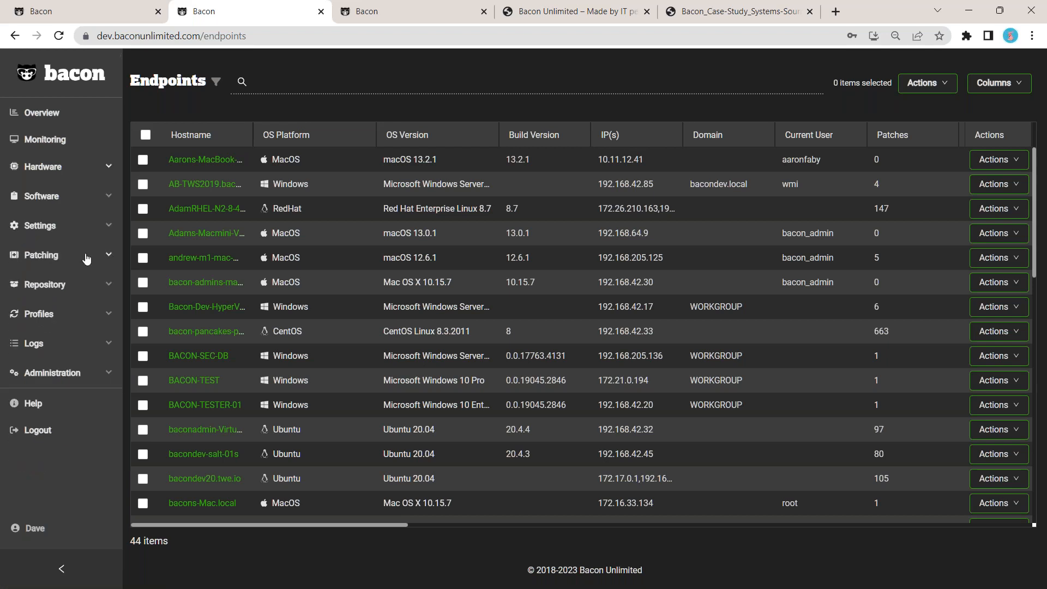
left_click(86, 257)
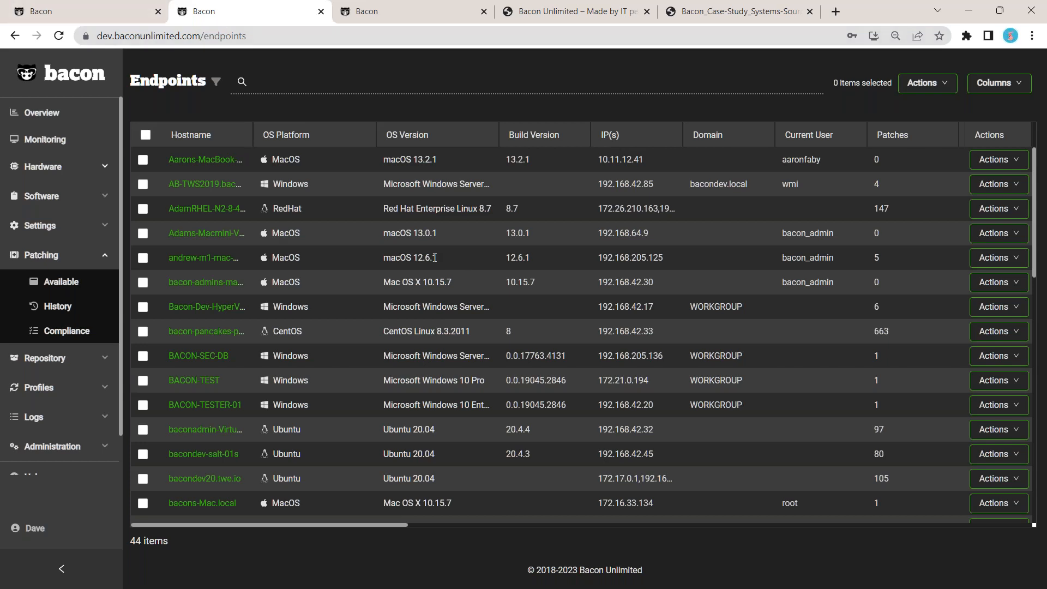
scroll(434, 258, "down", 4)
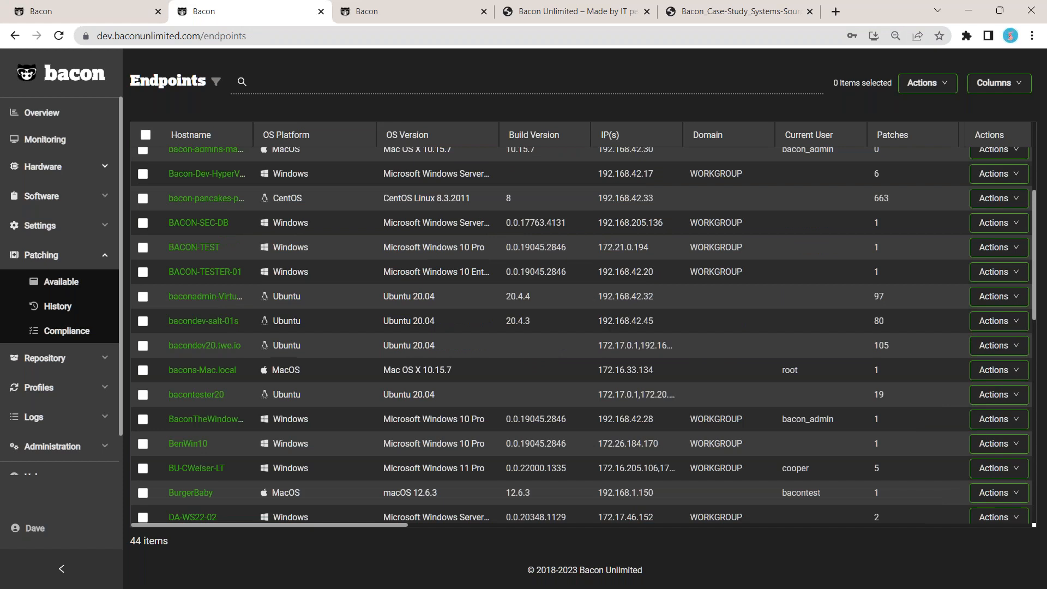
scroll(584, 335, "down", 1)
scroll(583, 335, "down", 3)
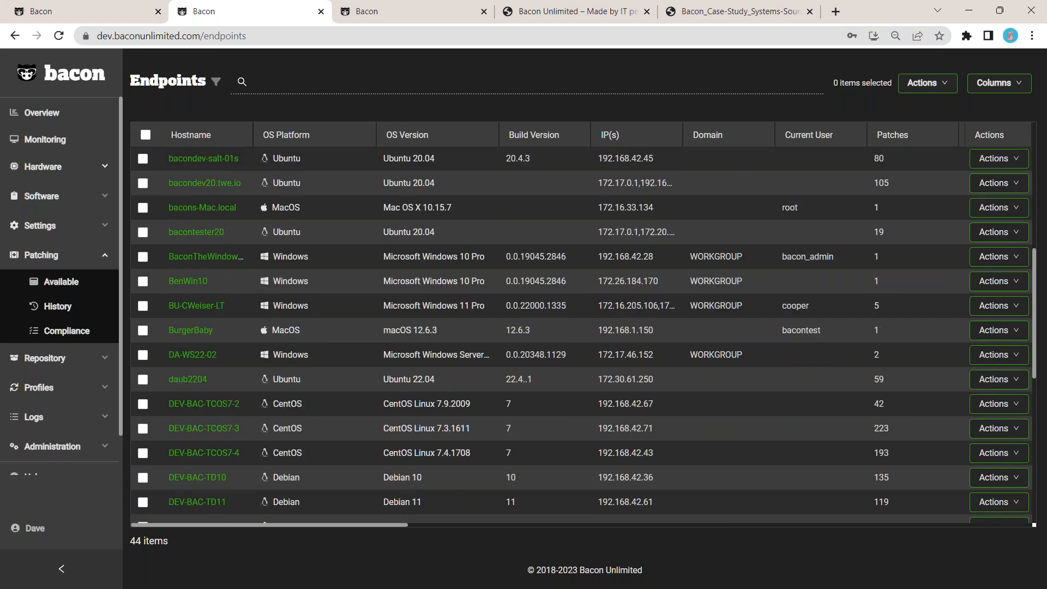
scroll(583, 336, "down", 2)
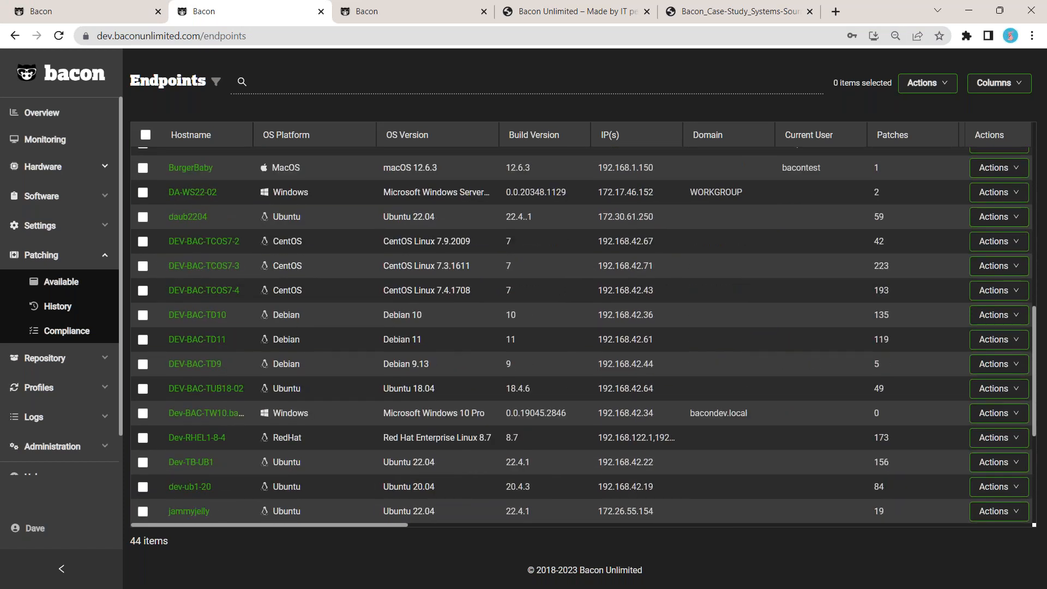
scroll(435, 257, "down", 1)
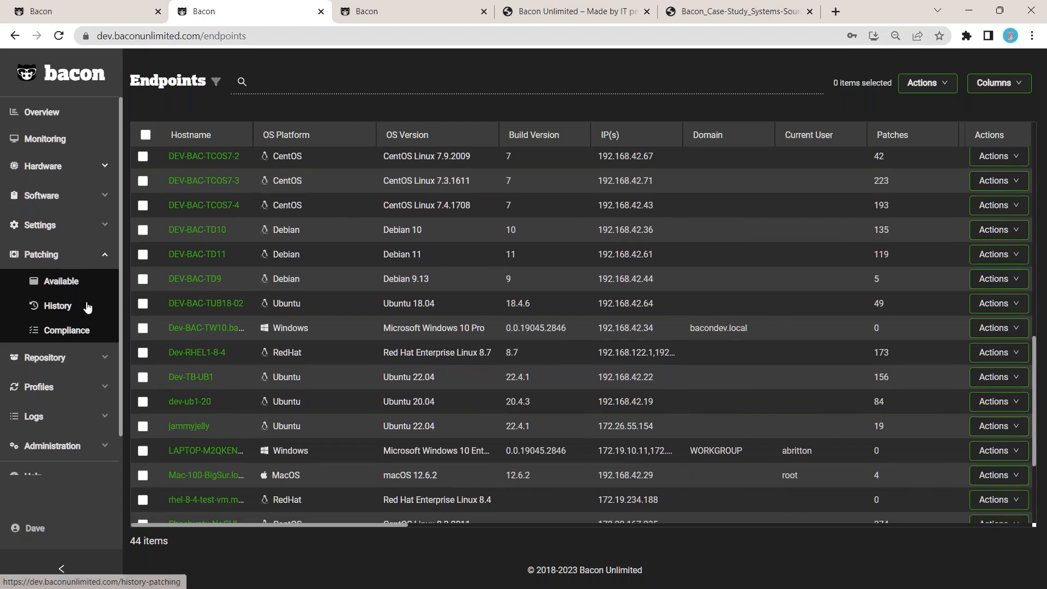
View the available patches and examine the endpoint patching history, including patch status, update dates and time to install.
left_click(59, 280)
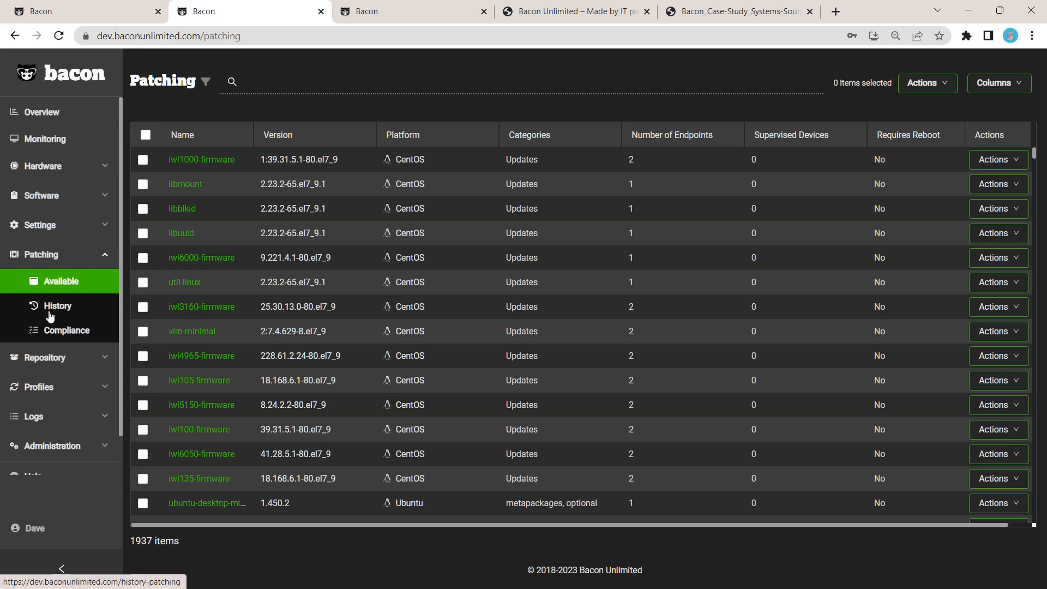
left_click(57, 306)
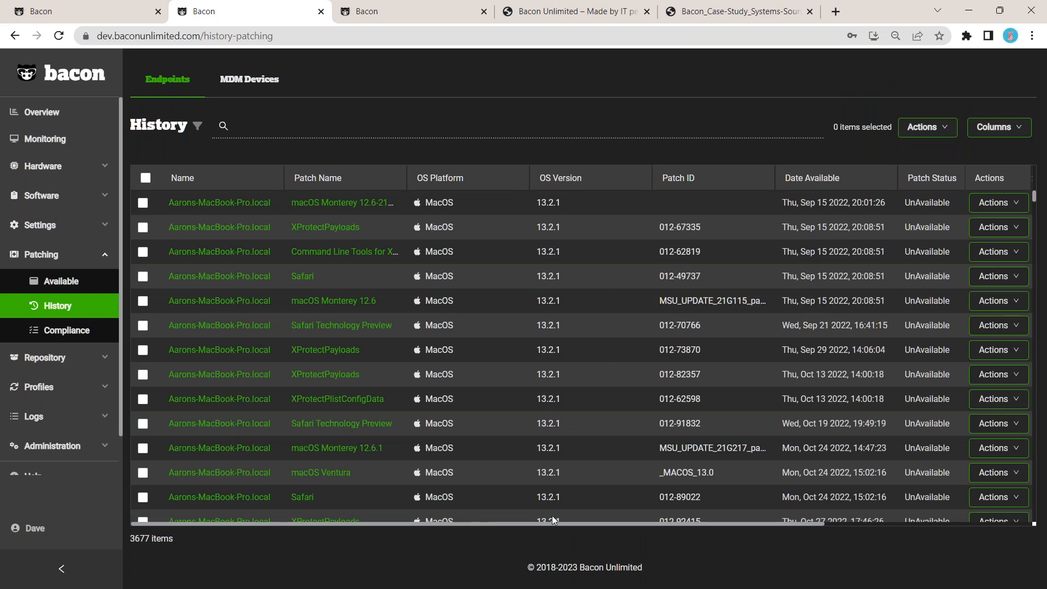
left_click_drag(473, 523, 846, 275)
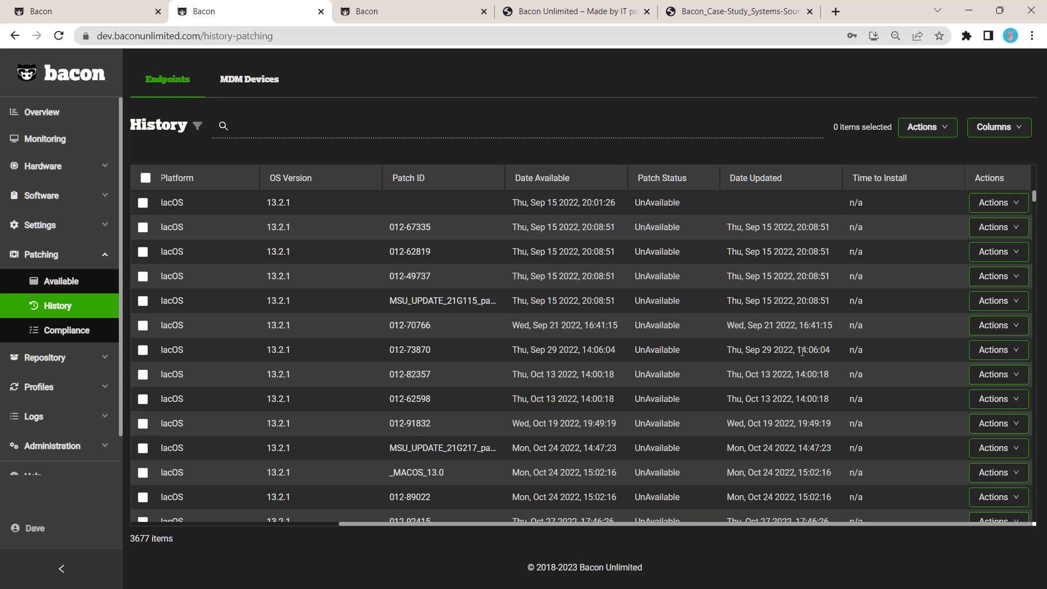
scroll(802, 352, "down", 10)
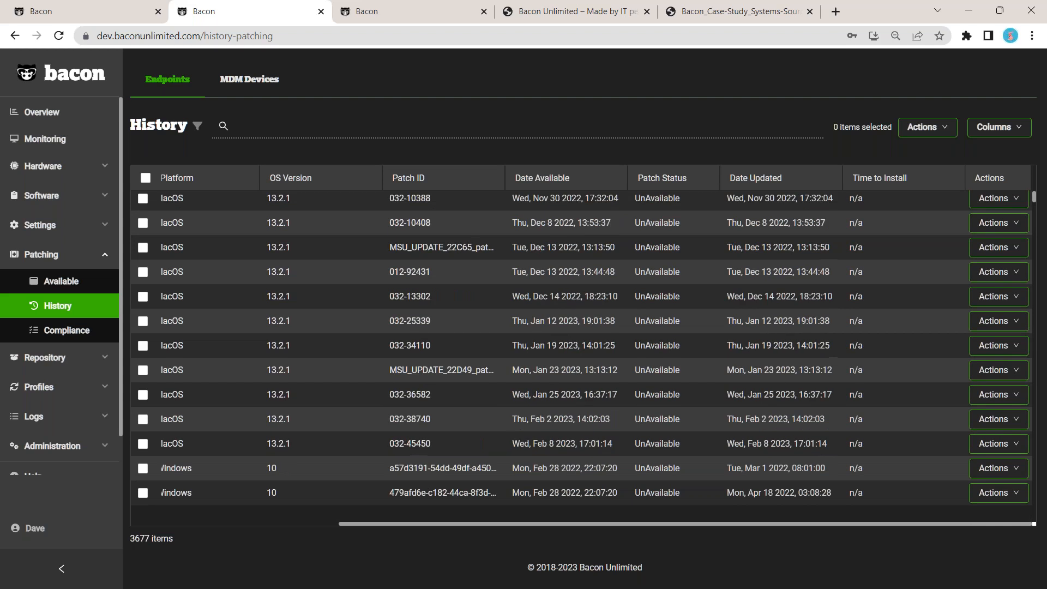
scroll(679, 351, "down", 3)
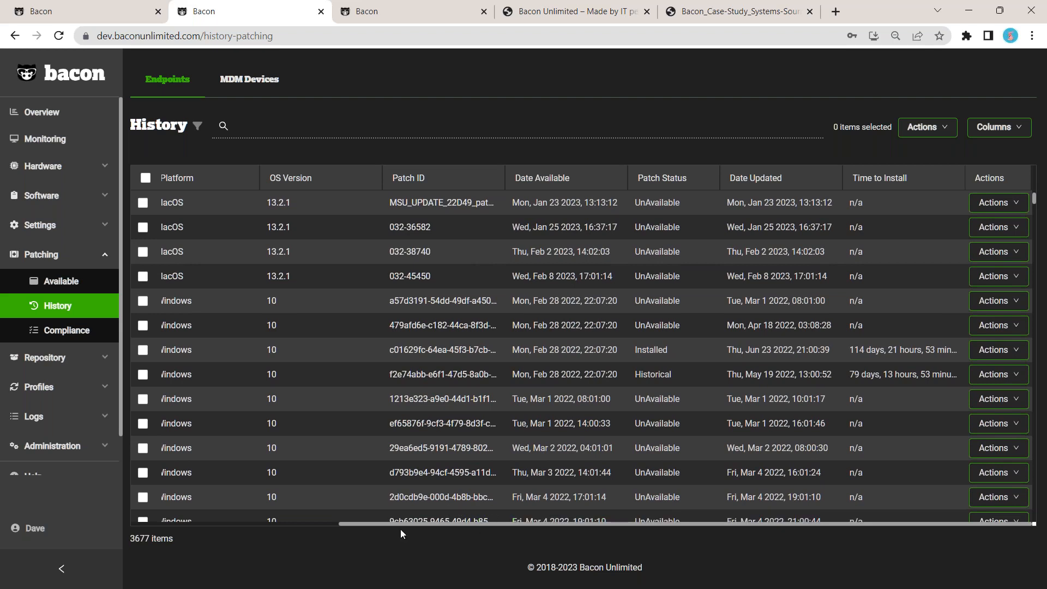
left_click_drag(344, 525, 339, 524)
left_click(298, 527)
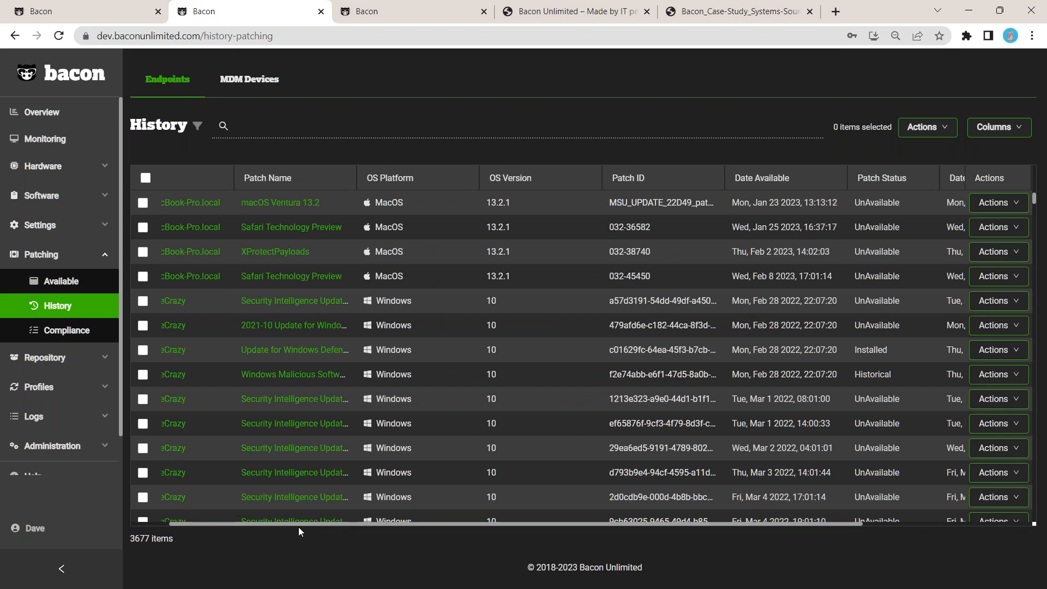
left_click_drag(299, 527, 261, 523)
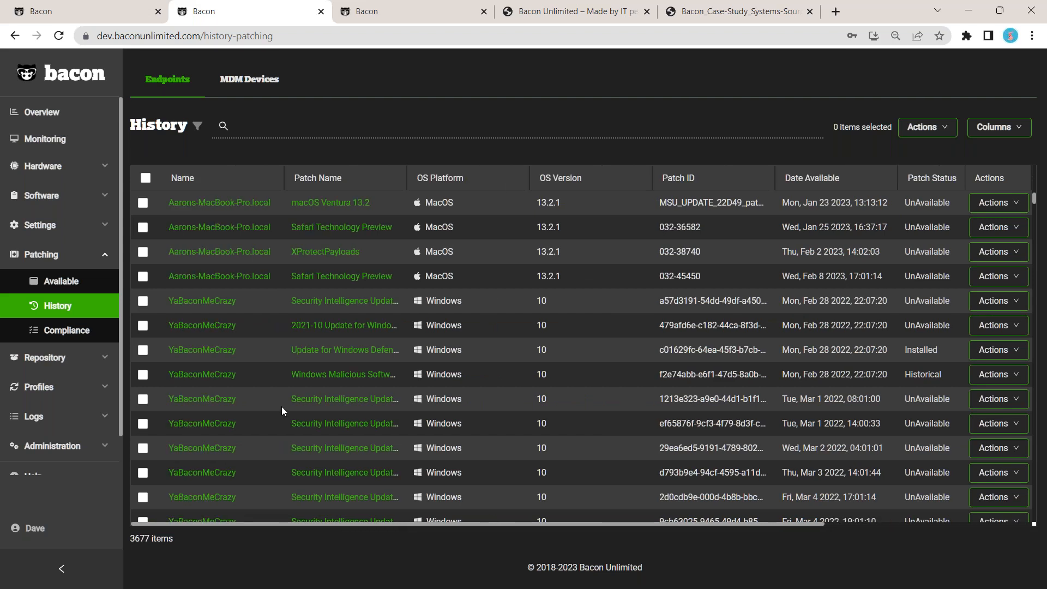
Open the endpoint patching Compliance page and sort it by Compliance Score in descending order.
left_click(75, 333)
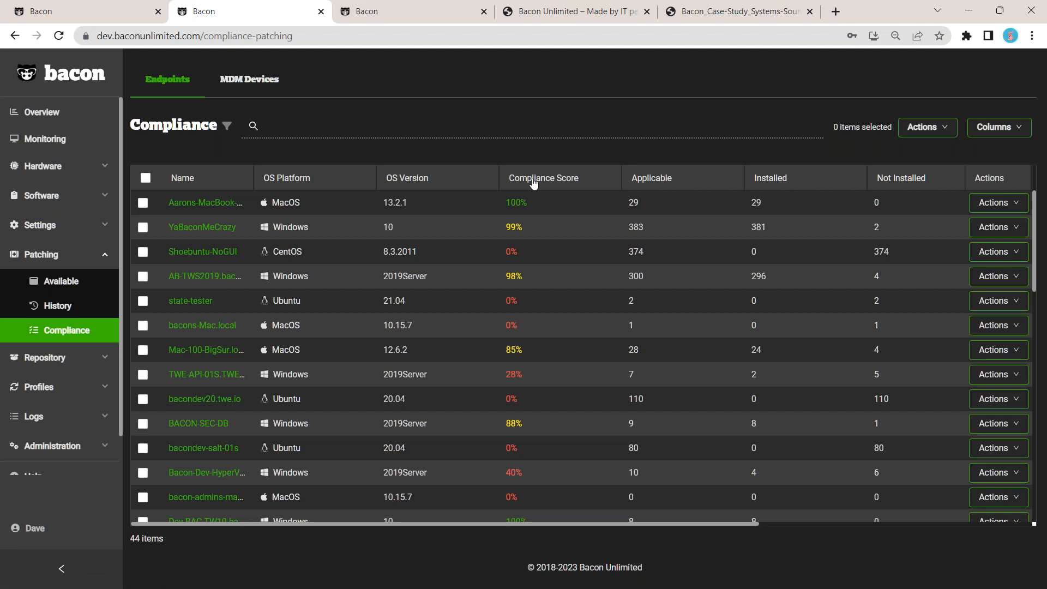
left_click(577, 183)
left_click(576, 181)
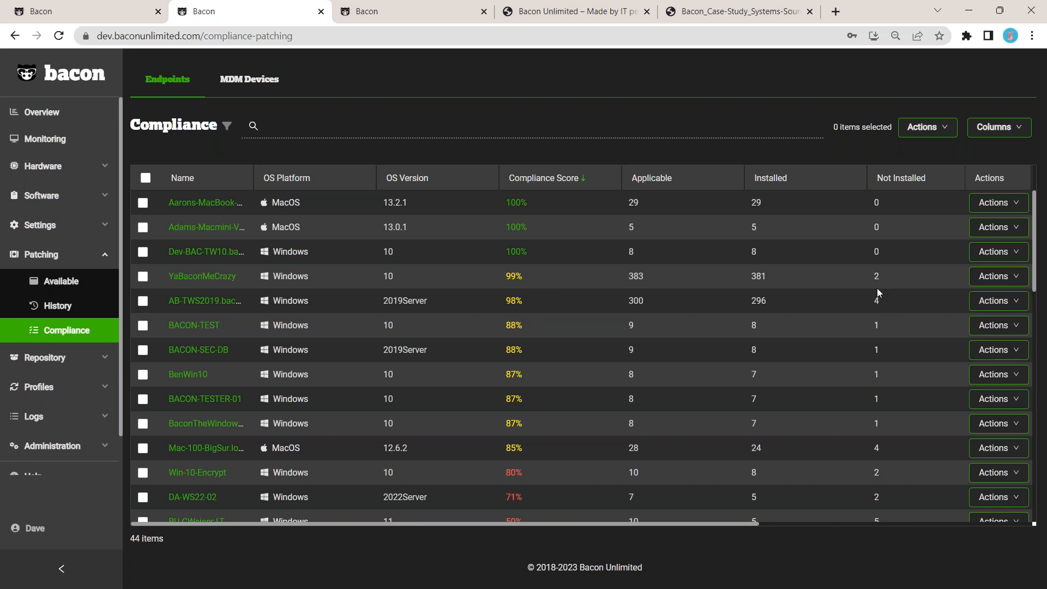
Examine the compliance list's Hidden, Requires Reboot and Type columns and its lower-scoring endpoints, returning to the first rows.
left_click_drag(611, 525, 883, 504)
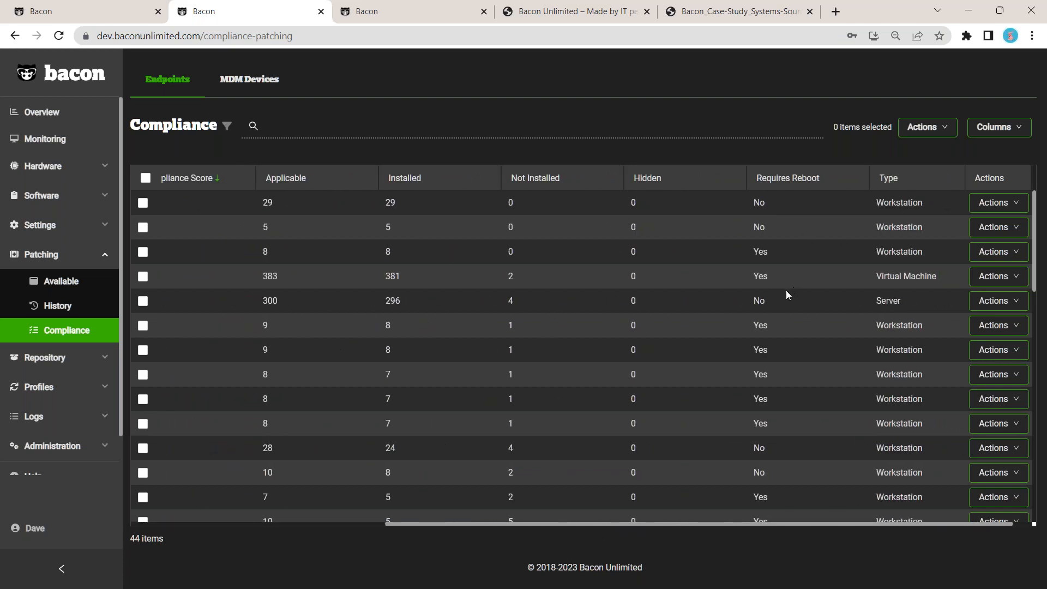
scroll(780, 374, "down", 2)
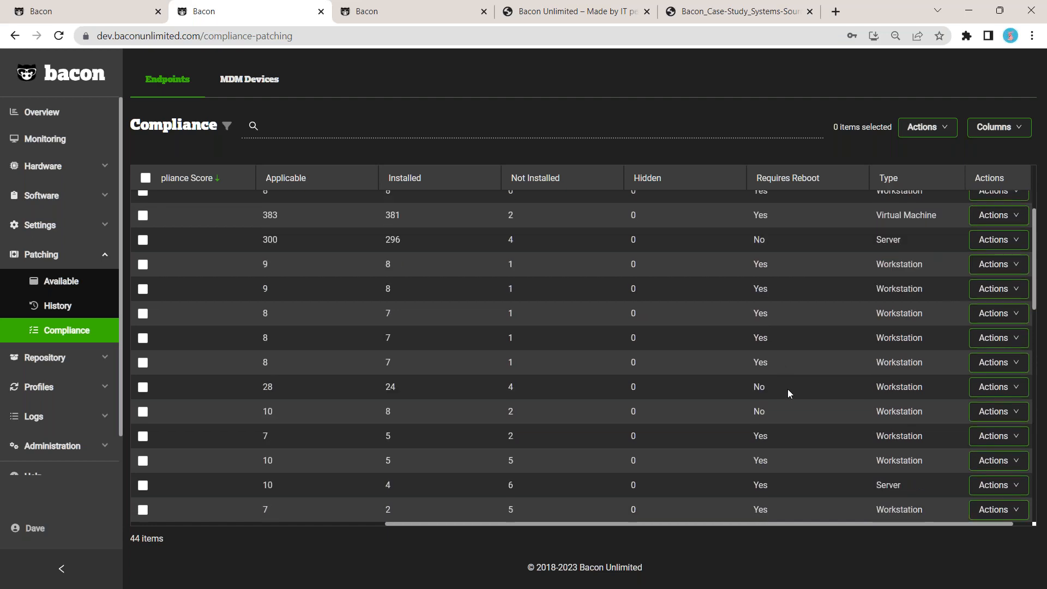
scroll(790, 390, "down", 4)
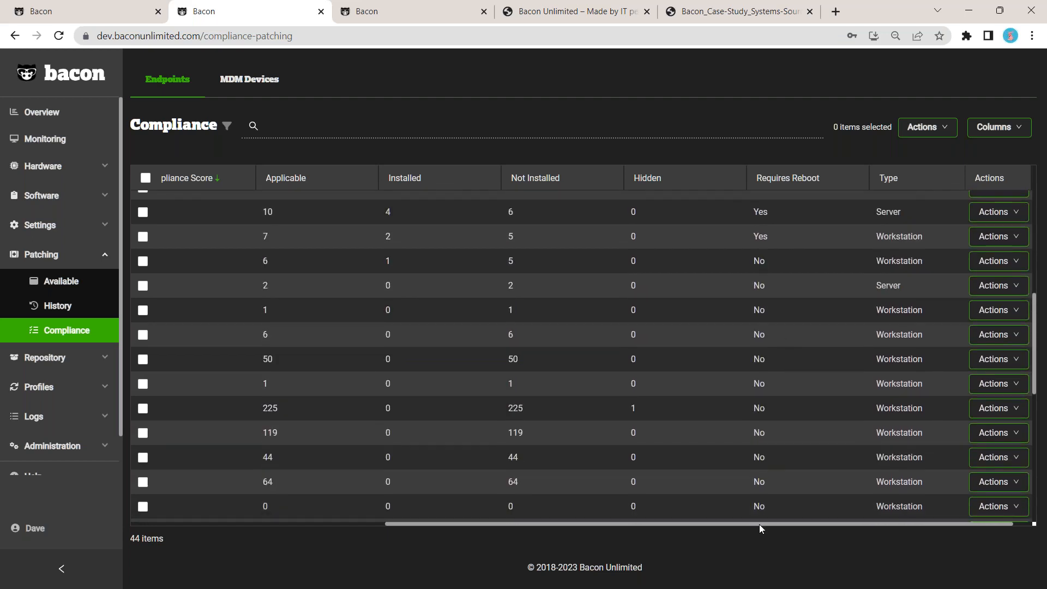
left_click_drag(593, 523, 457, 523)
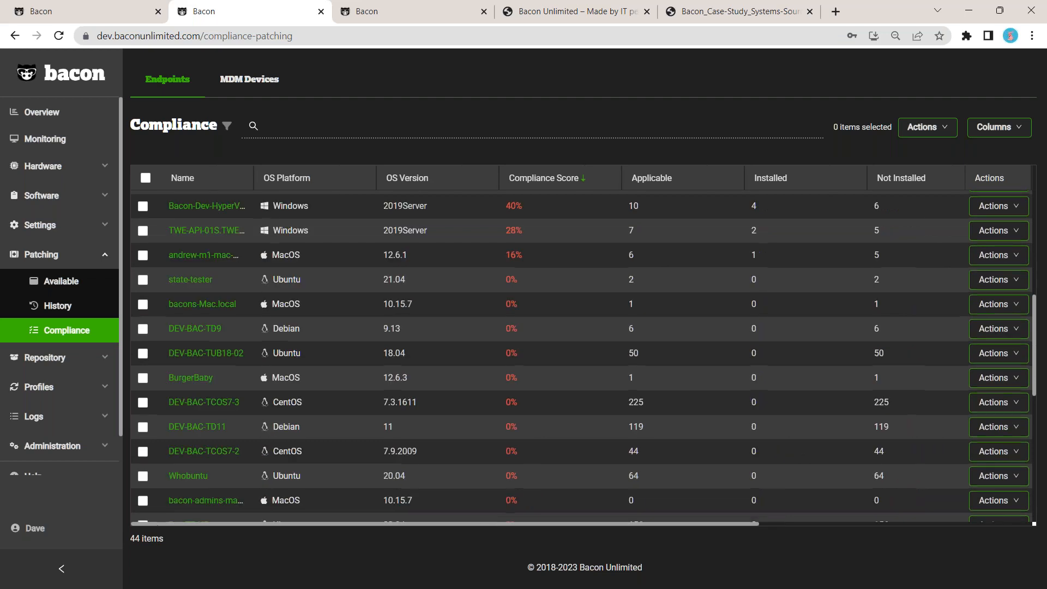
scroll(421, 411, "up", 2)
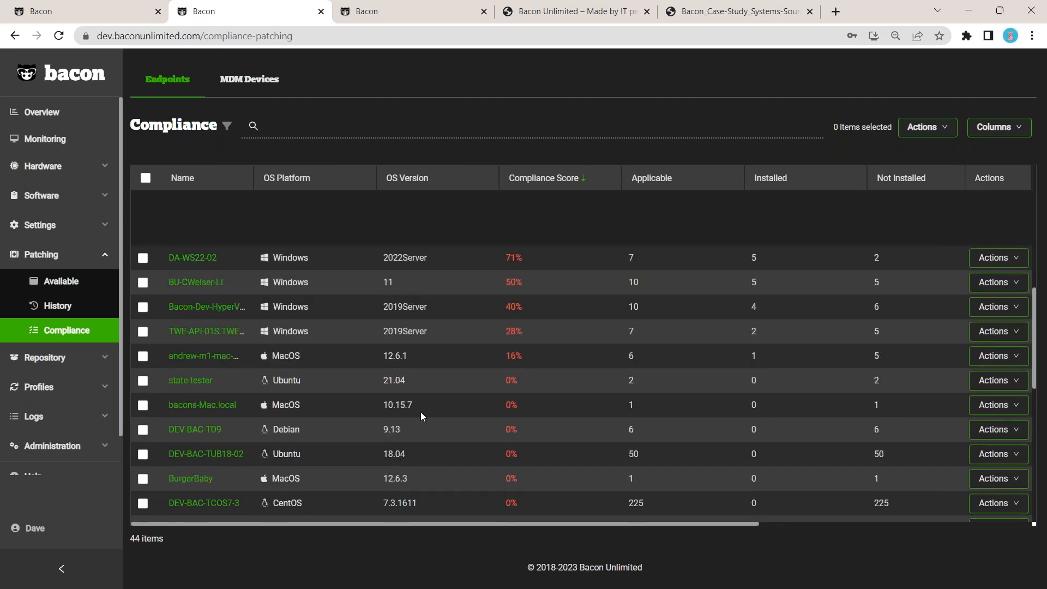
scroll(440, 351, "up", 5)
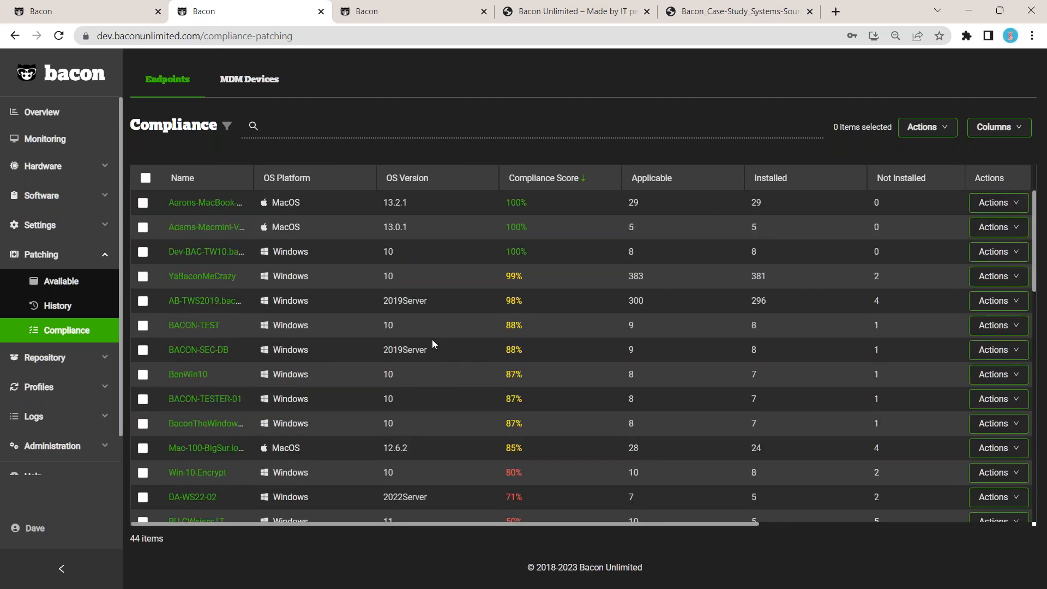
Open the Health Dashboard in the Administration Control area and review the System actions for clearing the job, system and status queues.
left_click(53, 447)
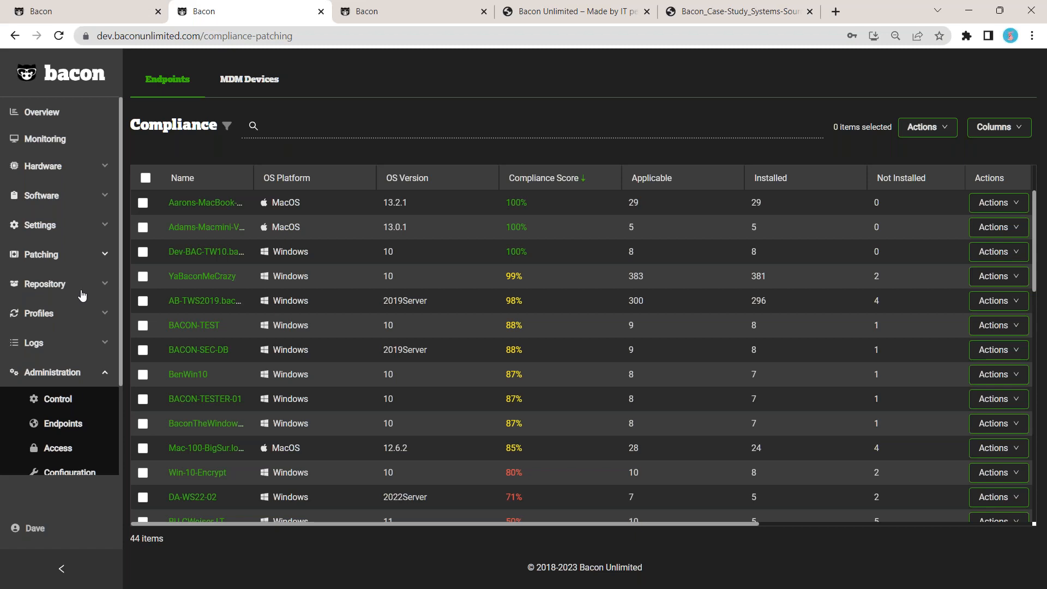
scroll(81, 431, "down", 2)
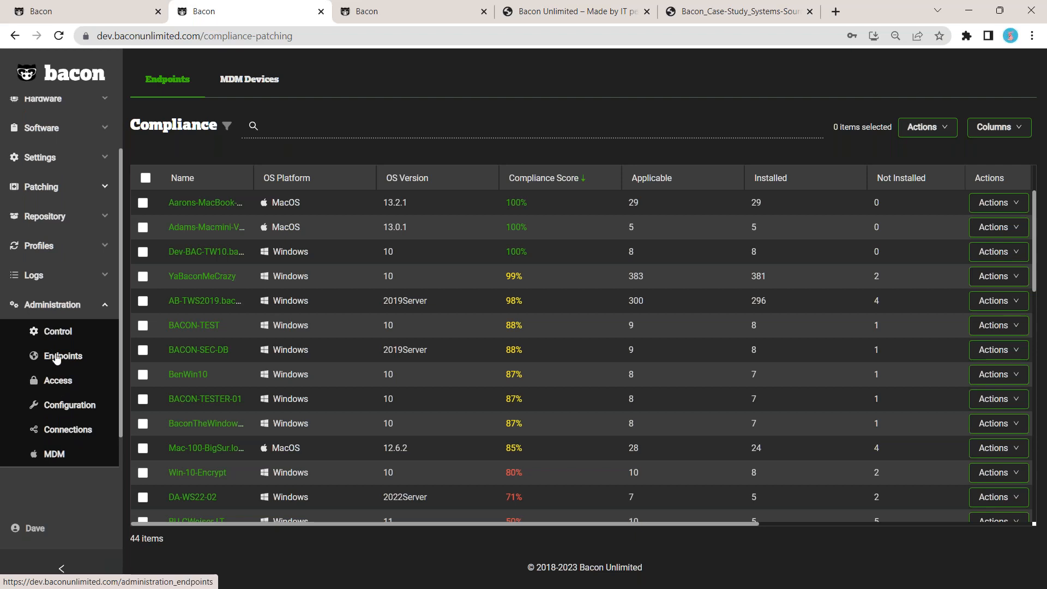
left_click(60, 333)
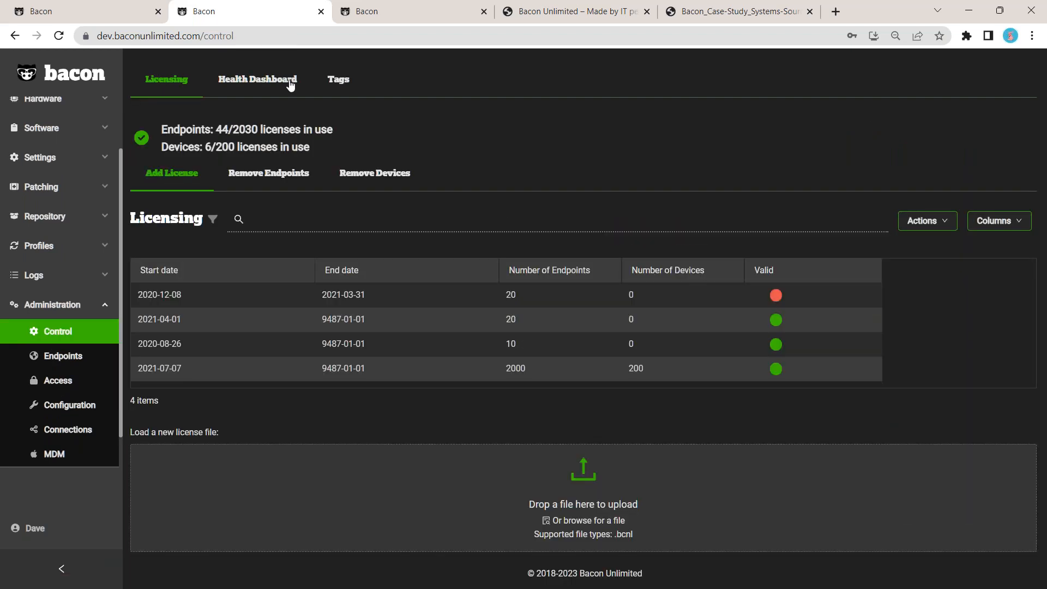
left_click(289, 82)
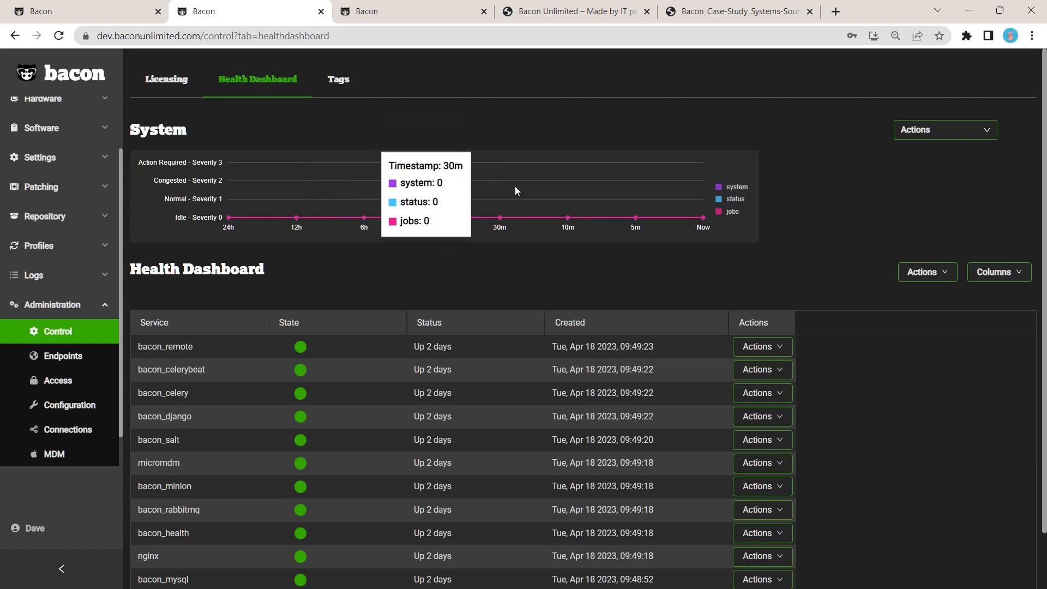
left_click(939, 131)
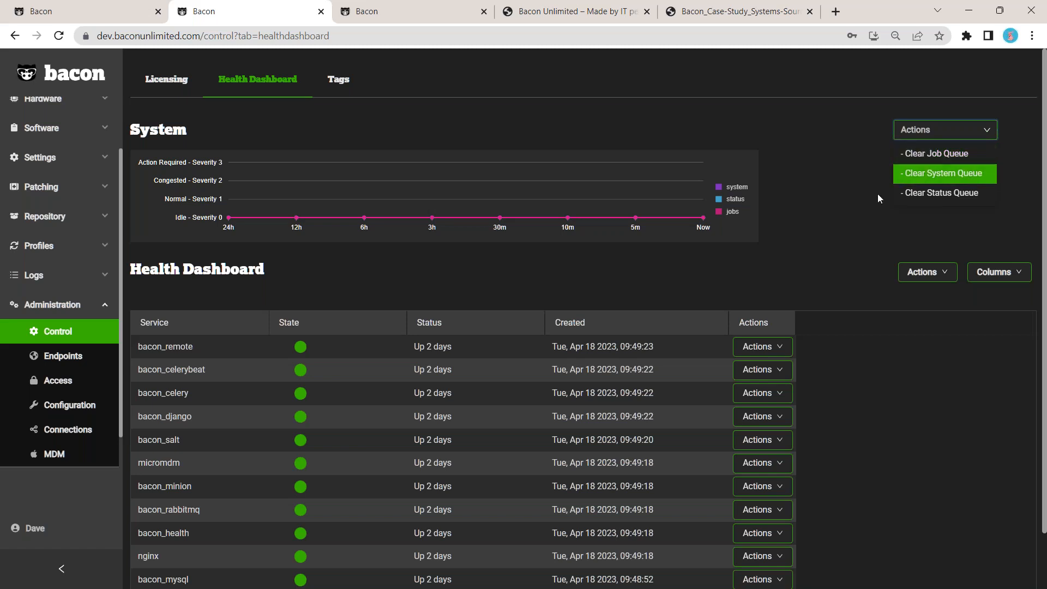
left_click(855, 195)
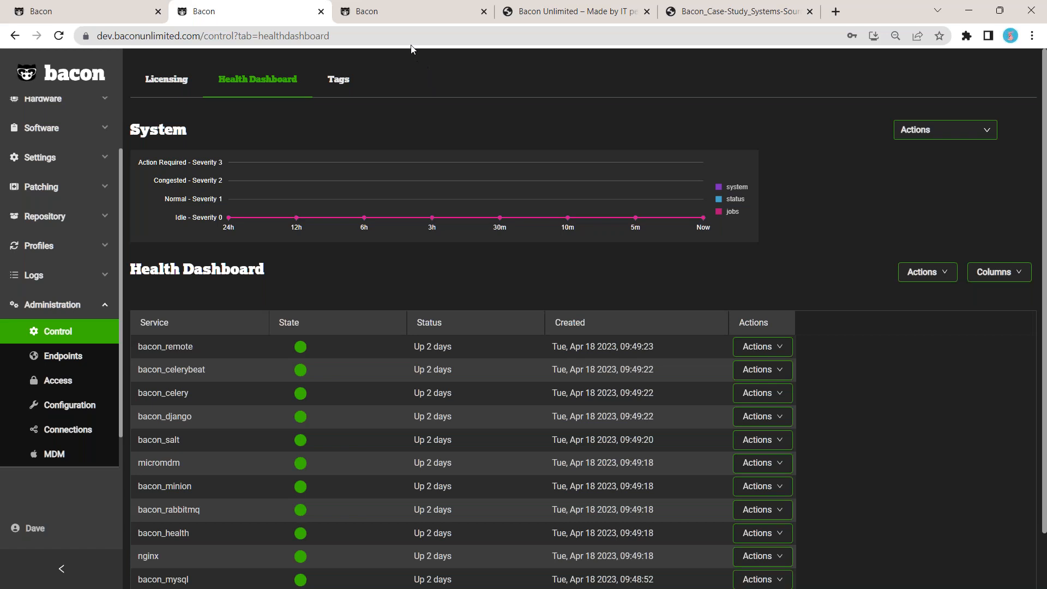
Switch to the beta.baconunlimited.com console and open the repository's Tracked Packages page.
mouse_move(385, 6)
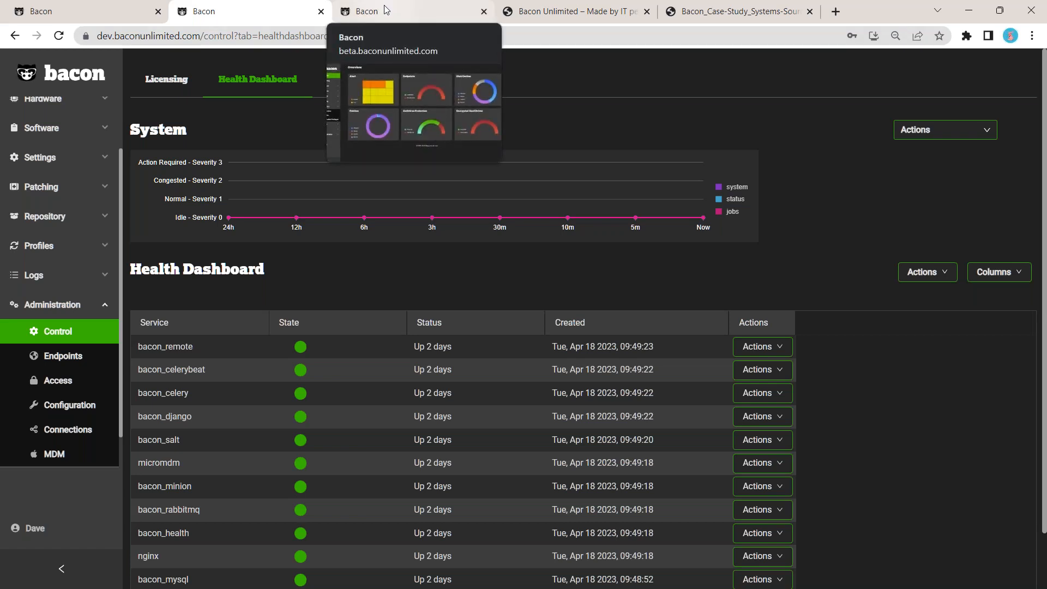
left_click(386, 9)
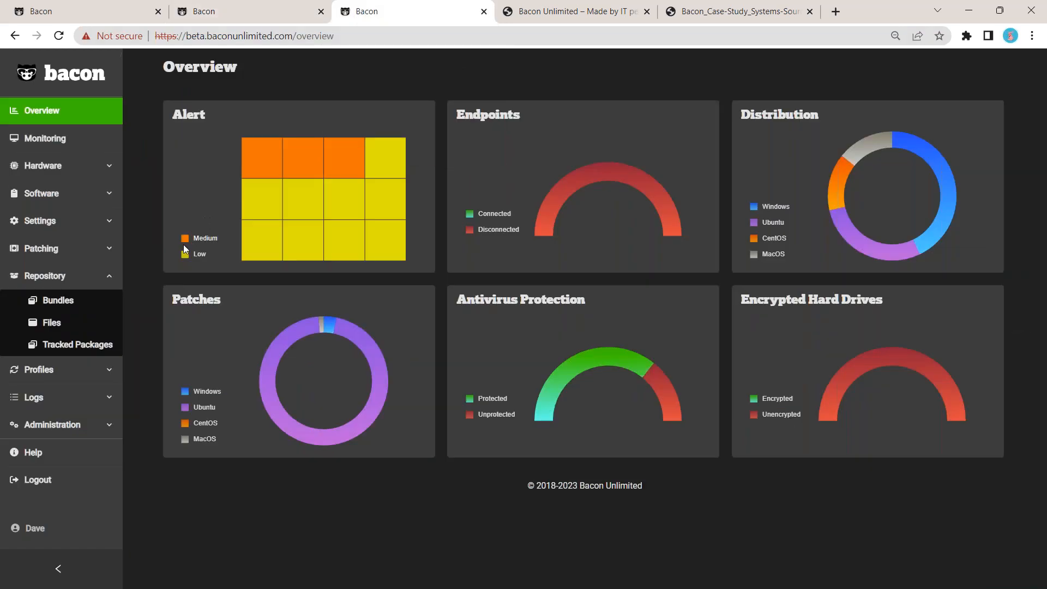
left_click(88, 347)
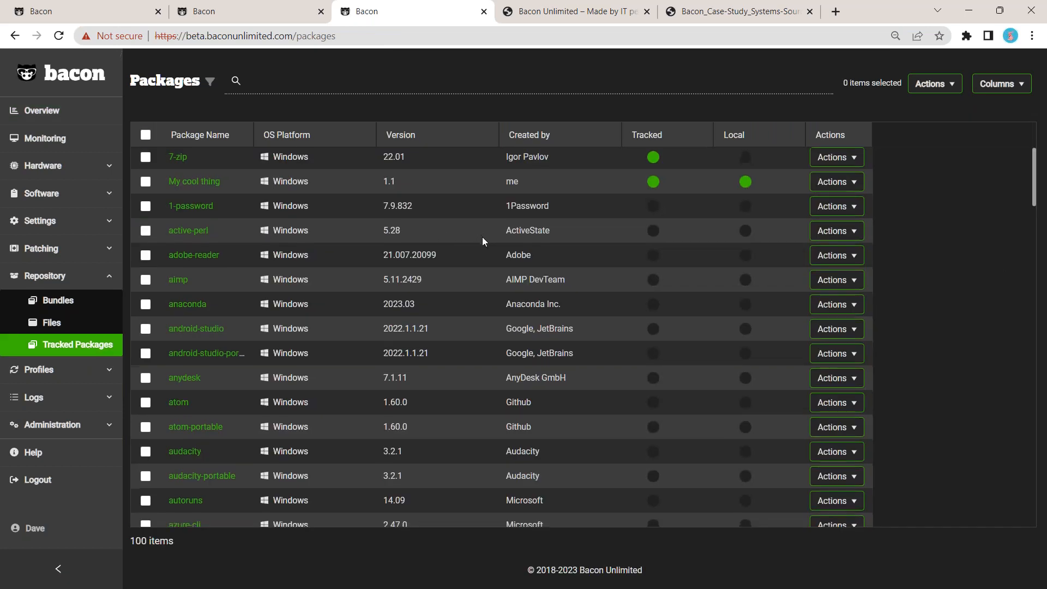
Look through the packages list's names, platforms, versions, creators and tracked status, returning to the first rows.
scroll(482, 240, "down", 1)
scroll(490, 244, "down", 1)
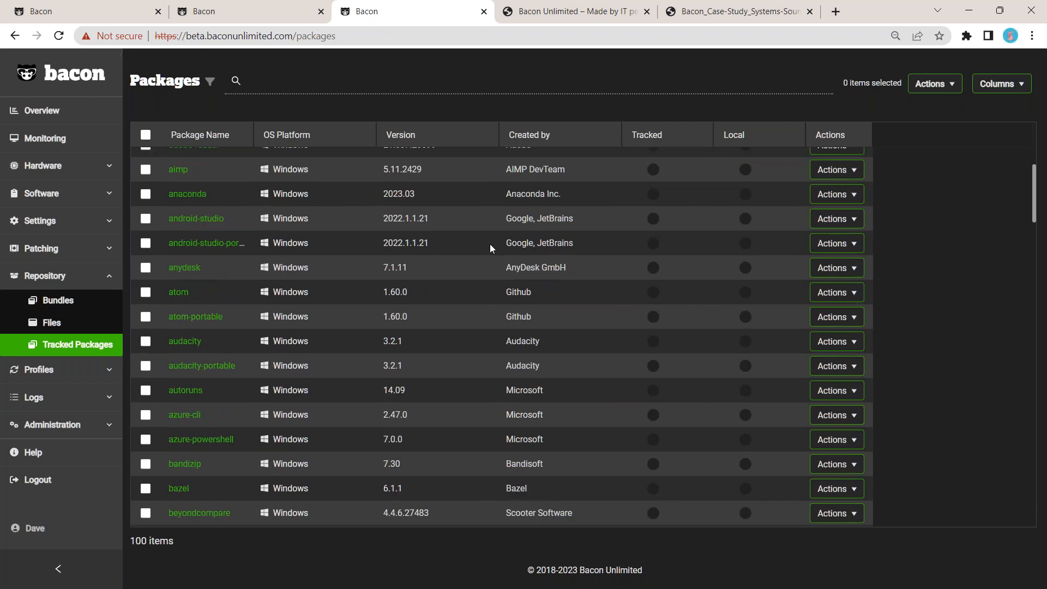
scroll(490, 248, "down", 1)
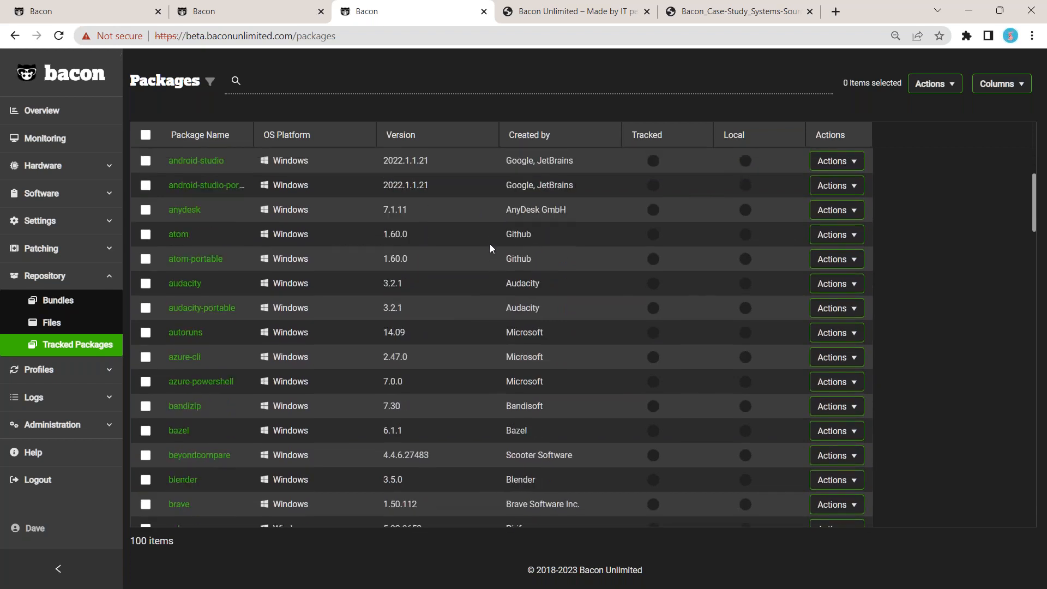
scroll(490, 246, "down", 1)
scroll(489, 249, "down", 1)
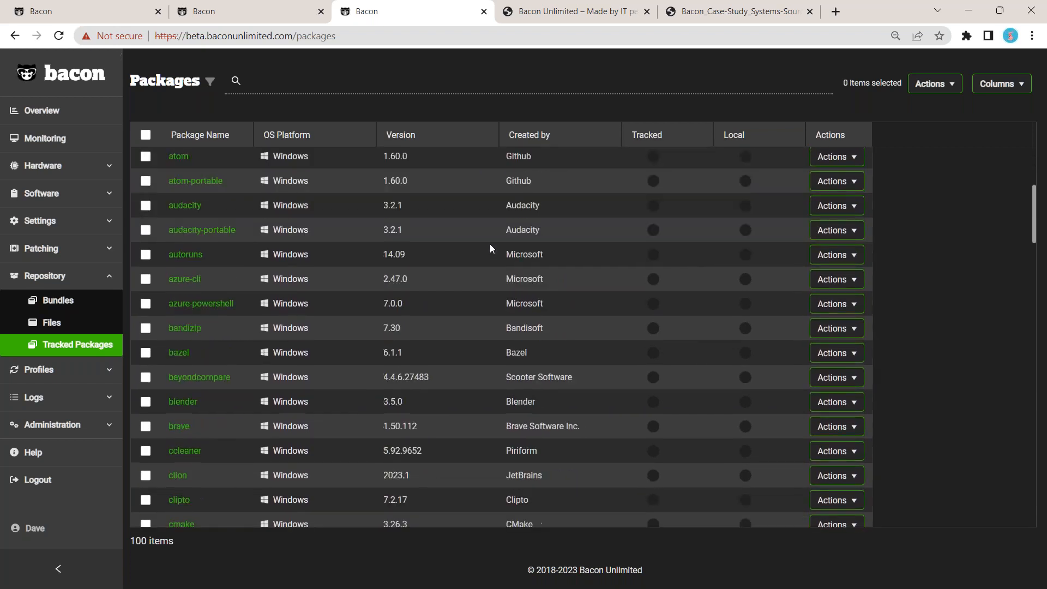
scroll(490, 249, "down", 1)
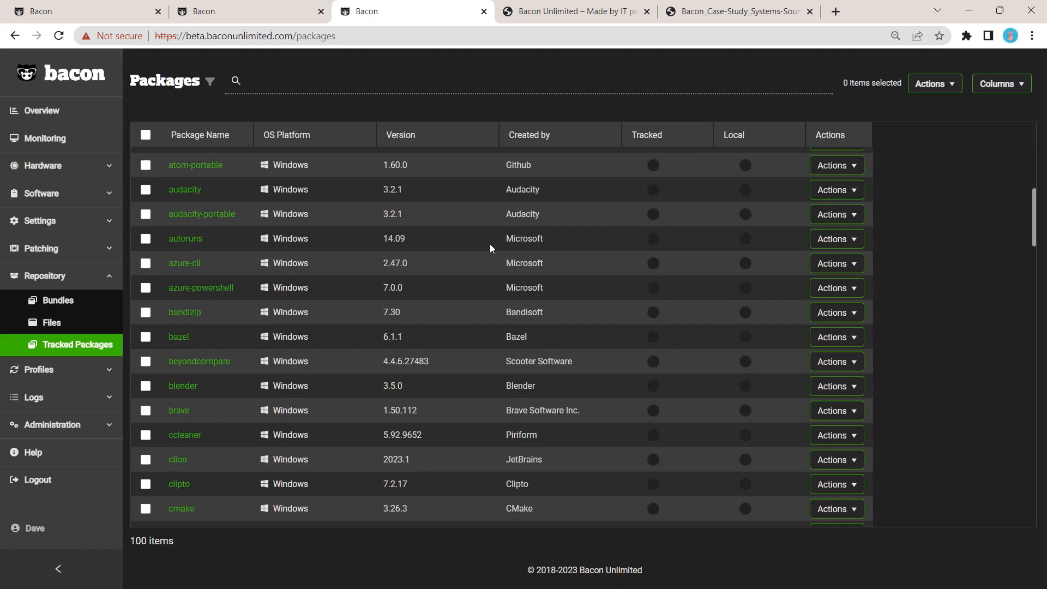
scroll(490, 249, "up", 1)
scroll(489, 248, "up", 1)
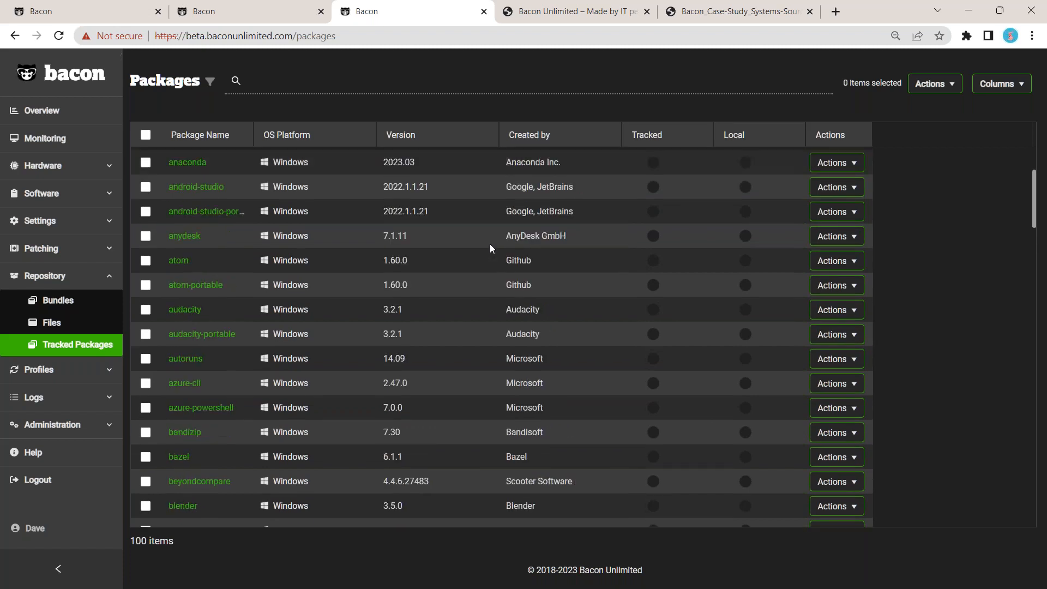
scroll(490, 248, "up", 1)
scroll(490, 249, "up", 2)
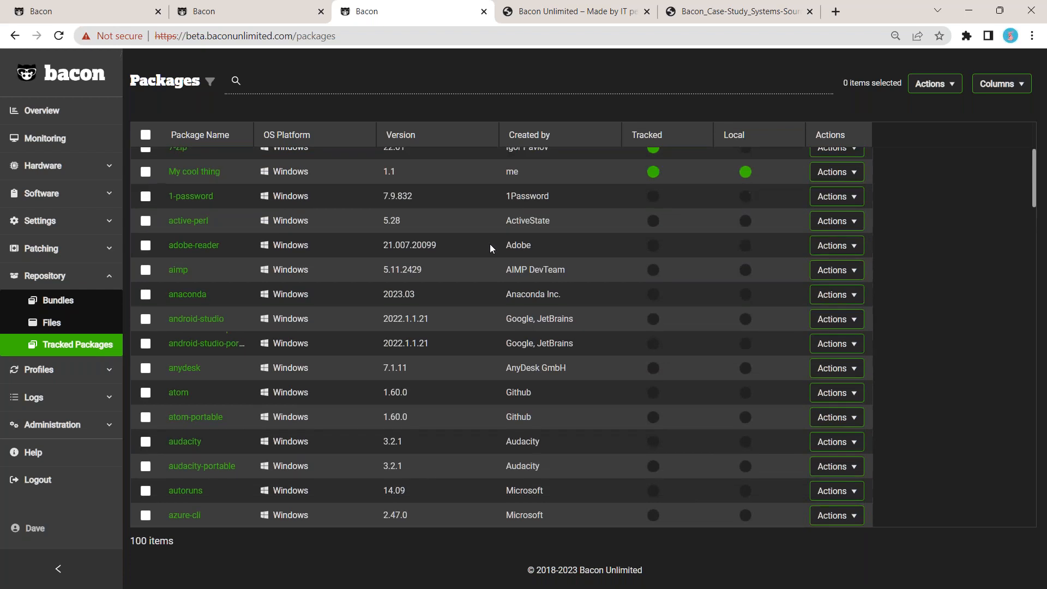
scroll(490, 248, "up", 1)
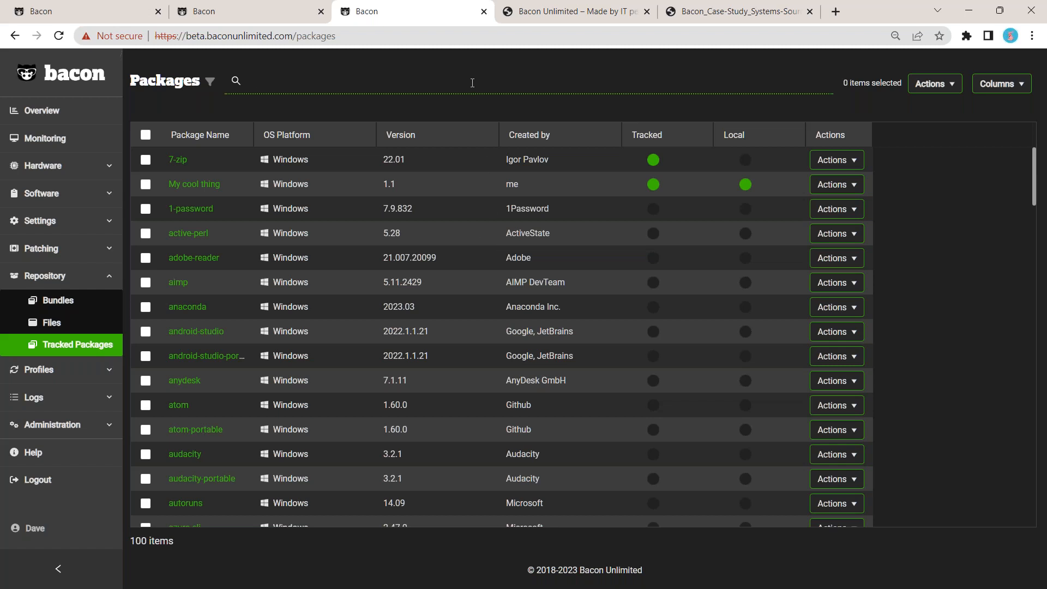
Search the packages list for "firefox" and clear the search to restore the full list.
type("firefox")
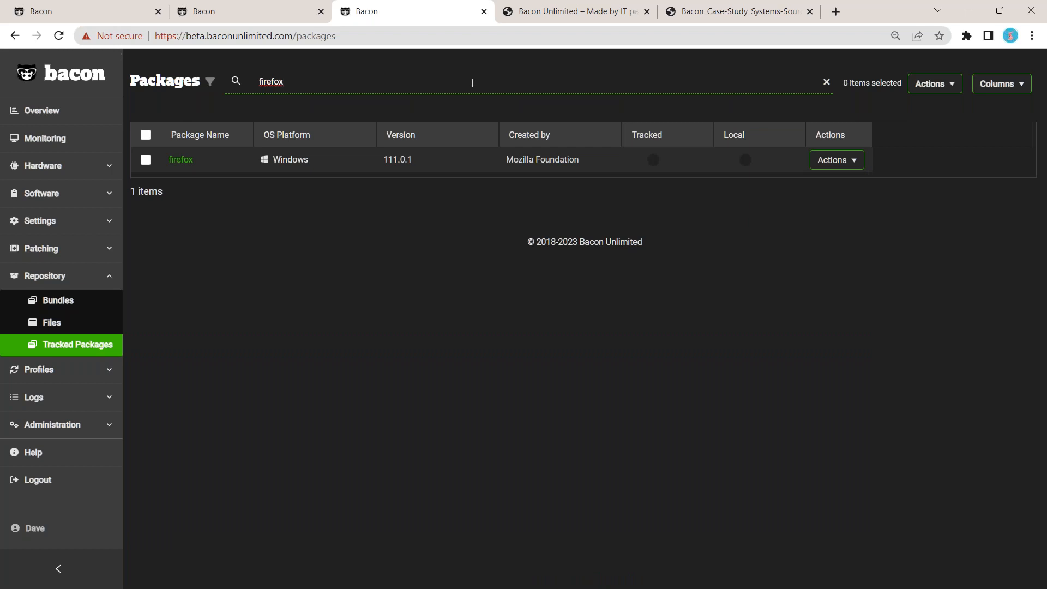
key("ctrl+a")
key("BackSpace")
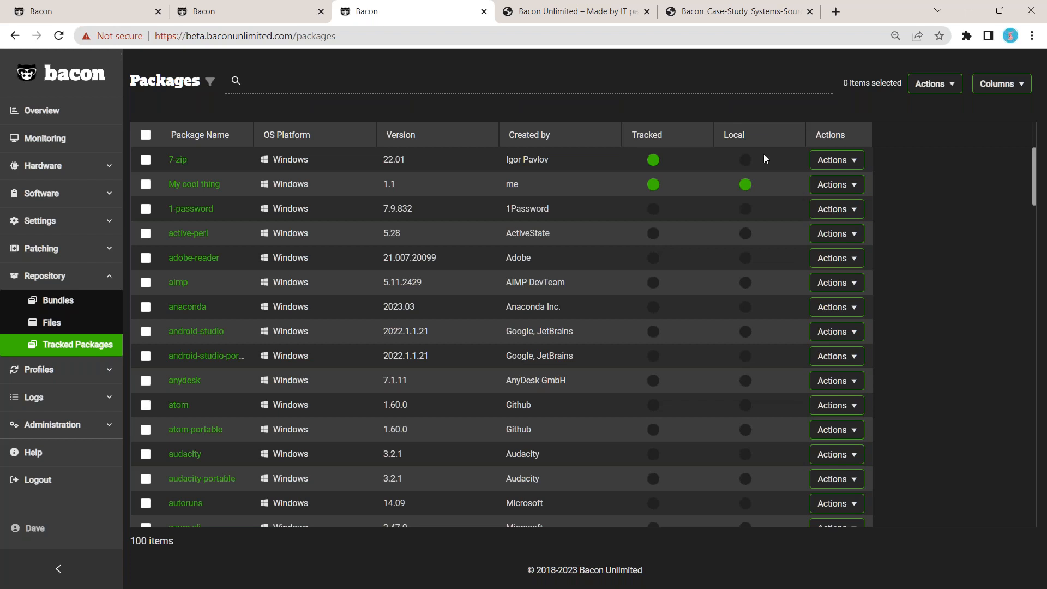
View the available actions for the 7-zip and aimp packages, including Update Out-of-Date Versions and Track, without running any.
left_click(828, 161)
left_click(841, 285)
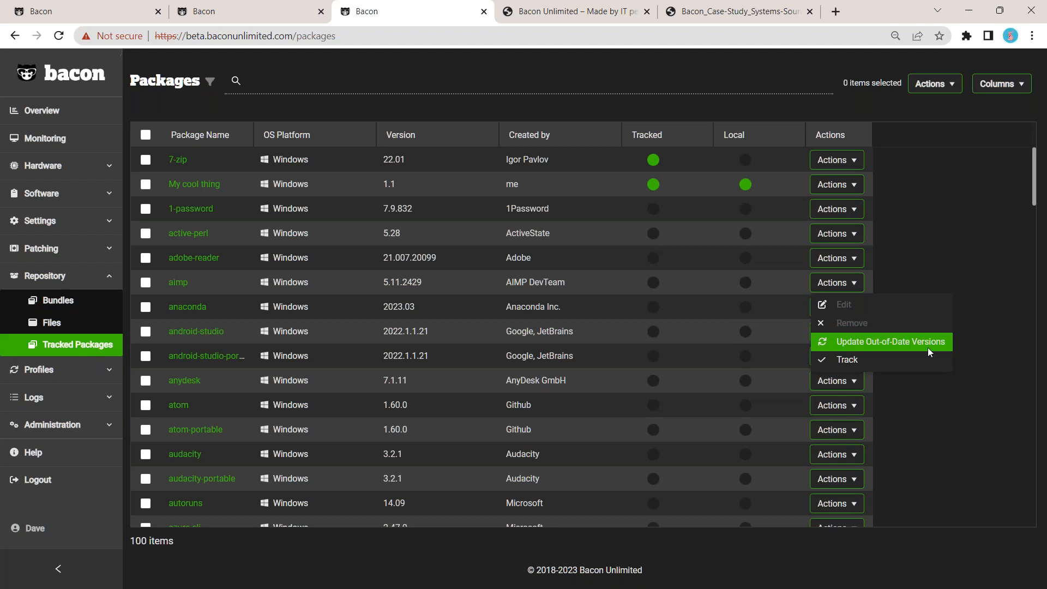
left_click(993, 339)
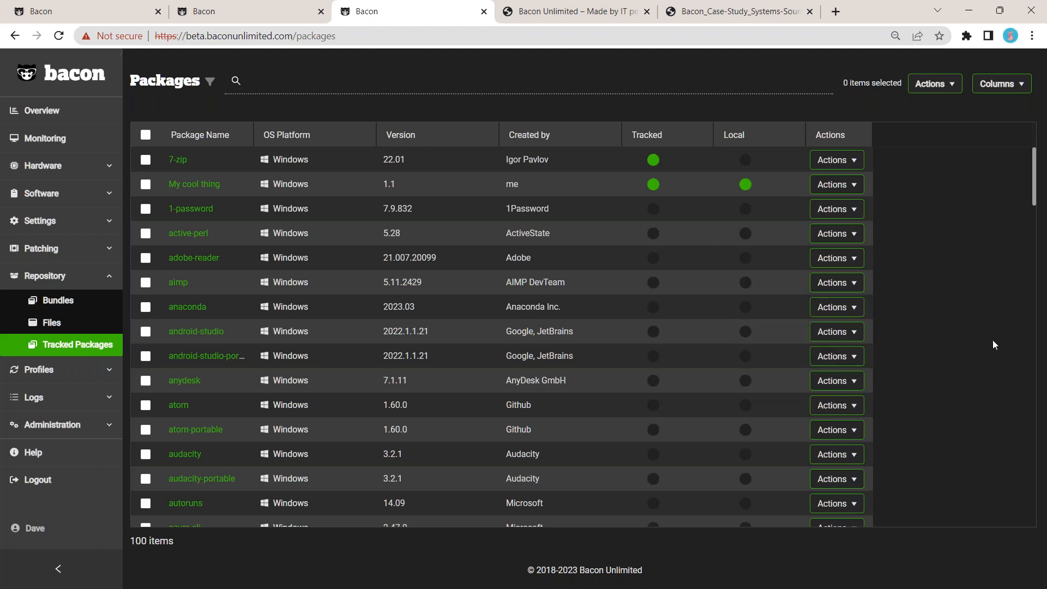